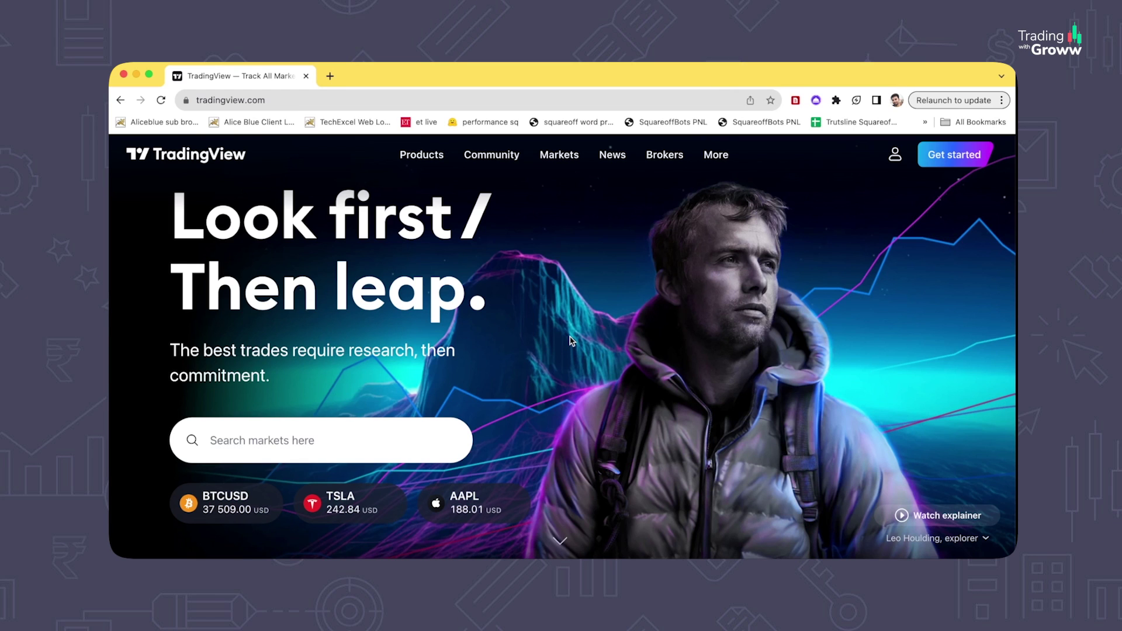
Step: Look through the TradingView homepage, including its introduction and the multi-chart product preview
scroll(571, 341, "down", 5)
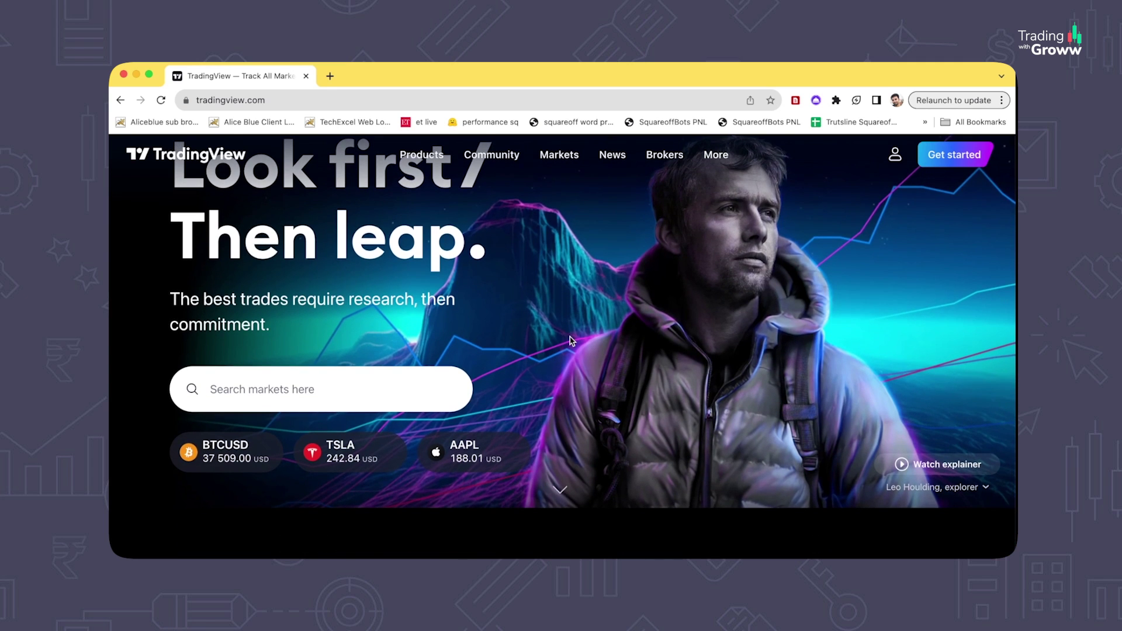
scroll(572, 341, "up", 5)
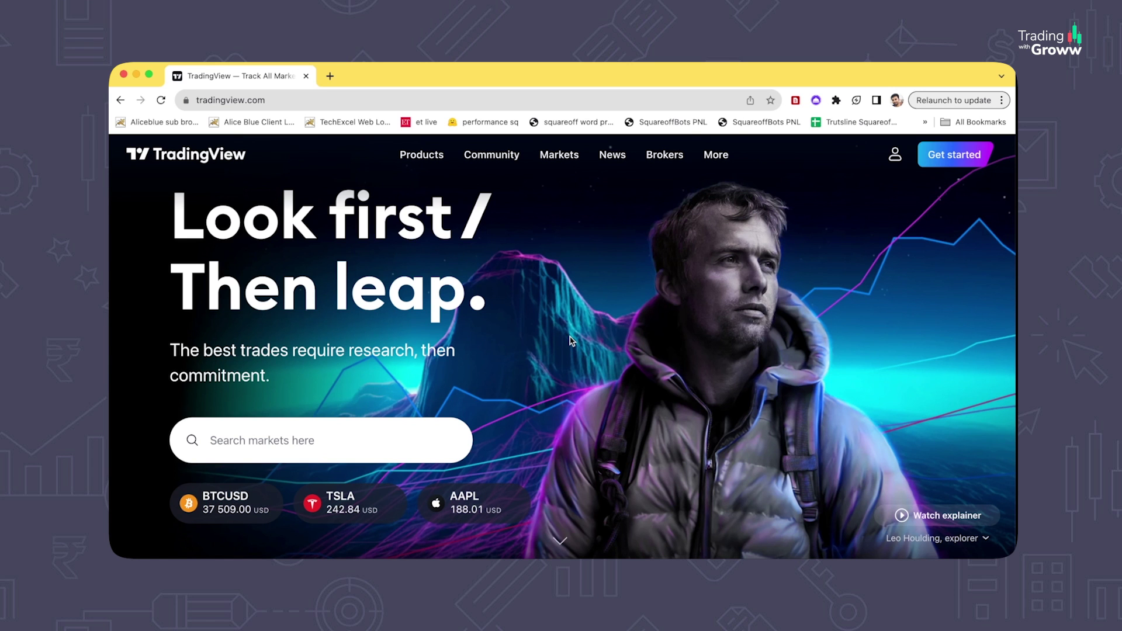
scroll(571, 341, "down", 6)
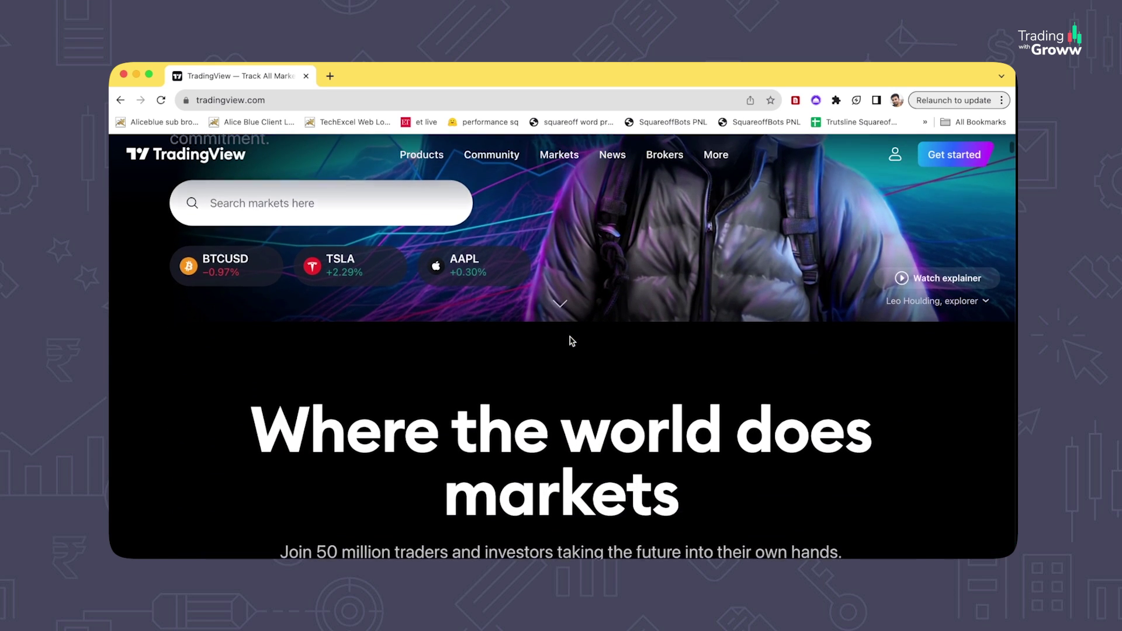
scroll(569, 337, "down", 3)
scroll(570, 336, "down", 1)
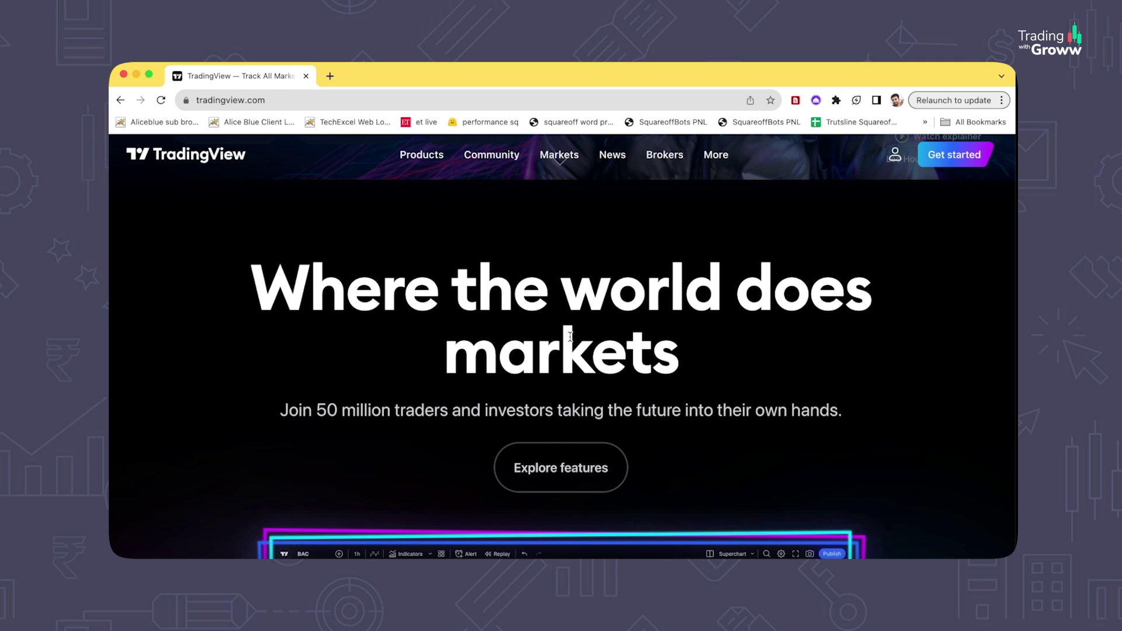
scroll(570, 336, "down", 5)
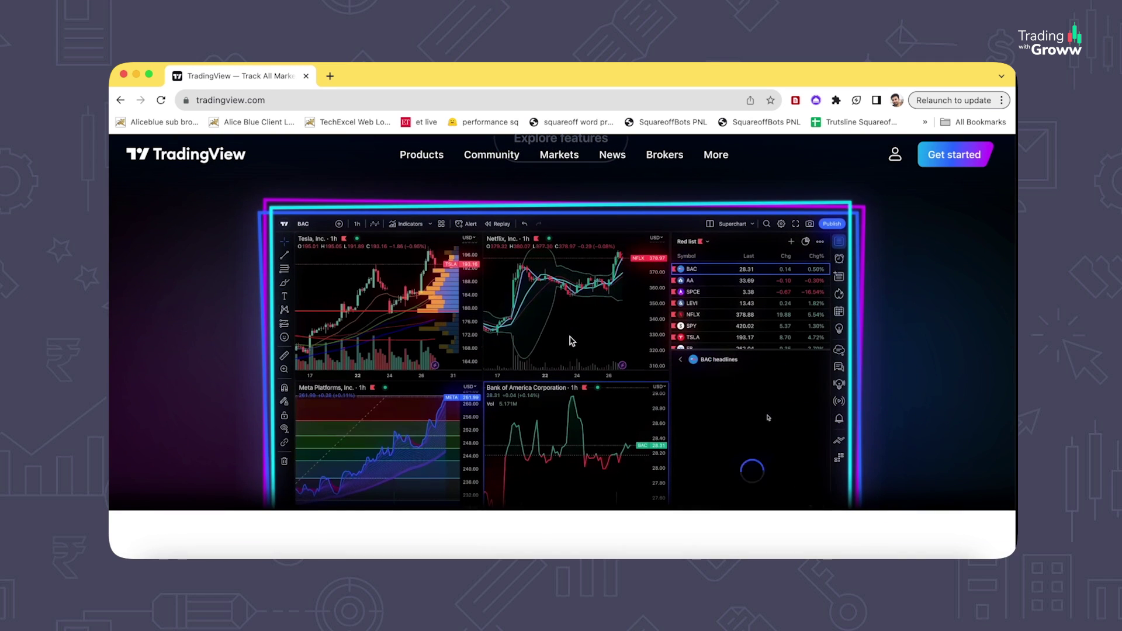
scroll(571, 341, "up", 6)
scroll(572, 341, "up", 2)
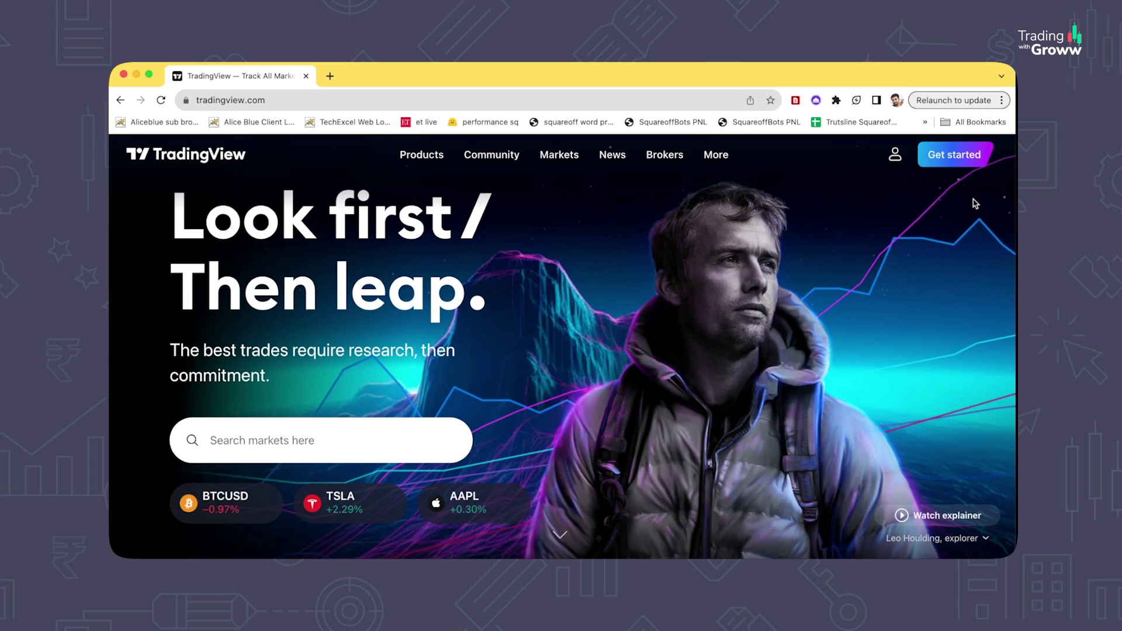
Step: Open the getting-started plans page and examine the prices and features of the Essential, Plus and Premium plans
left_click(969, 157)
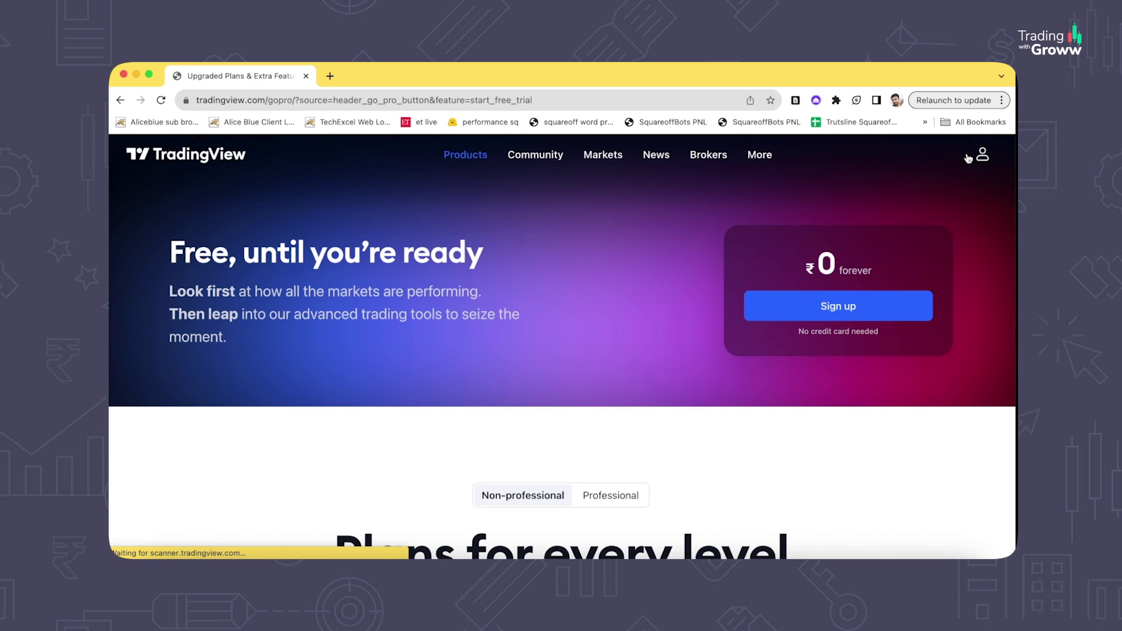
scroll(519, 315, "down", 3)
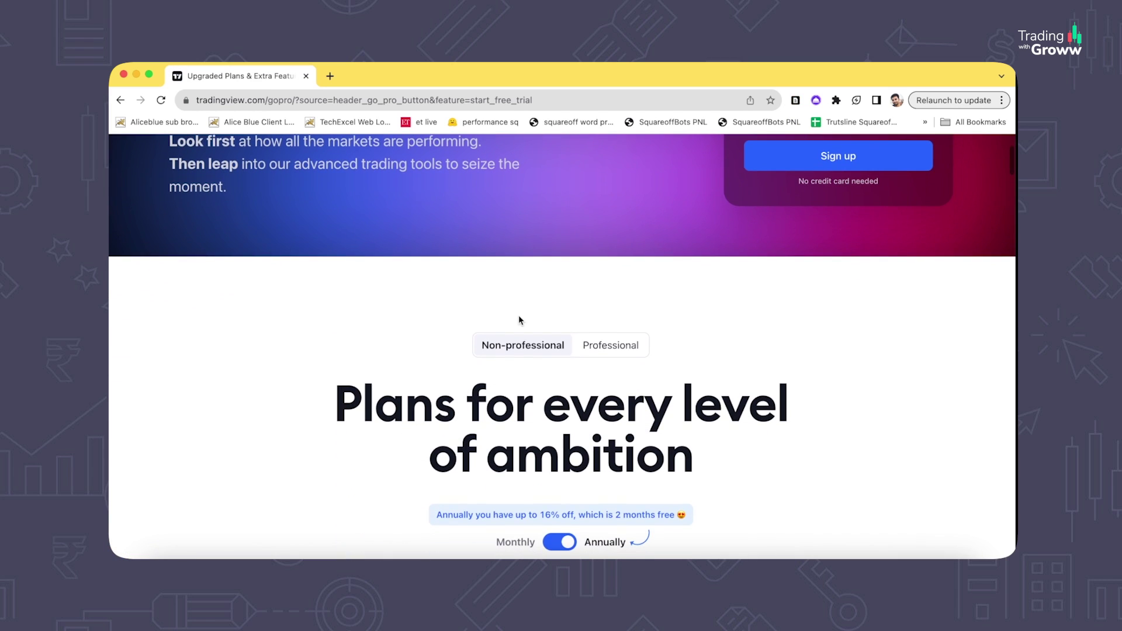
scroll(518, 319, "down", 3)
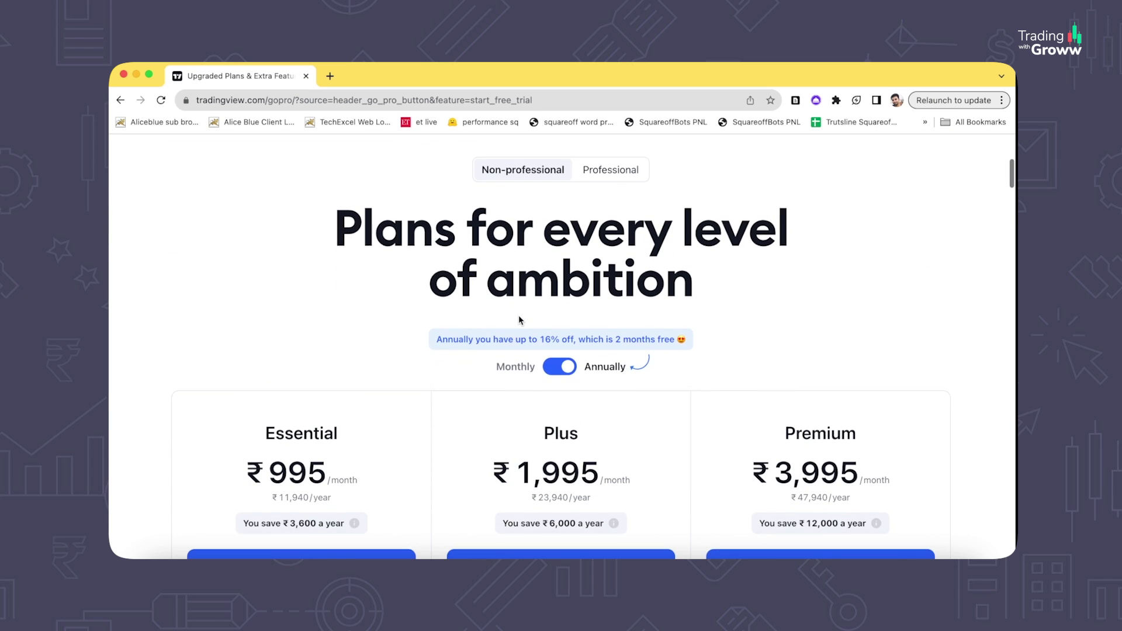
scroll(518, 320, "down", 5)
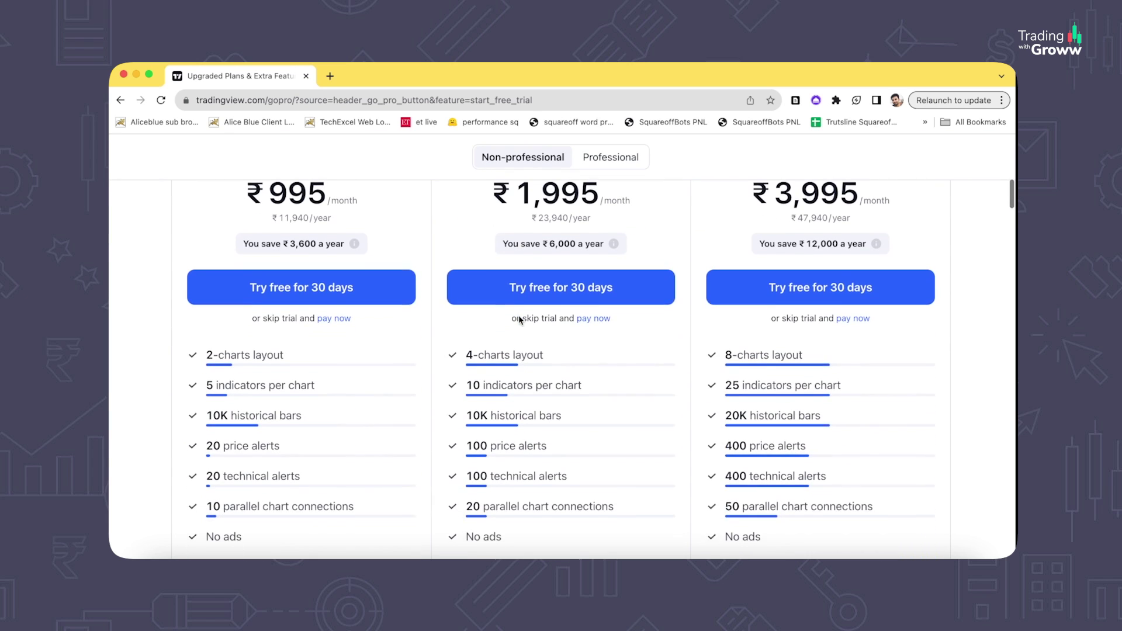
scroll(519, 316, "down", 8)
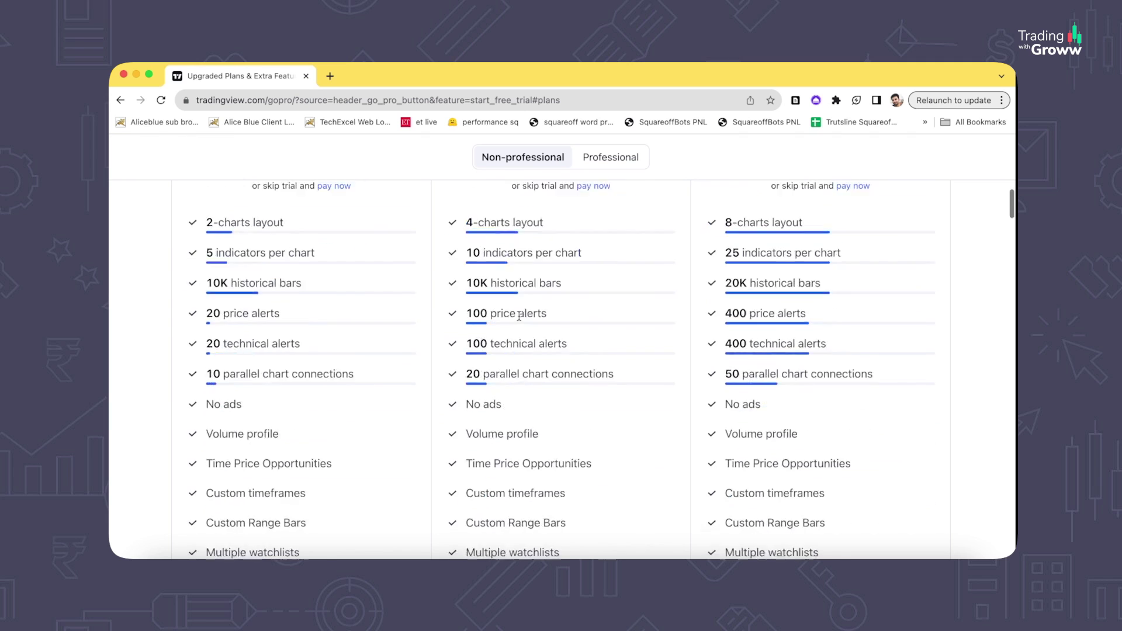
scroll(519, 316, "up", 10)
scroll(519, 316, "up", 1)
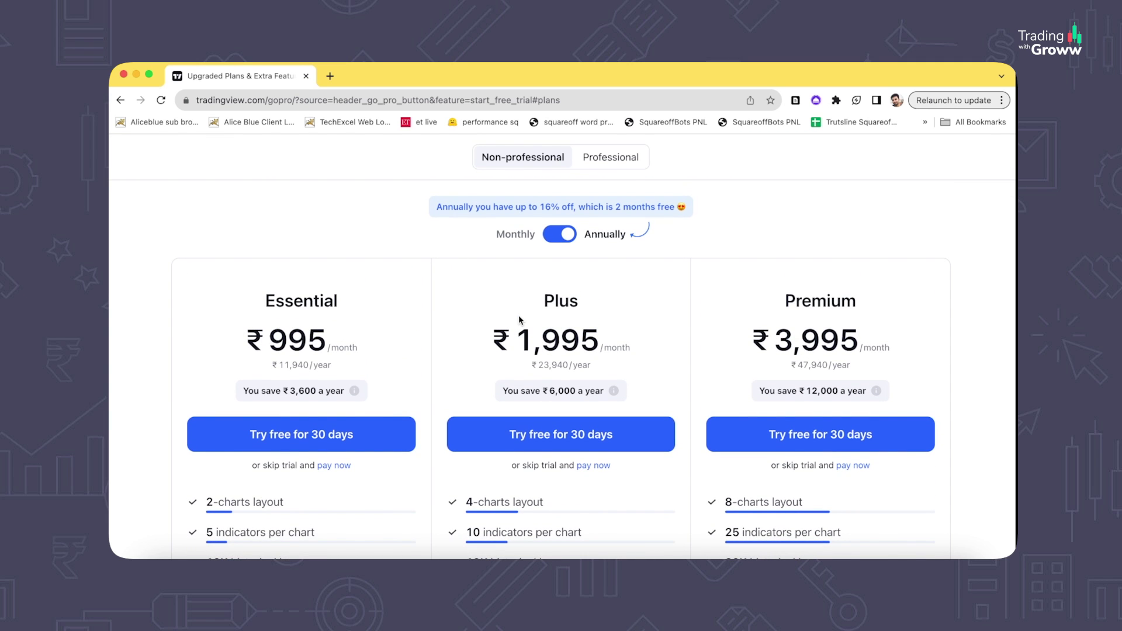
scroll(519, 318, "down", 3)
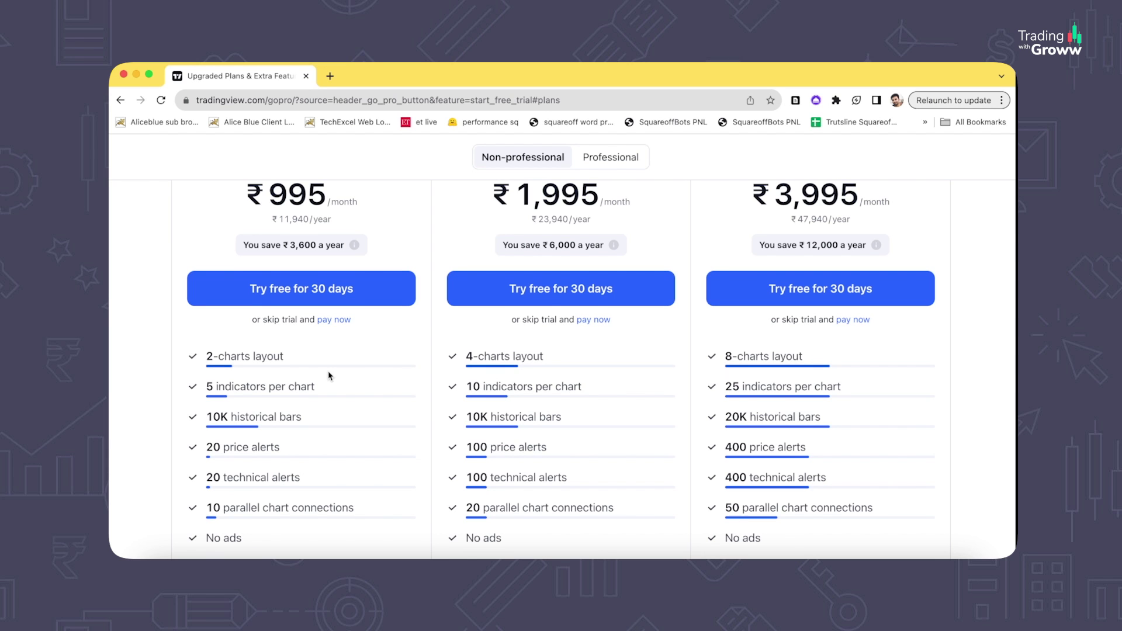
scroll(329, 376, "down", 9)
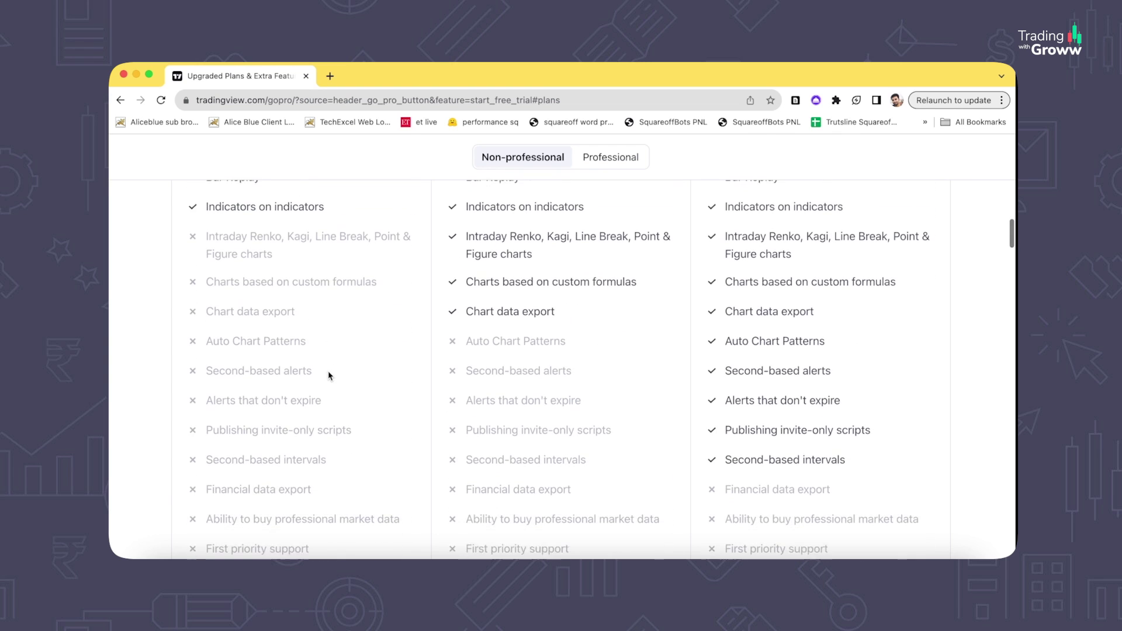
scroll(329, 376, "down", 5)
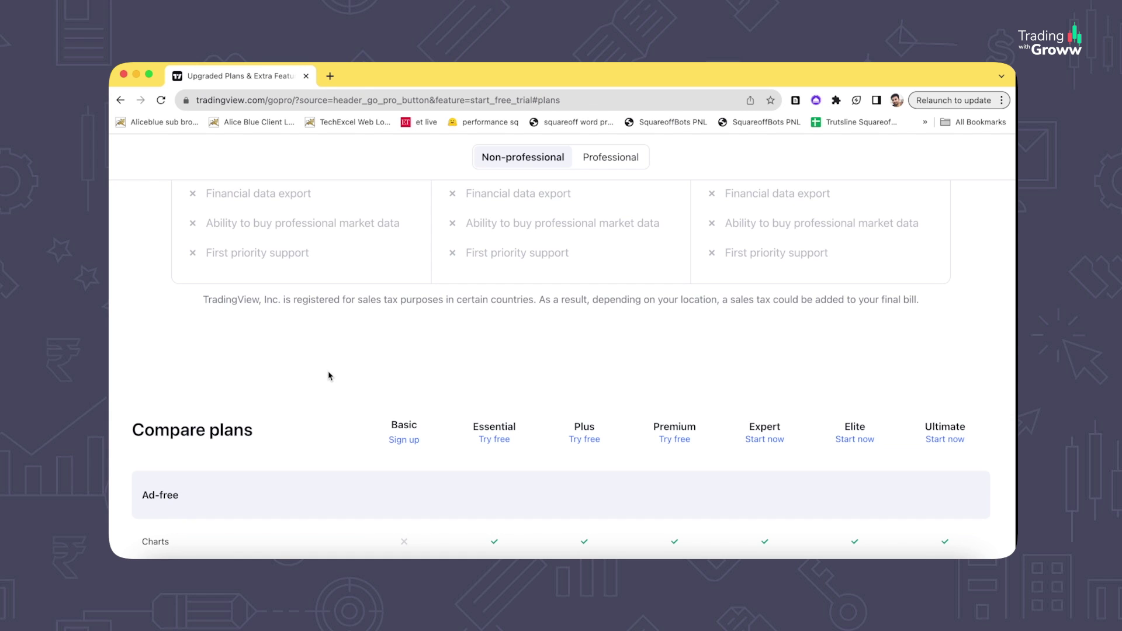
scroll(329, 376, "down", 3)
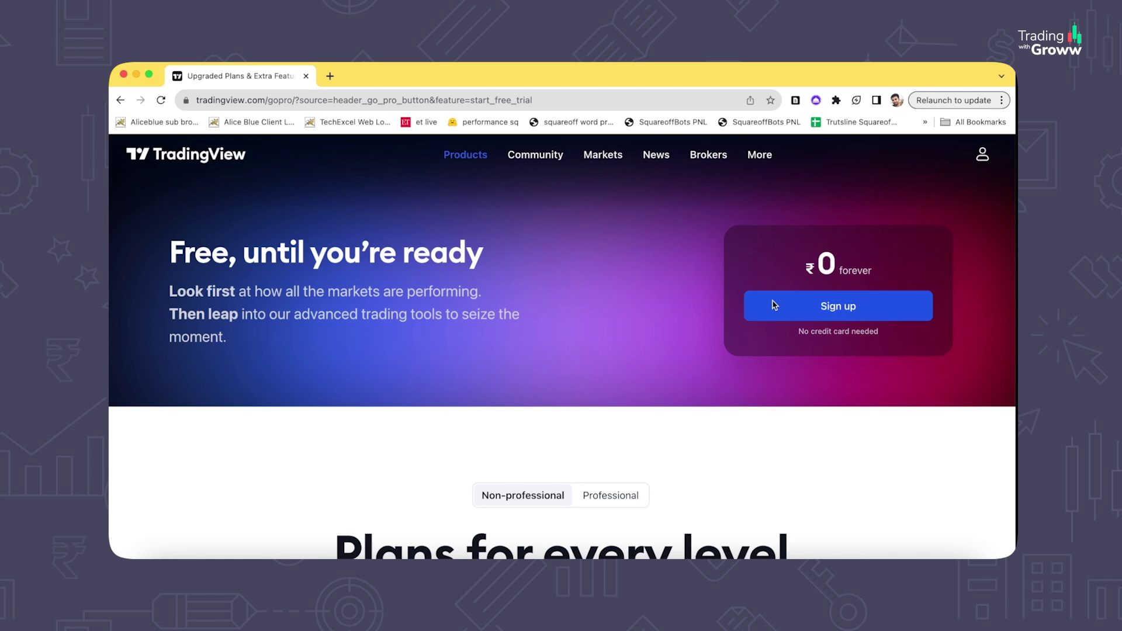
Step: Sign up for the free plan with a username, opting into marketing emails and agreeing to the Terms of Use and Privacy Policy
left_click(774, 305)
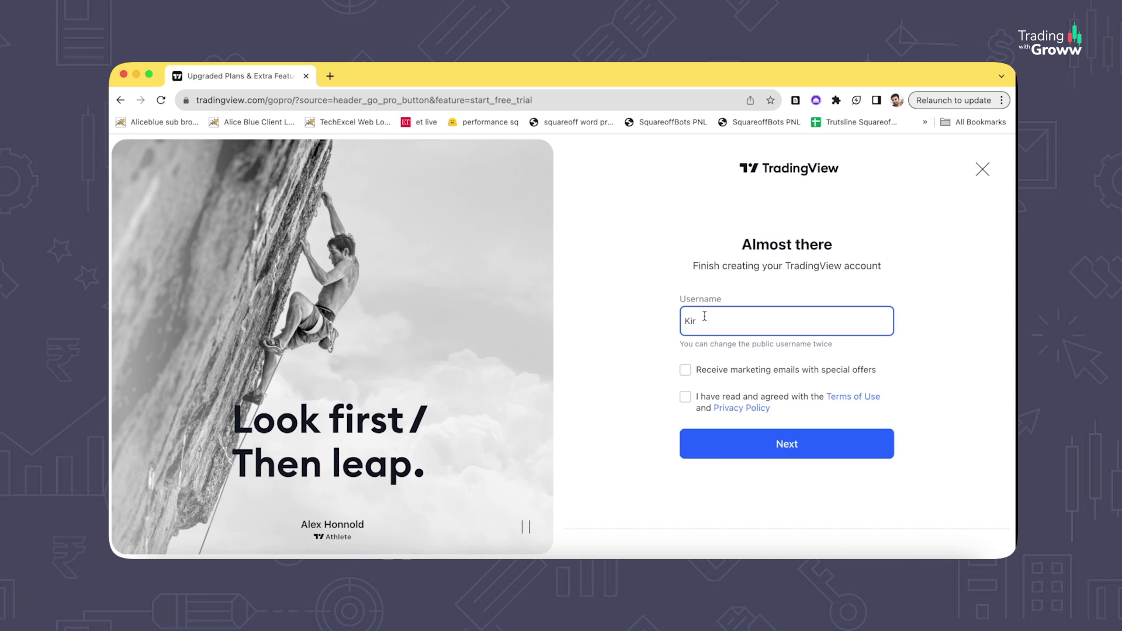
type("bakara")
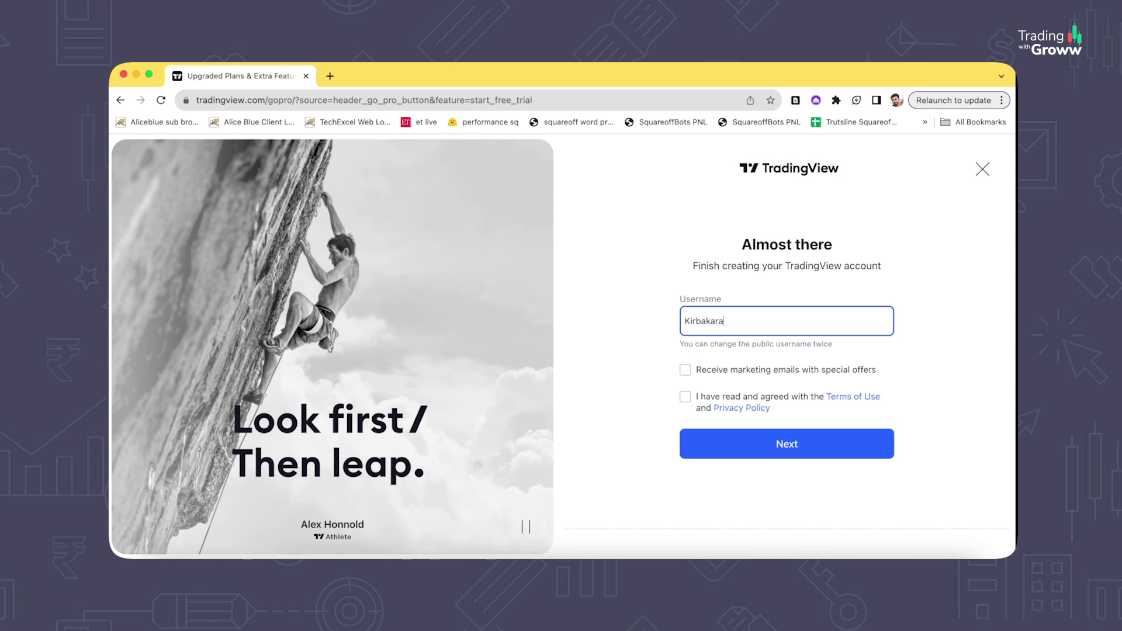
type("nRajendra")
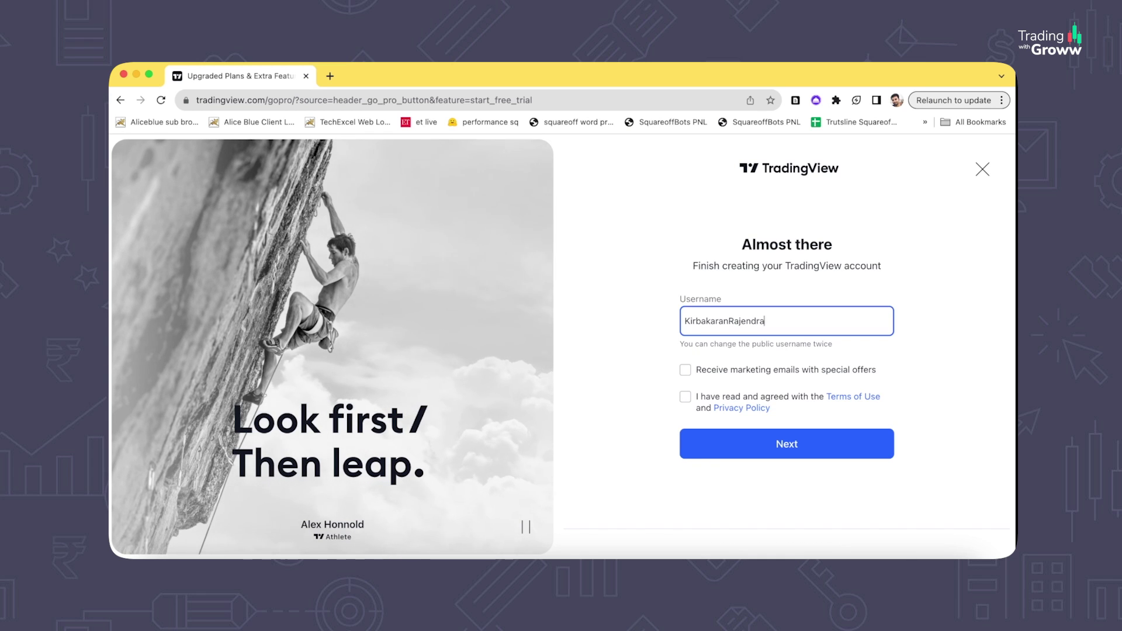
type("nGroww")
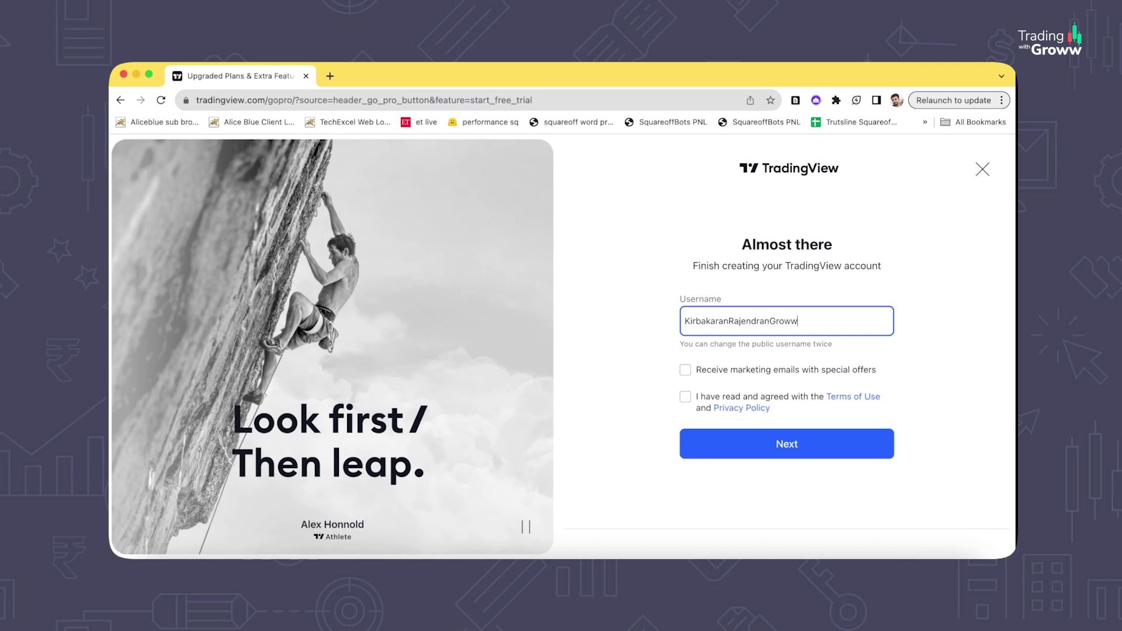
left_click(684, 370)
left_click(685, 397)
left_click(764, 444)
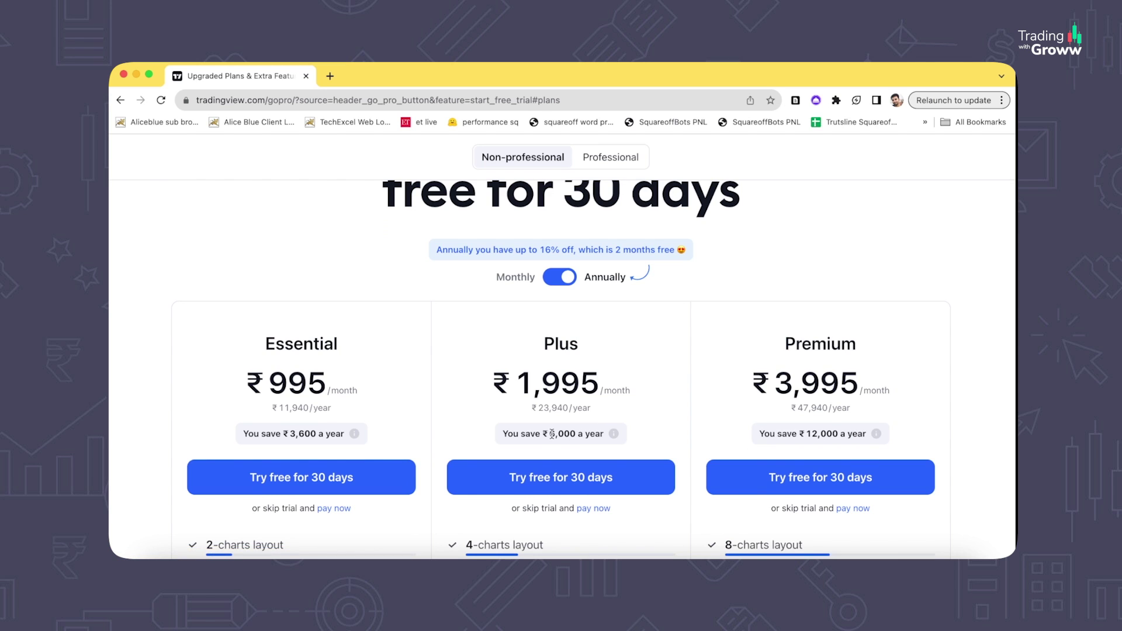
Step: Review the annual plan prices, the plan comparison table and the FAQ on the plans page
scroll(643, 426, "down", 2)
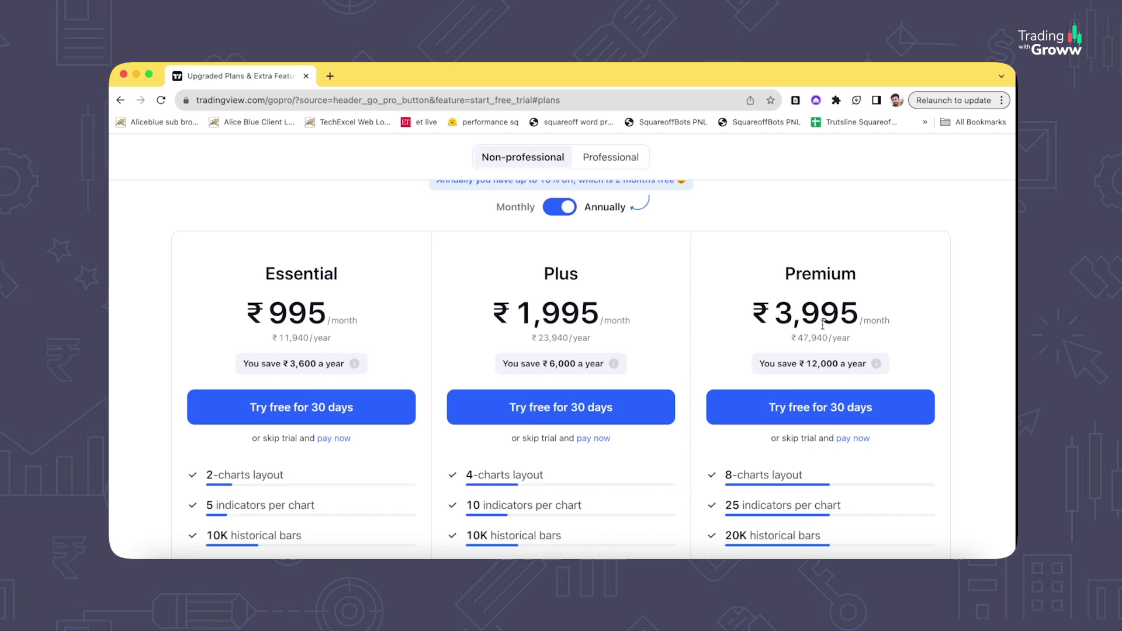
scroll(823, 325, "down", 5)
scroll(822, 325, "down", 15)
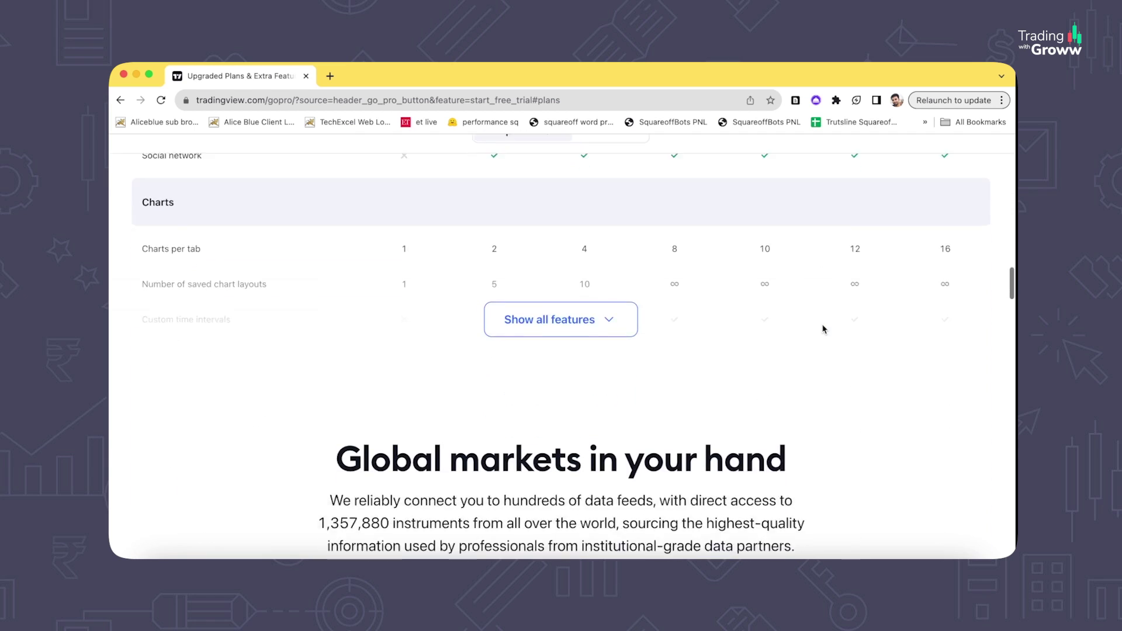
scroll(823, 329, "down", 10)
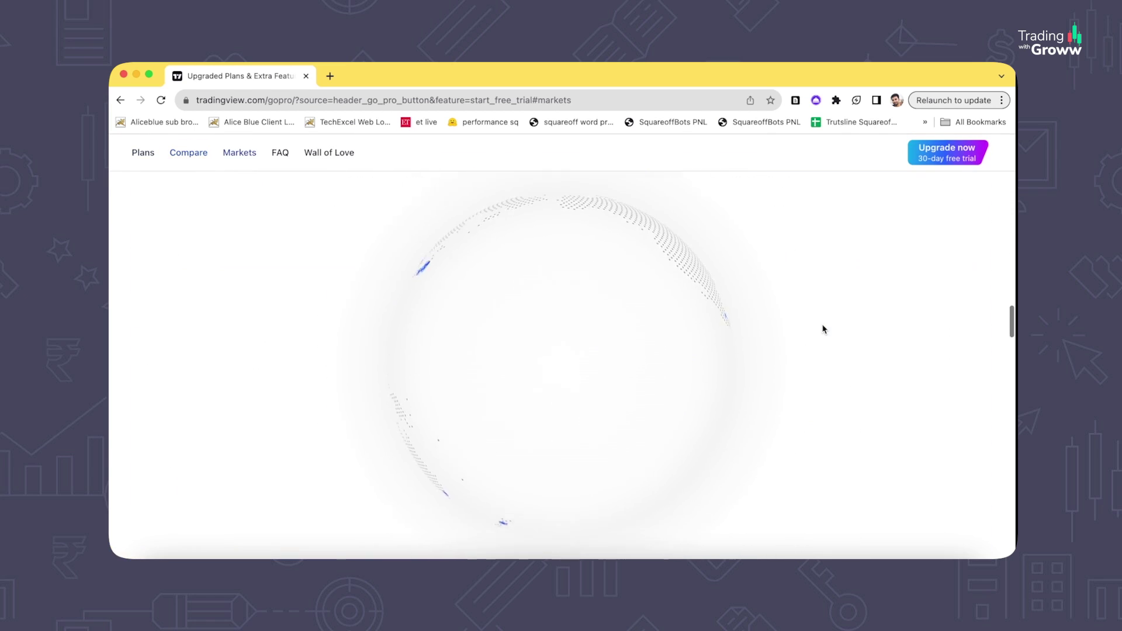
scroll(823, 329, "down", 6)
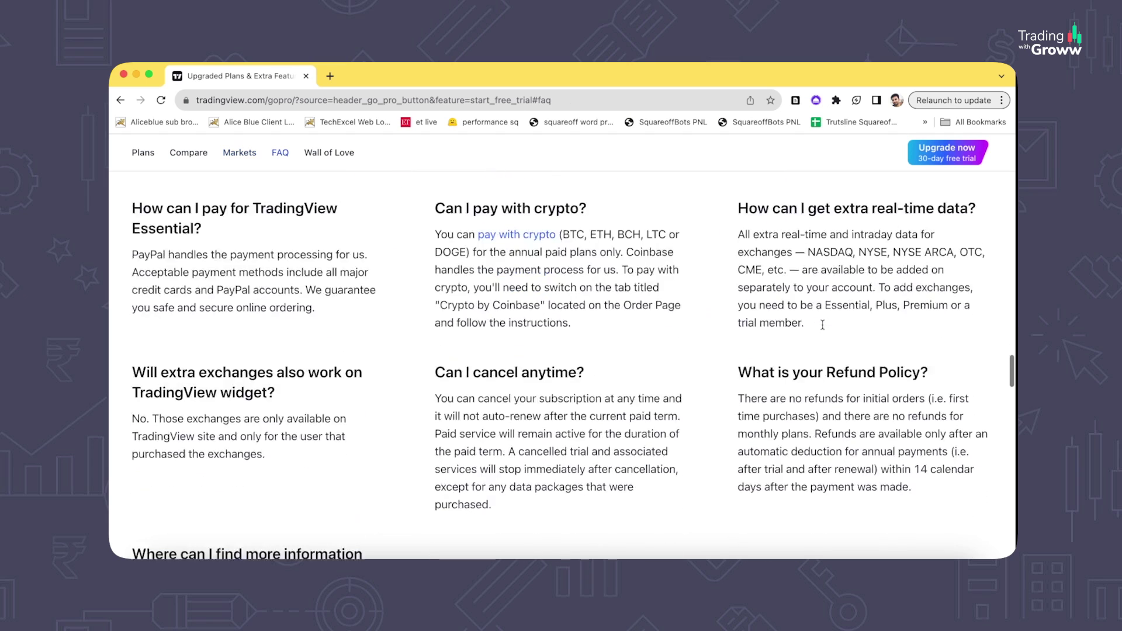
scroll(822, 325, "down", 6)
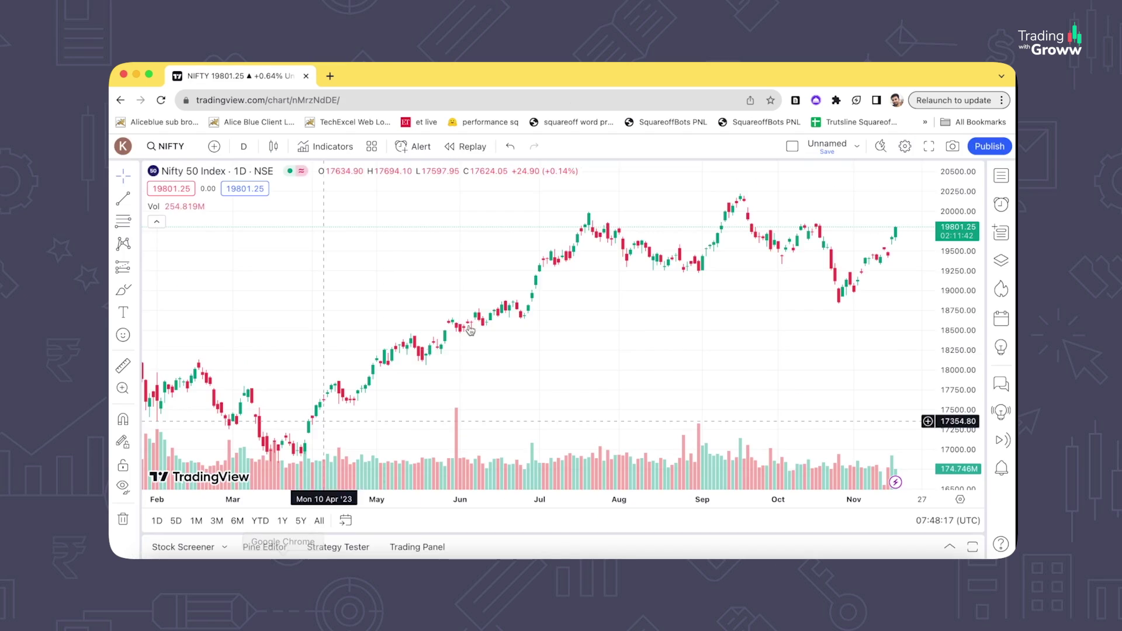
Step: Search for the symbol RELIANCE and load the RELIANCE INDS stock from NSE on the chart
left_click(174, 150)
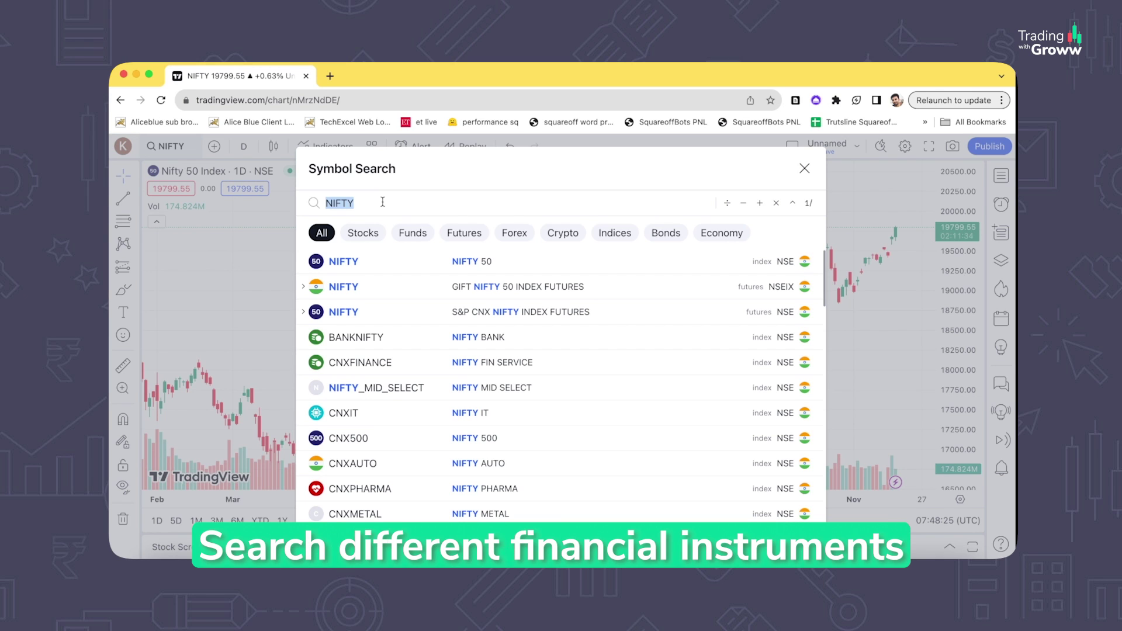
type("RELIANCE")
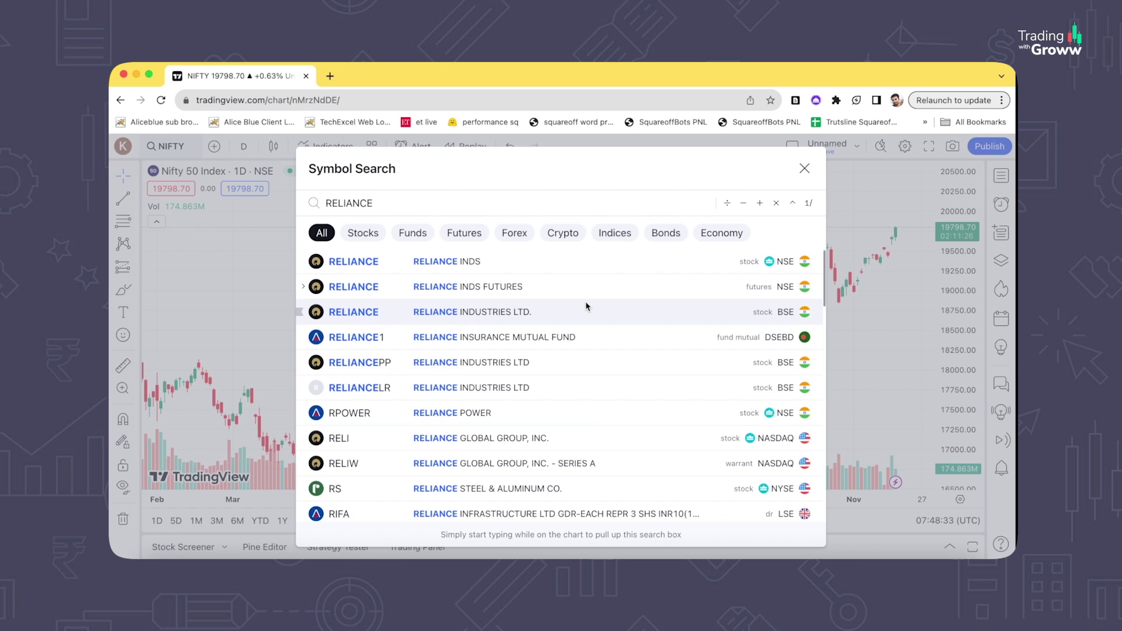
left_click(503, 265)
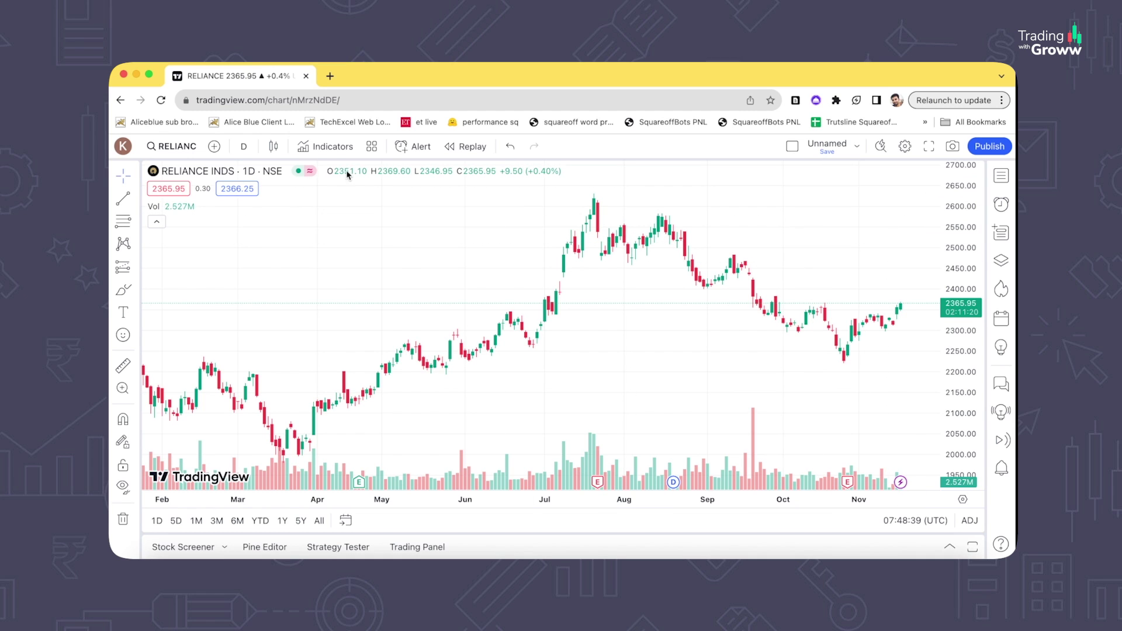
Step: Look through the available time intervals and set the RELIANCE chart to 5 minutes
left_click(244, 147)
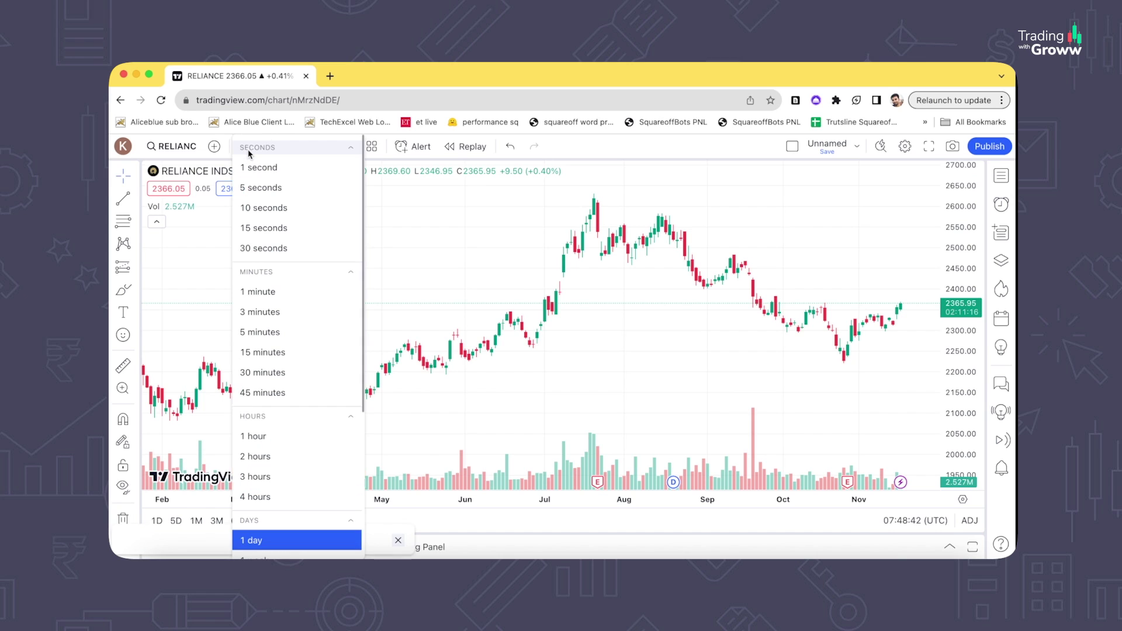
left_click(245, 151)
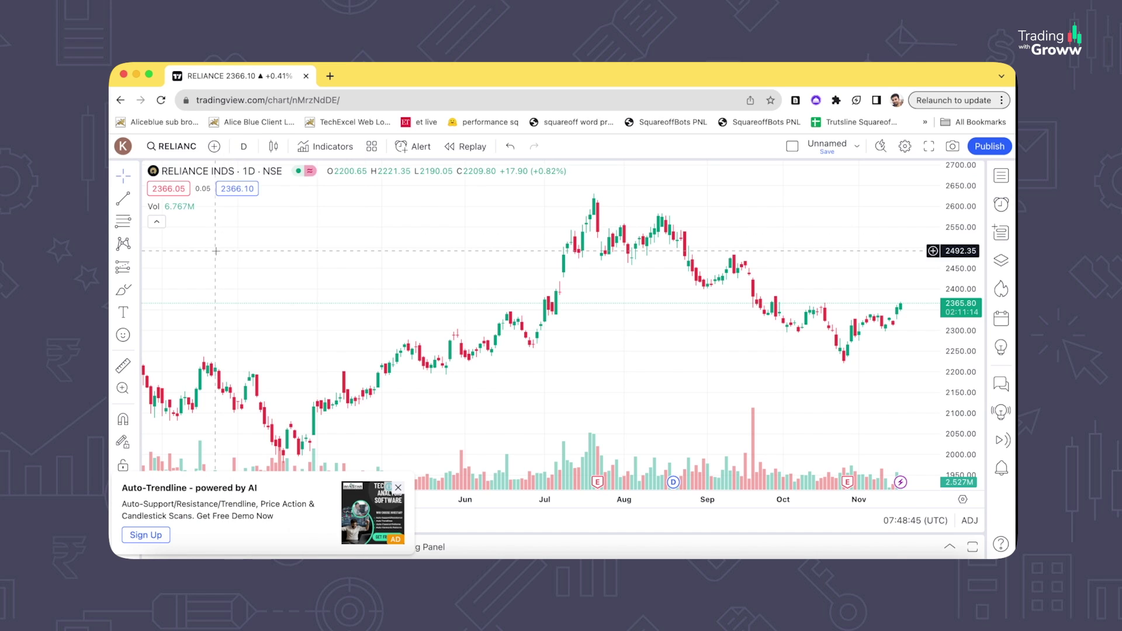
left_click(244, 151)
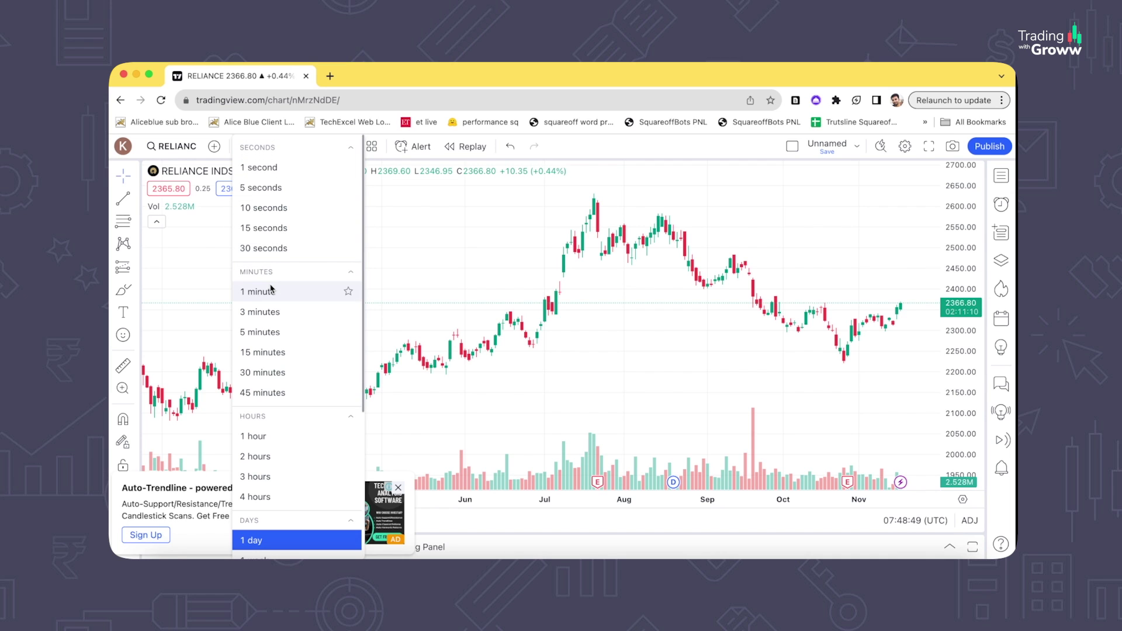
scroll(291, 421, "down", 3)
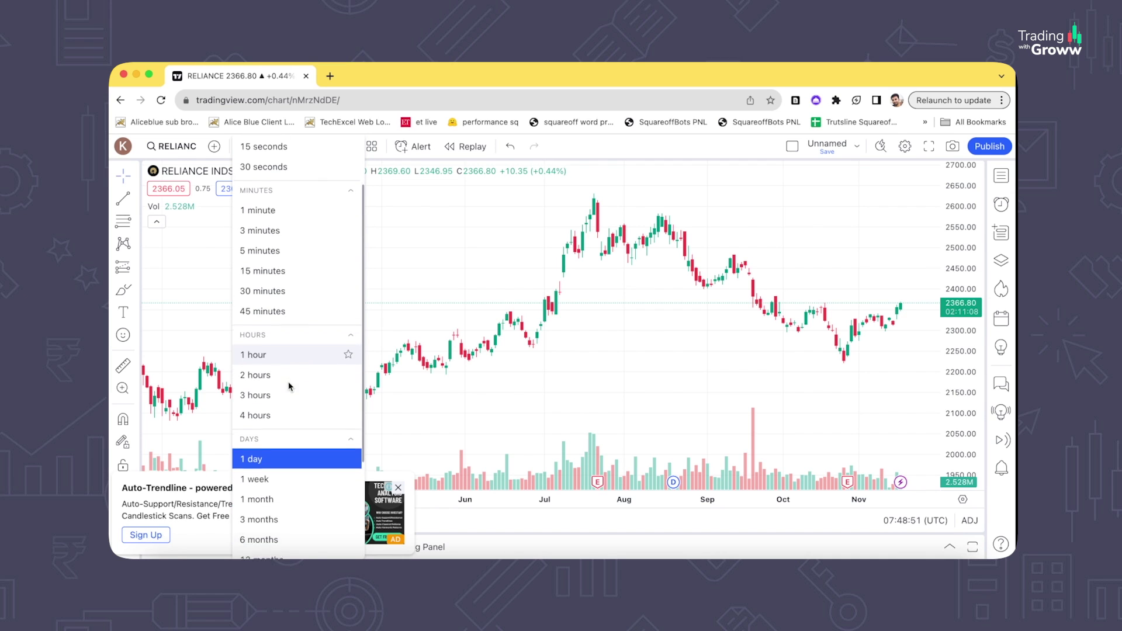
scroll(289, 386, "down", 2)
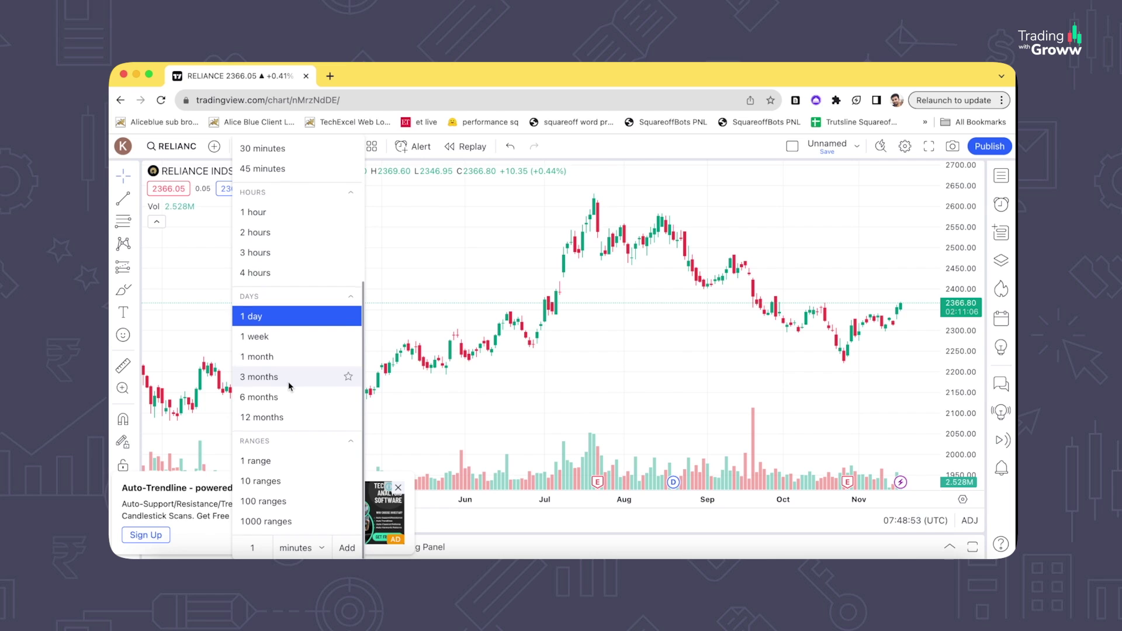
scroll(288, 381, "up", 5)
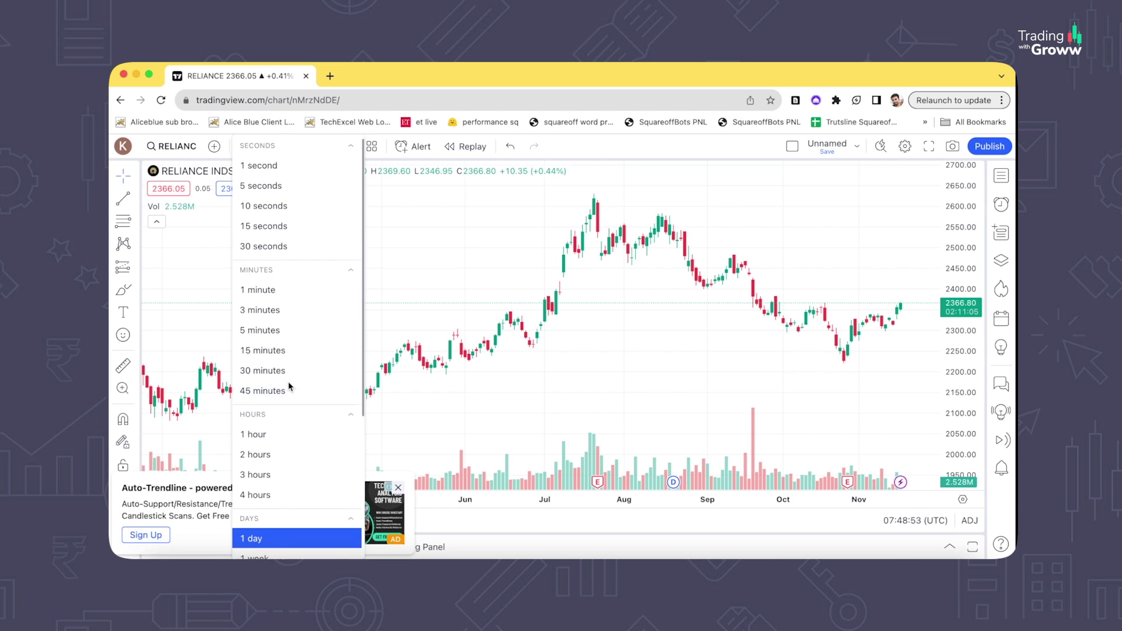
left_click(283, 328)
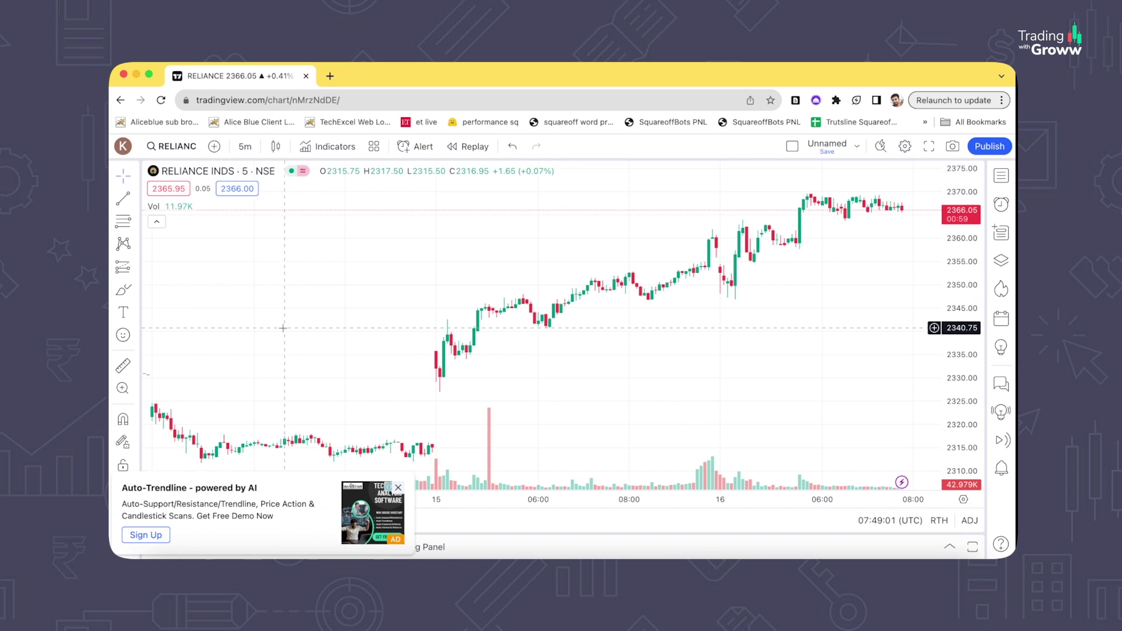
Step: Try to add a custom 4-minute interval to the chart's interval list
left_click(245, 146)
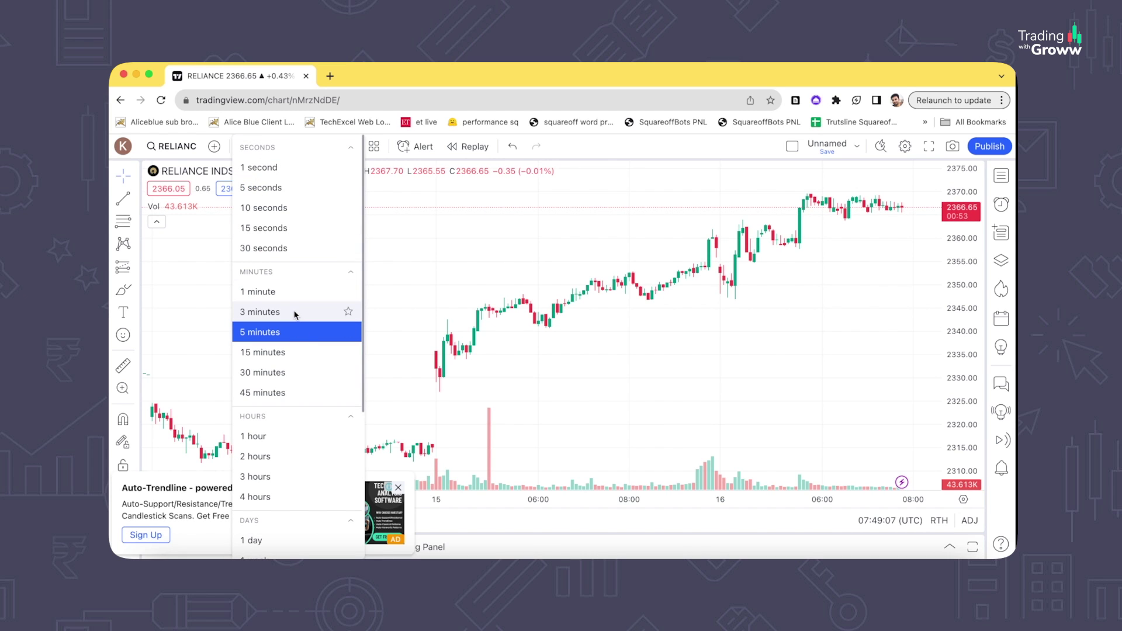
scroll(295, 315, "down", 4)
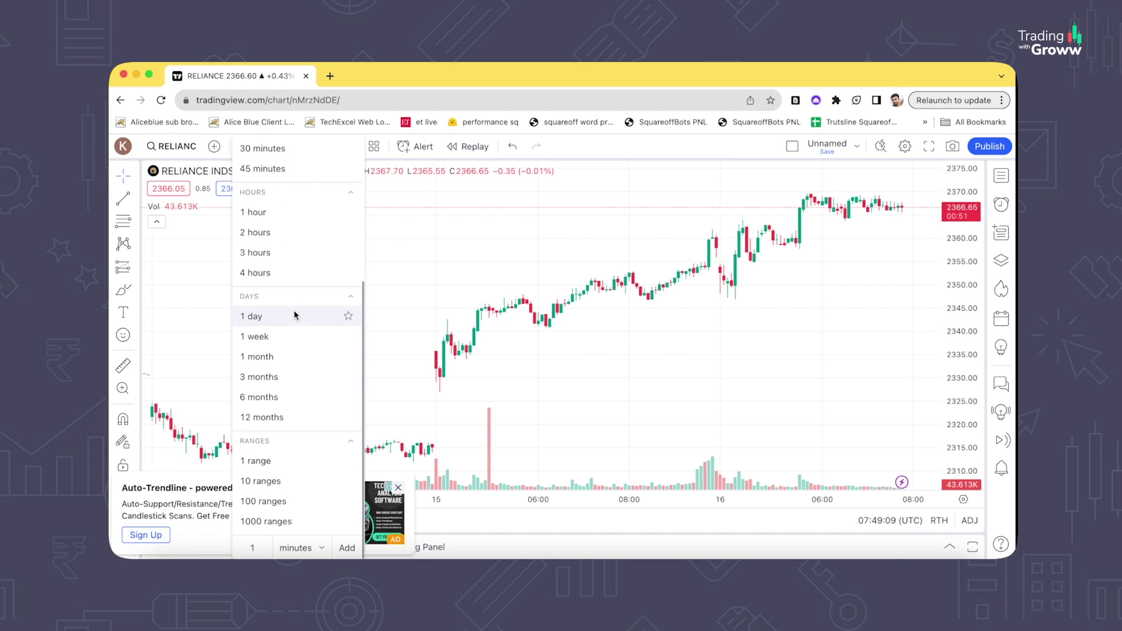
left_click(257, 548)
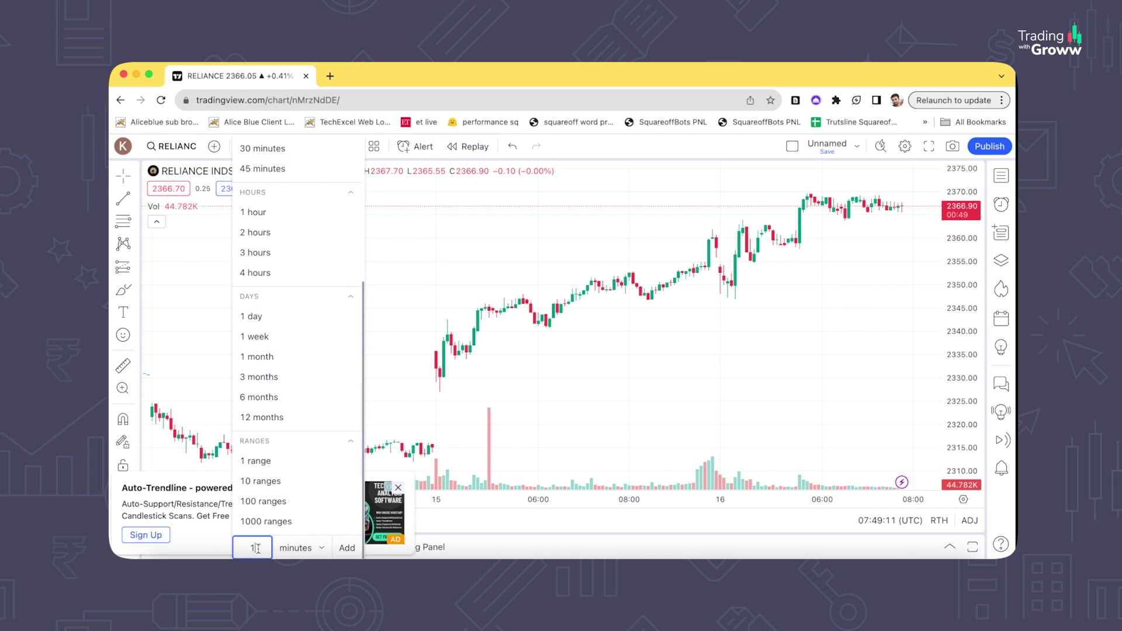
type("4")
left_click(346, 548)
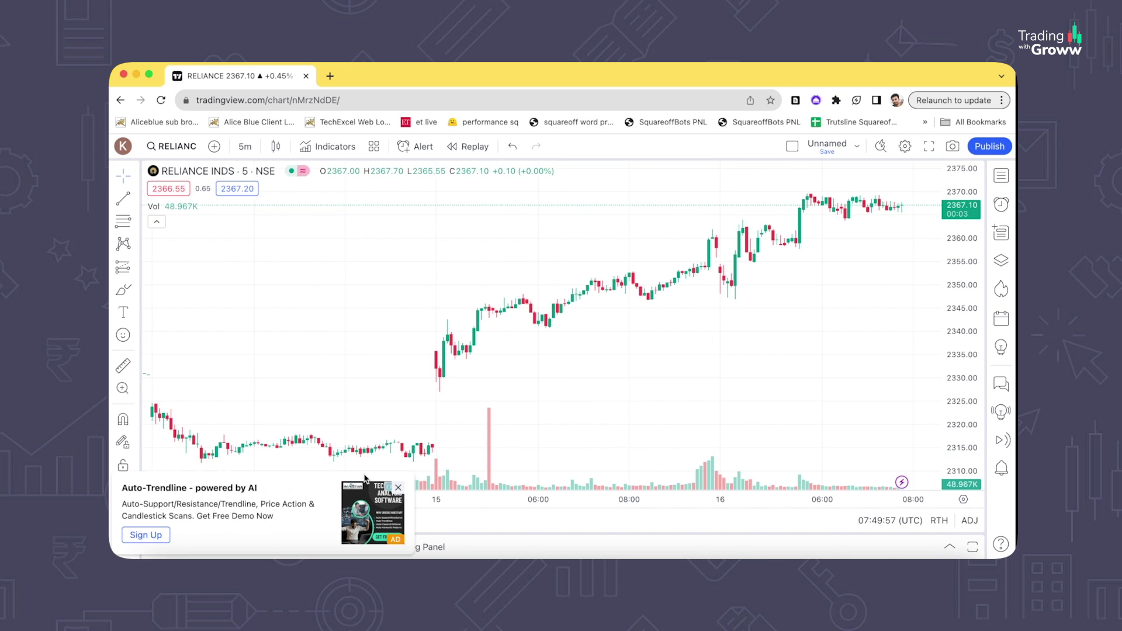
Step: Close the Auto-Trendline ad and change the chart type to Bars
left_click(398, 488)
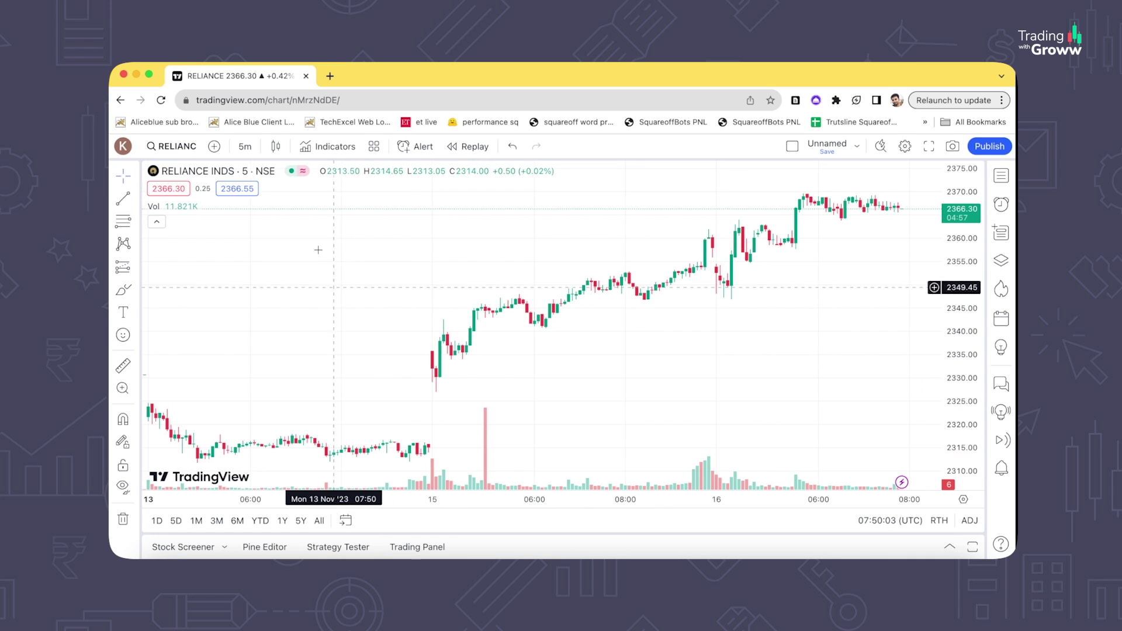
left_click(276, 146)
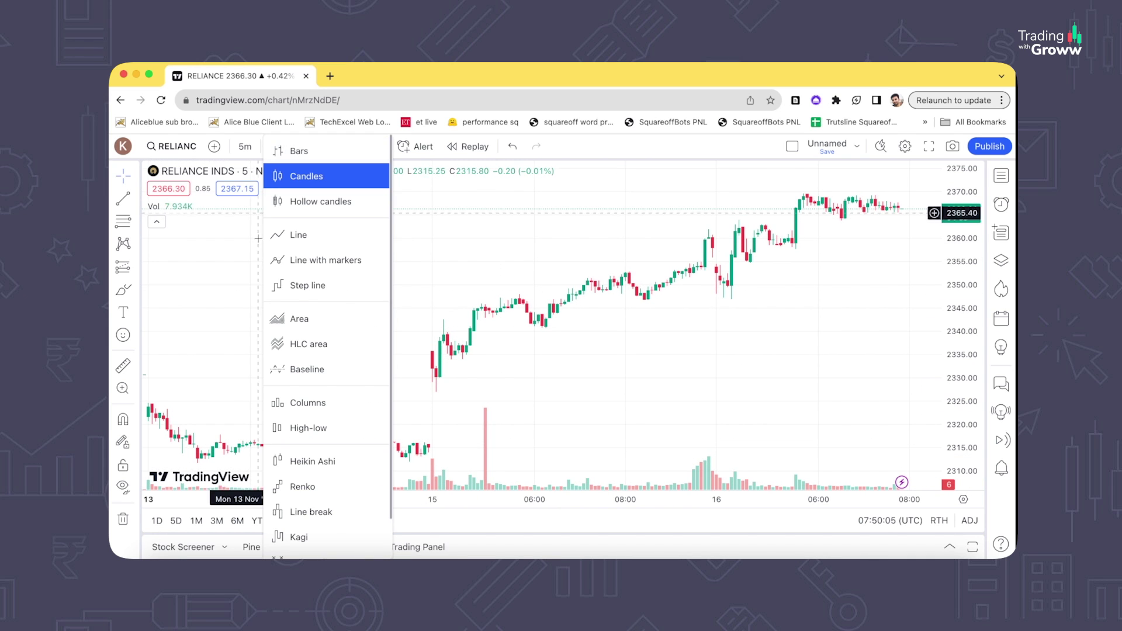
left_click(276, 149)
left_click(279, 149)
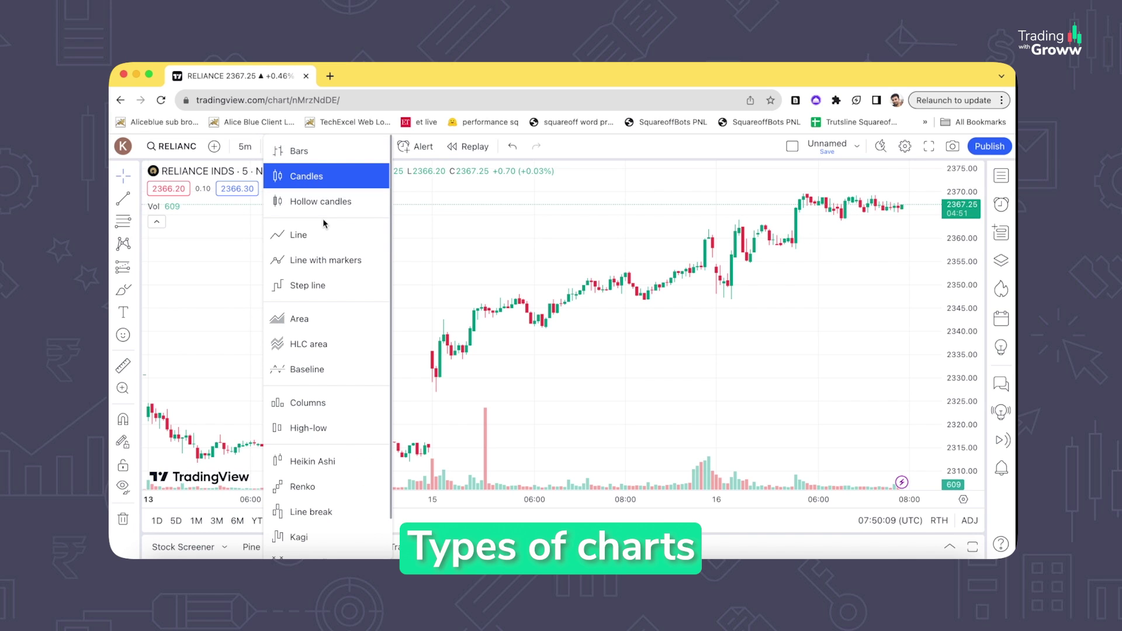
left_click(324, 151)
Step: Change the chart type to Line, followed by Area, to compare the two styles
left_click(277, 148)
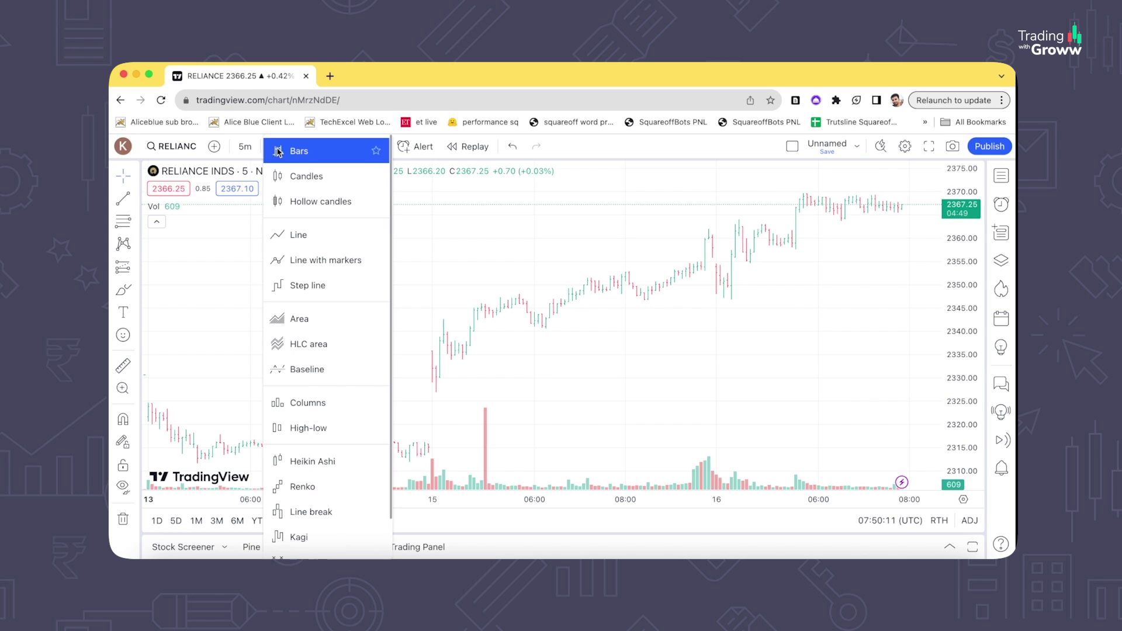
left_click(309, 235)
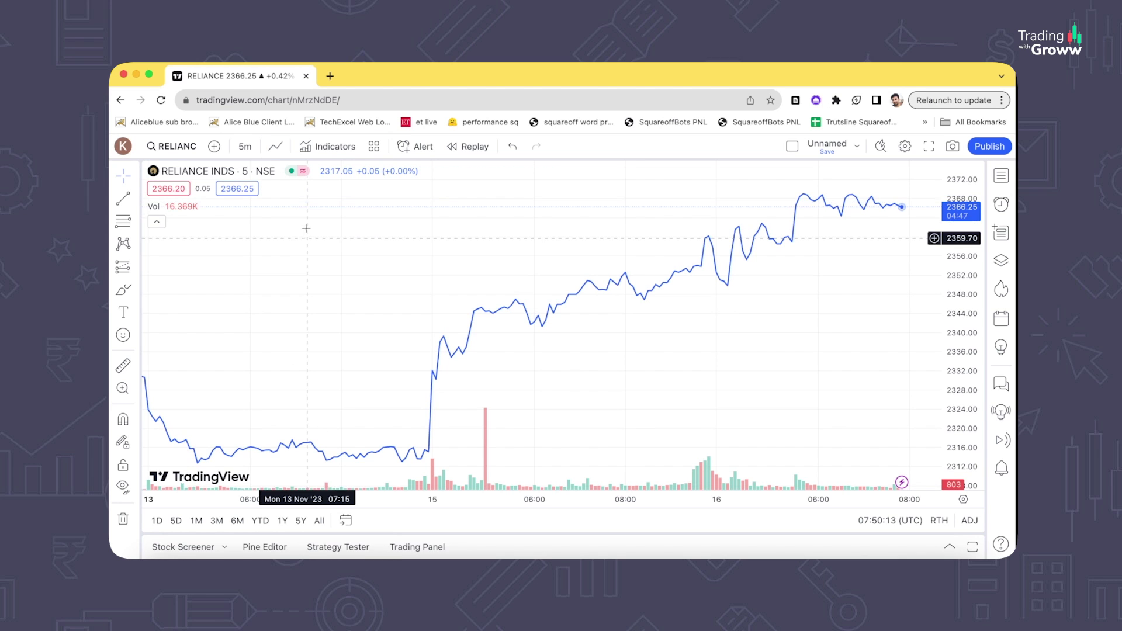
left_click(276, 147)
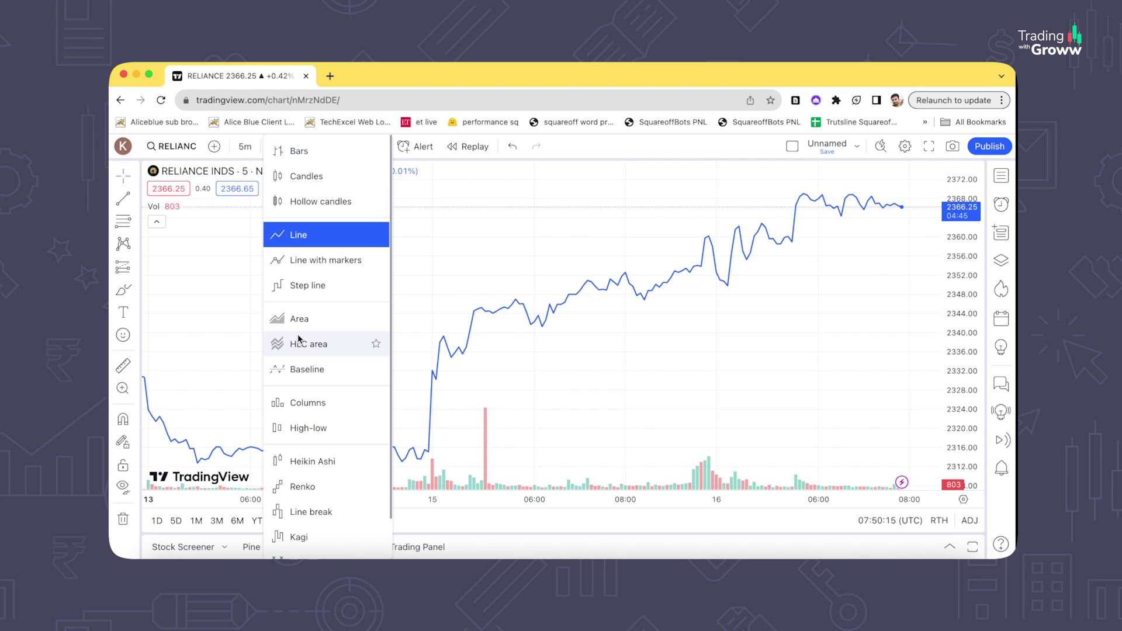
left_click(307, 324)
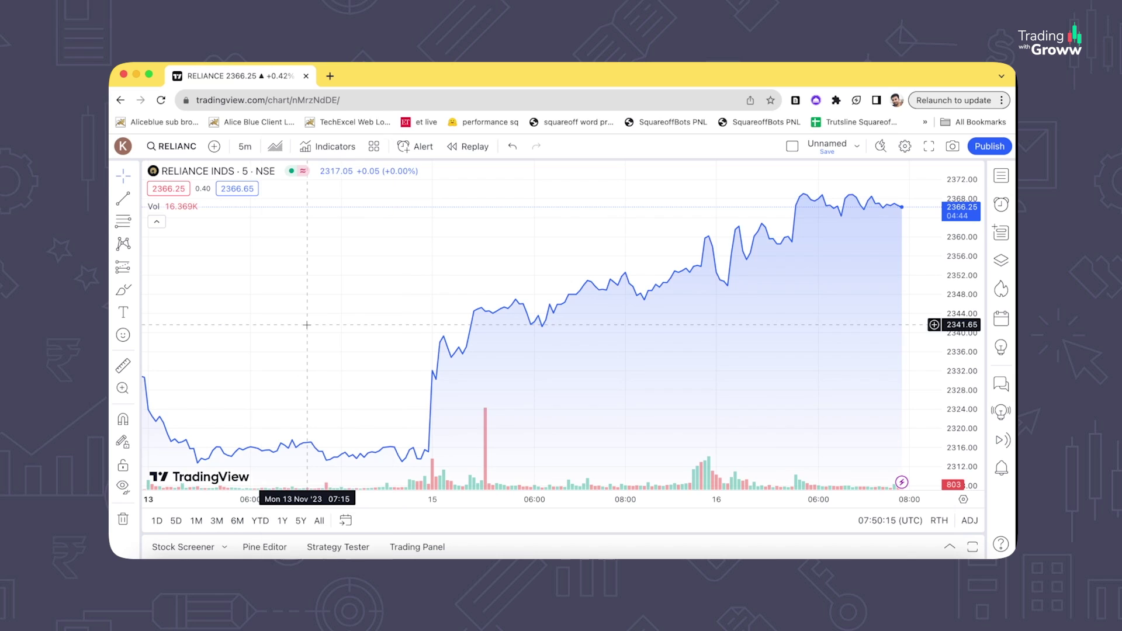
Step: Change the chart type to Heikin Ashi
left_click(276, 146)
scroll(307, 380, "down", 1)
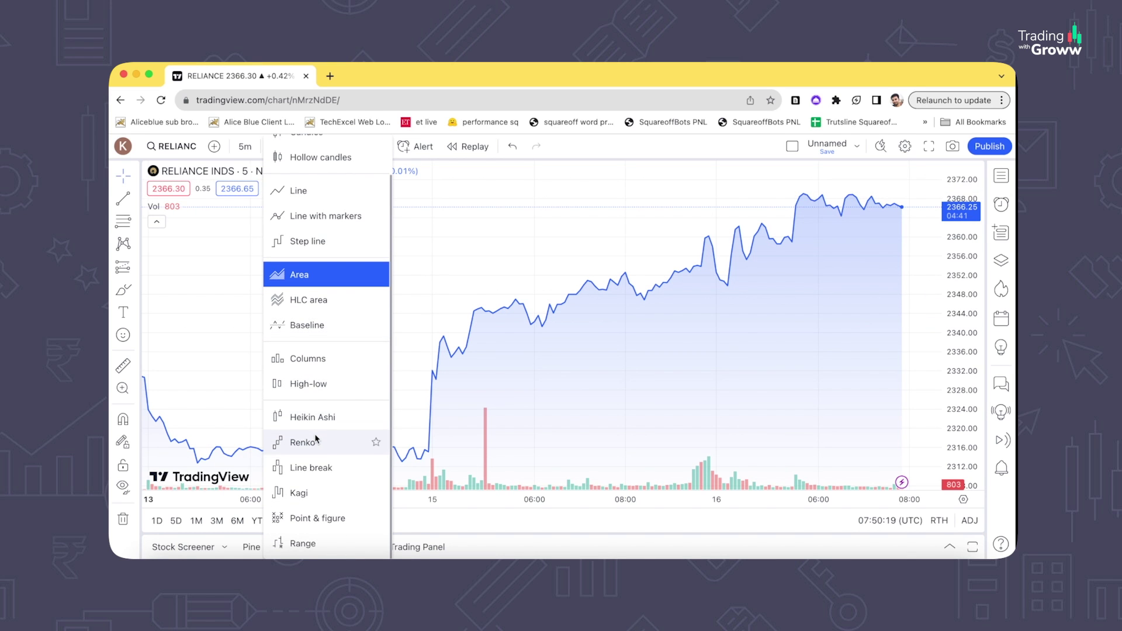
key("Escape")
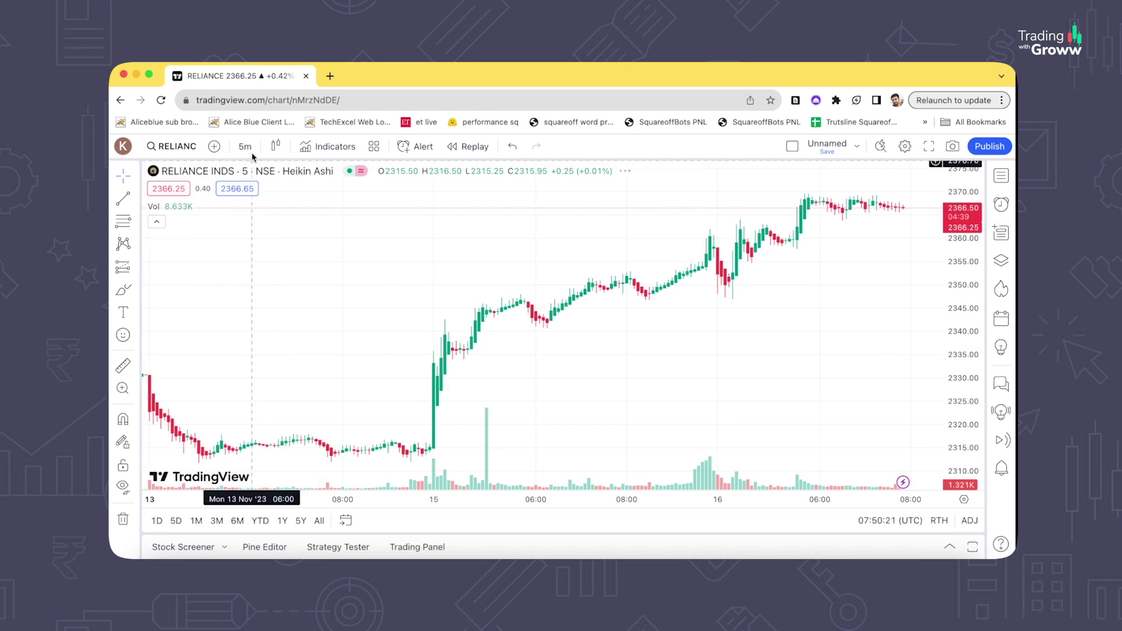
left_click(244, 146)
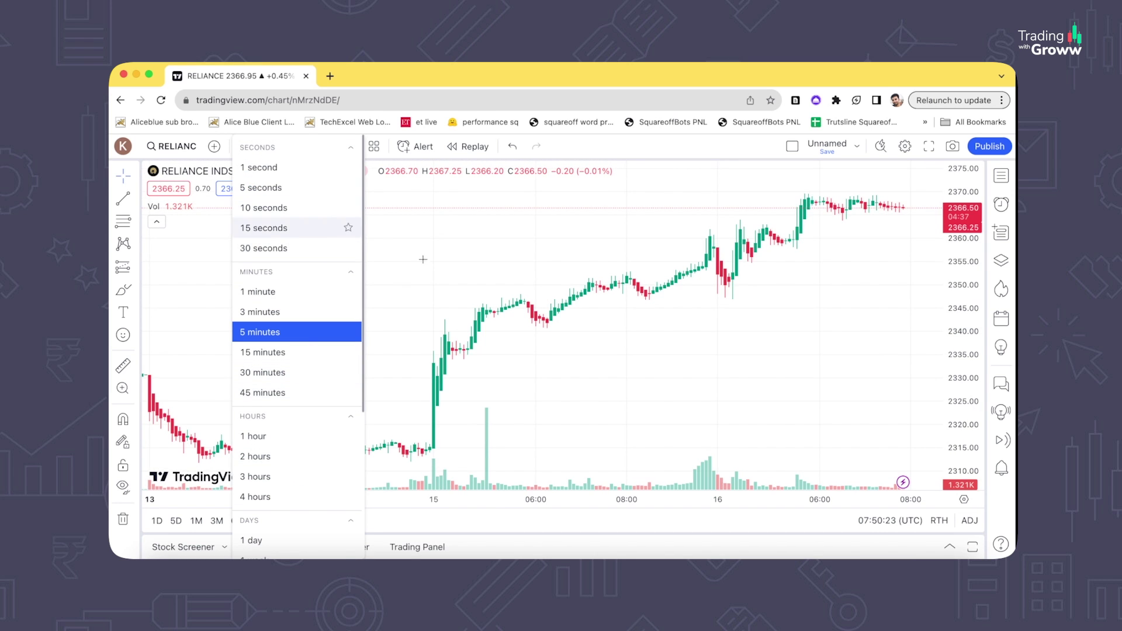
key("Escape")
Step: Change the chart type to Point & figure on the daily interval
left_click(276, 146)
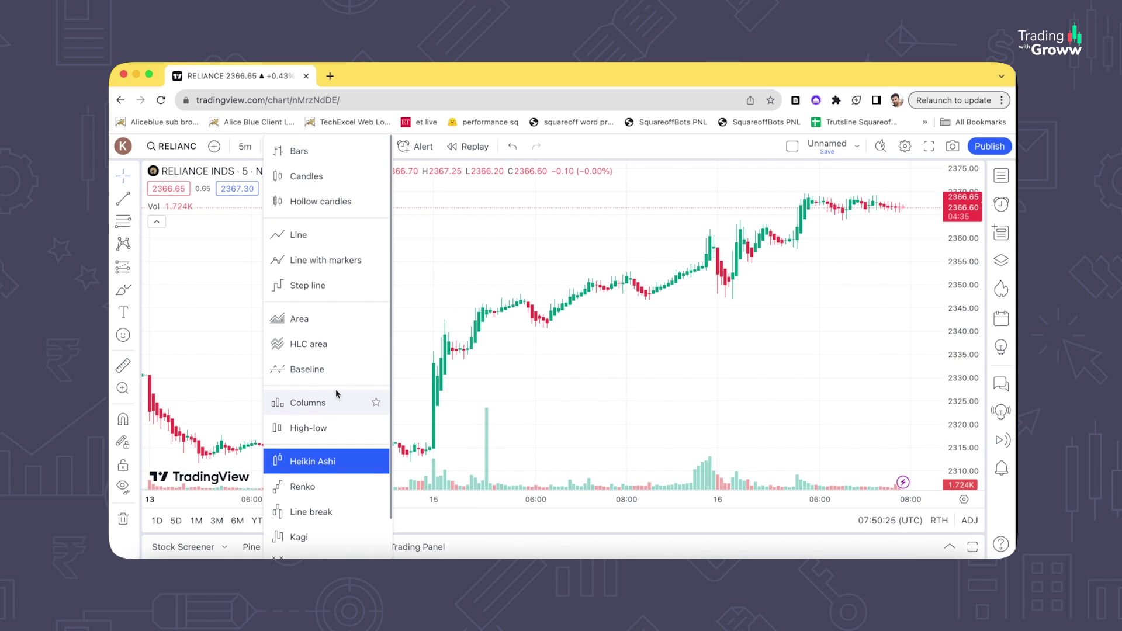
scroll(335, 398, "down", 1)
scroll(335, 461, "down", 1)
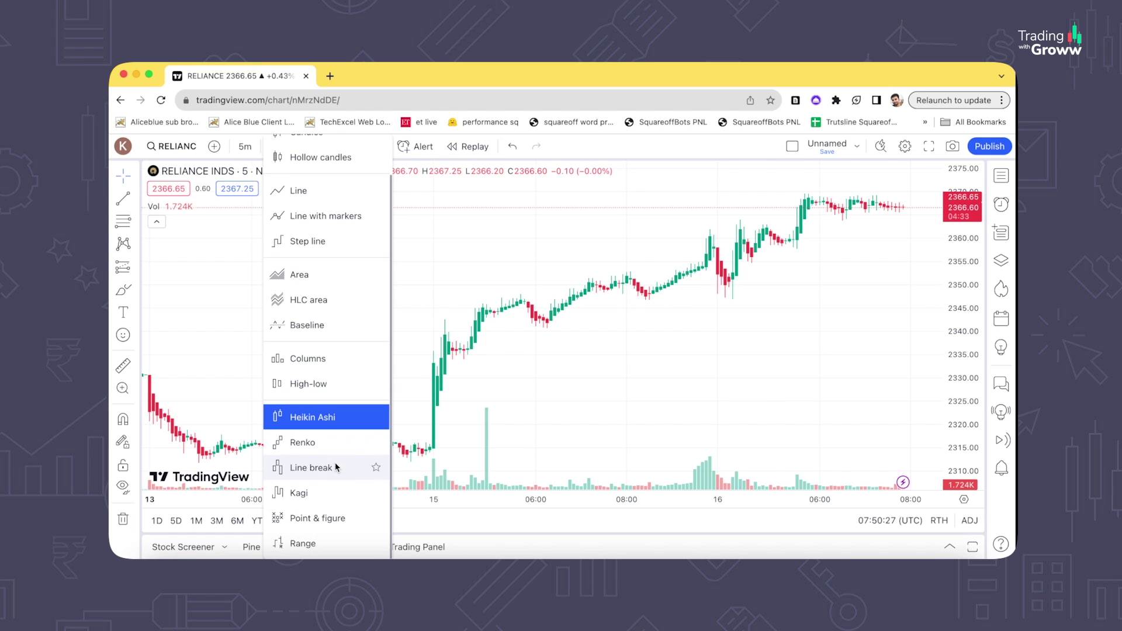
key("Escape")
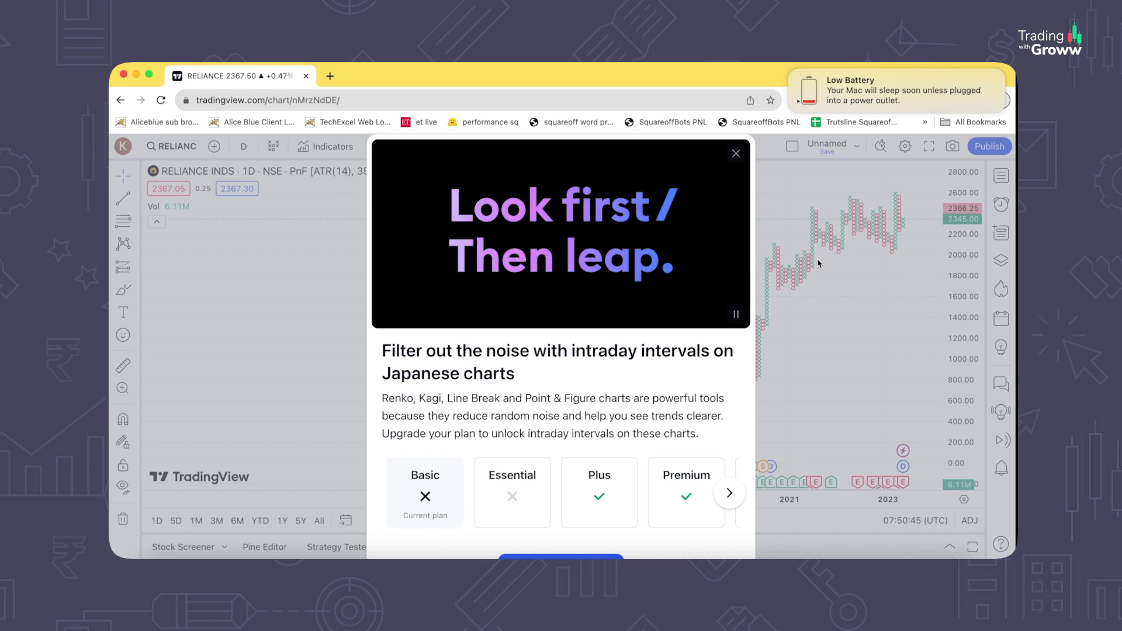
Step: Dismiss the plan upgrade offer and set the chart type to Candles
left_click(735, 153)
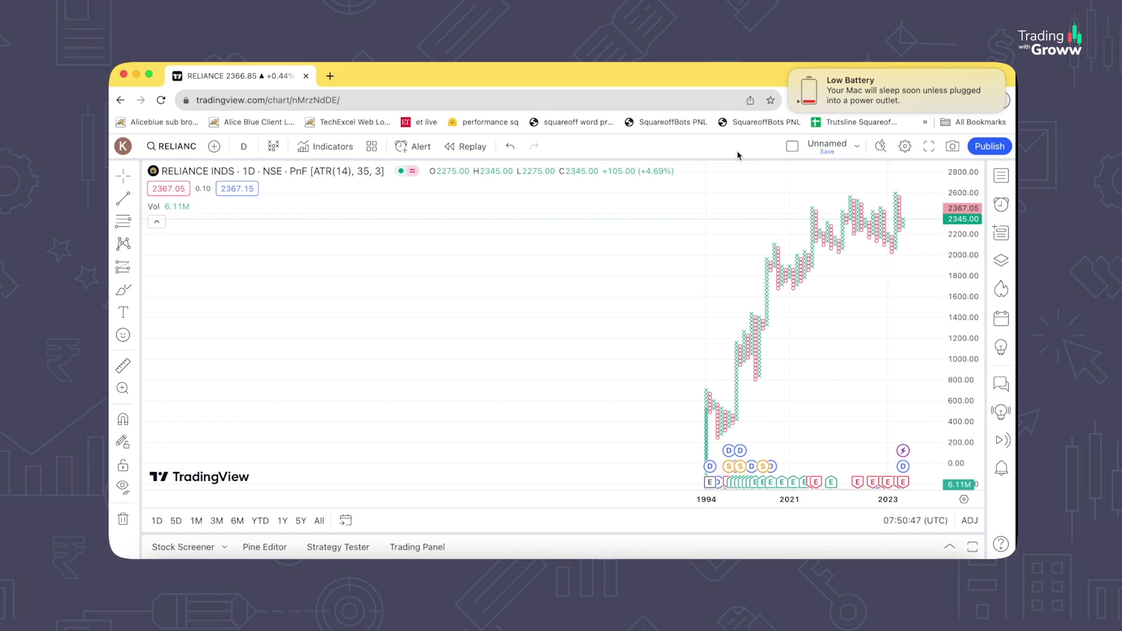
left_click(273, 147)
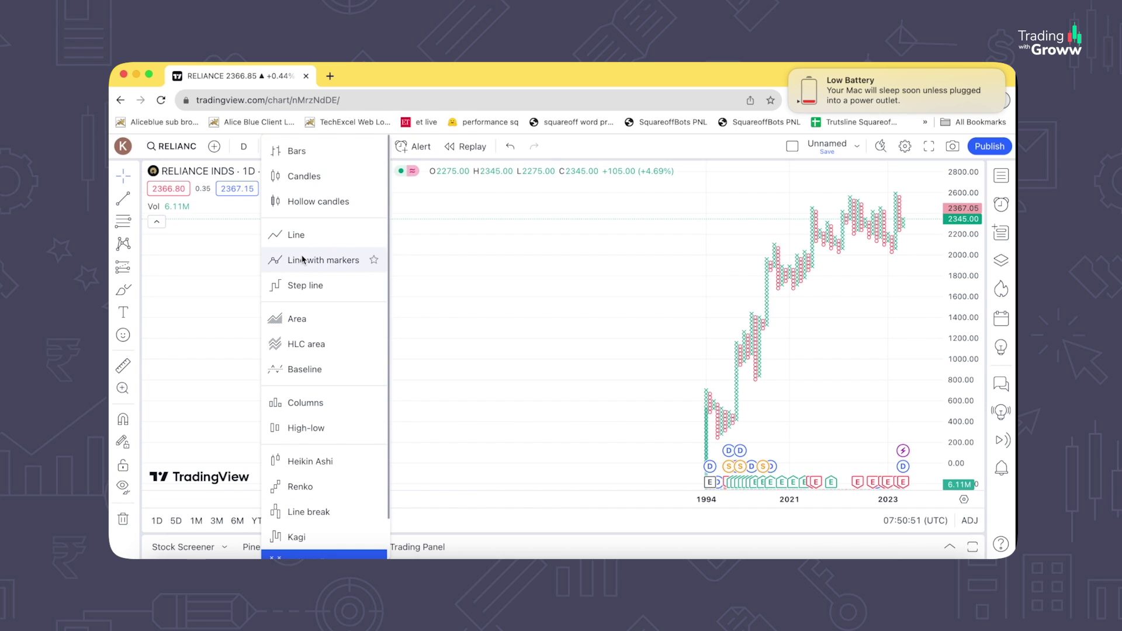
left_click(304, 174)
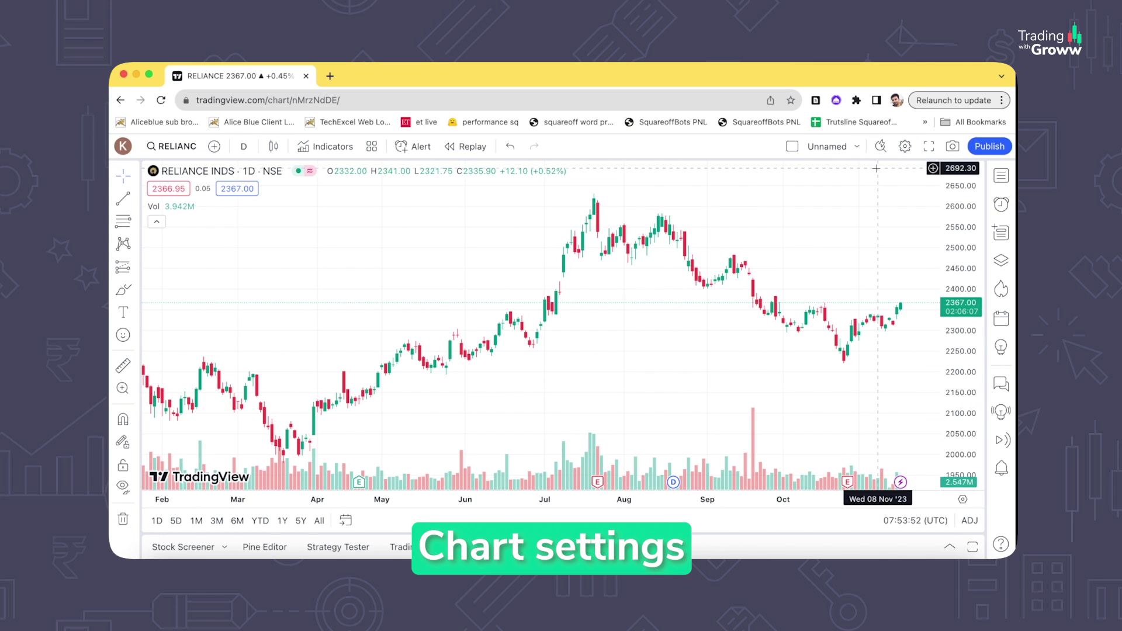
Step: Open the chart settings, review the candle and price line options, and turn on Volume in the status line
right_click(812, 210)
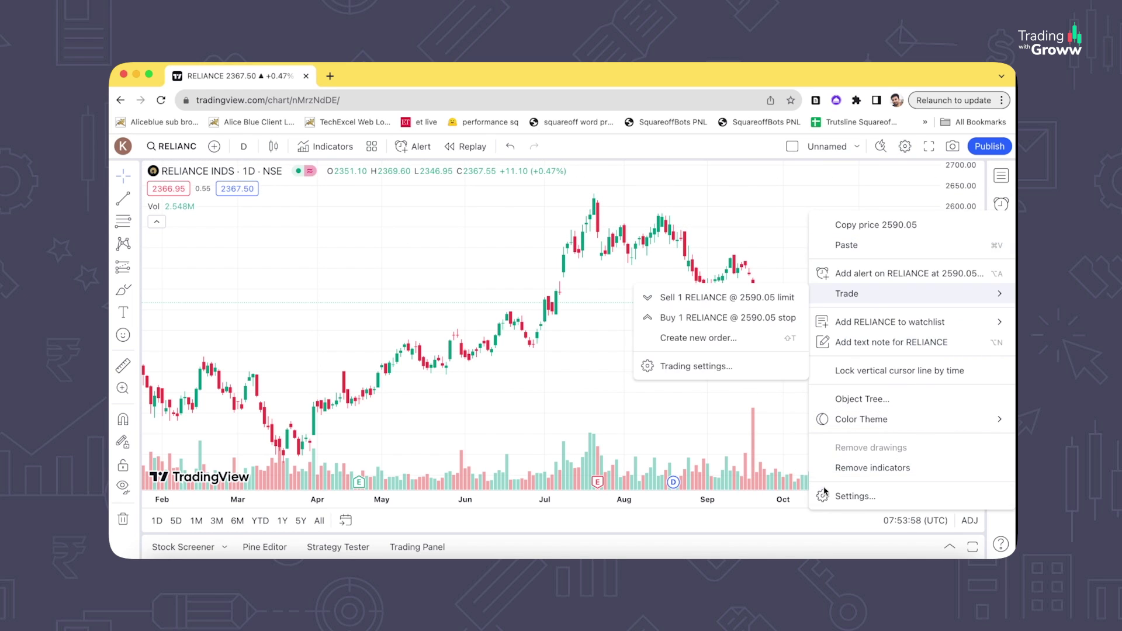
left_click(905, 146)
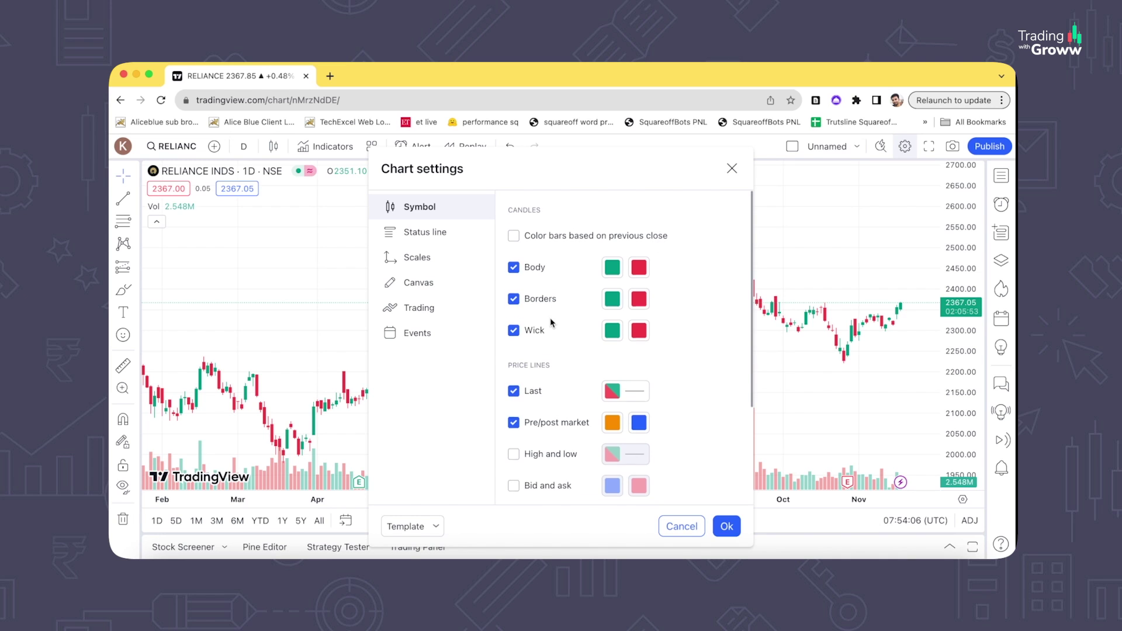
scroll(549, 318, "down", 3)
scroll(549, 317, "up", 2)
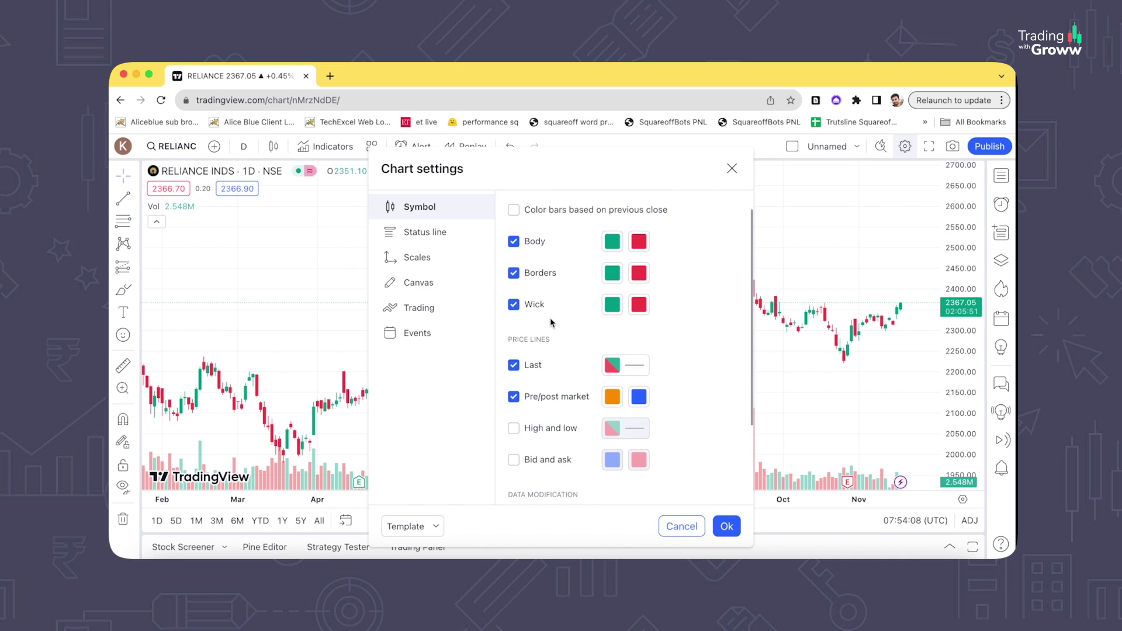
scroll(549, 317, "down", 4)
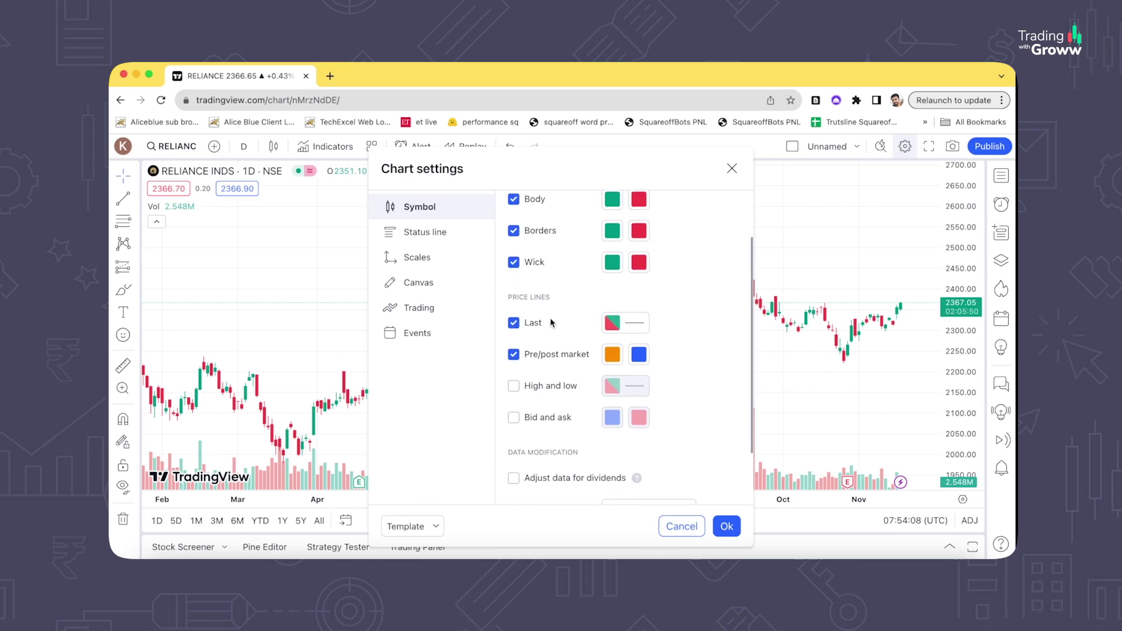
left_click(437, 233)
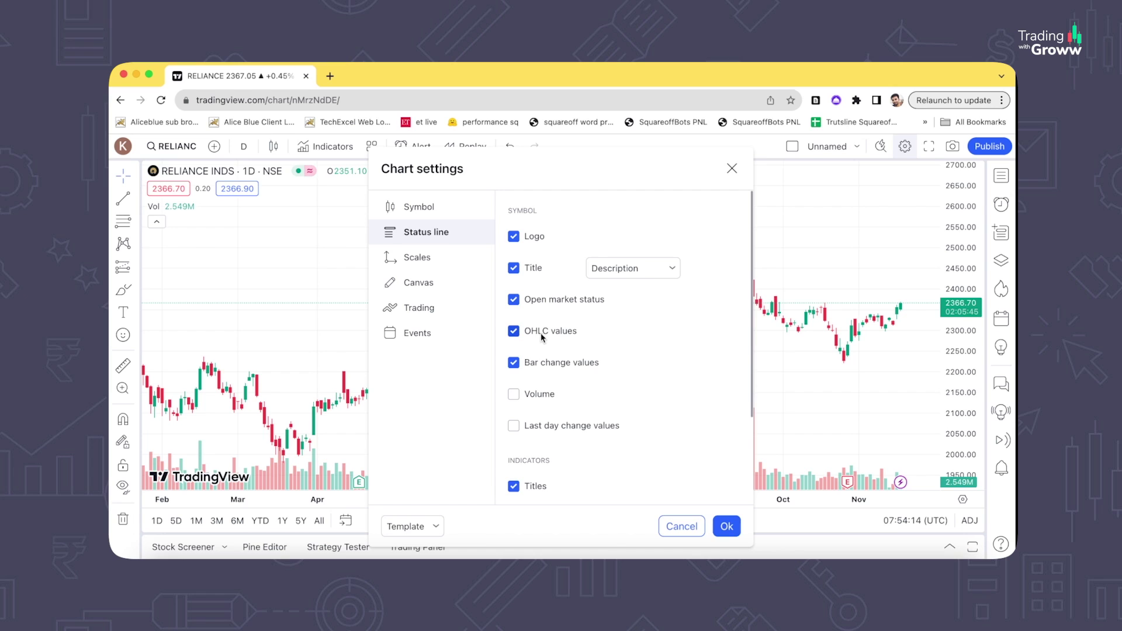
left_click(538, 393)
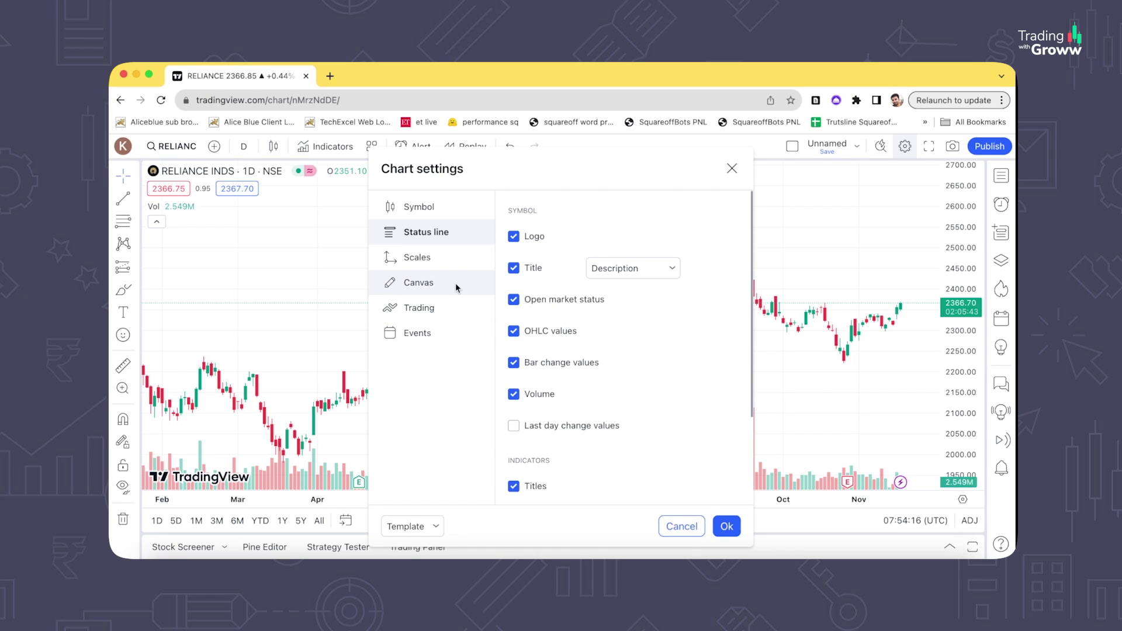
Step: Review the scale label options and the canvas background colour choices, and close the chart settings
left_click(455, 259)
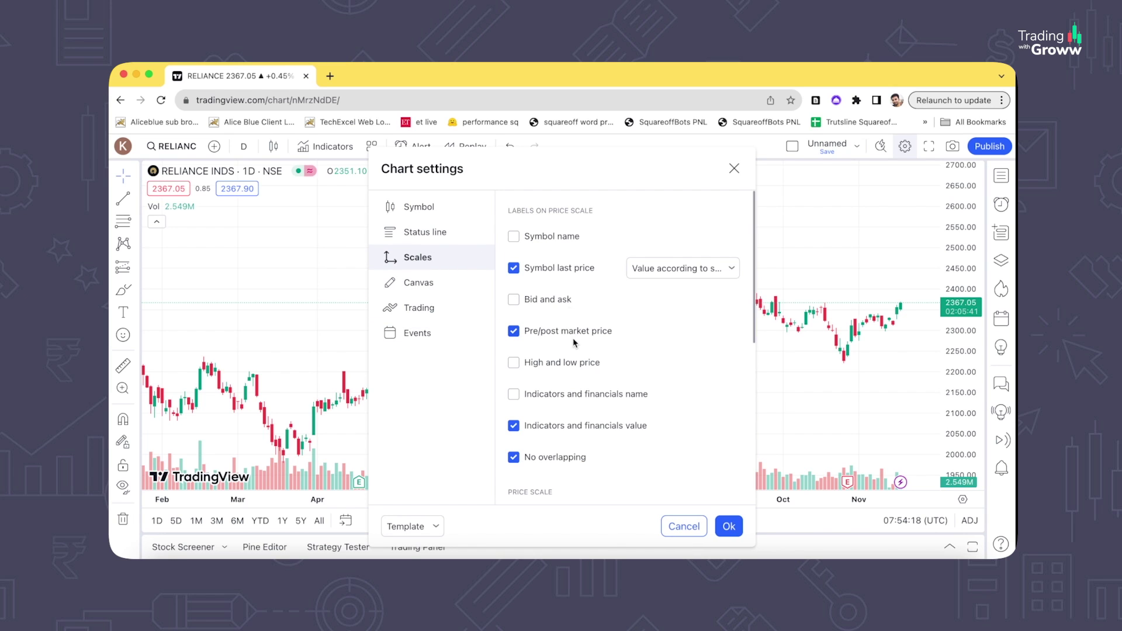
scroll(573, 336, "down", 3)
scroll(574, 339, "up", 2)
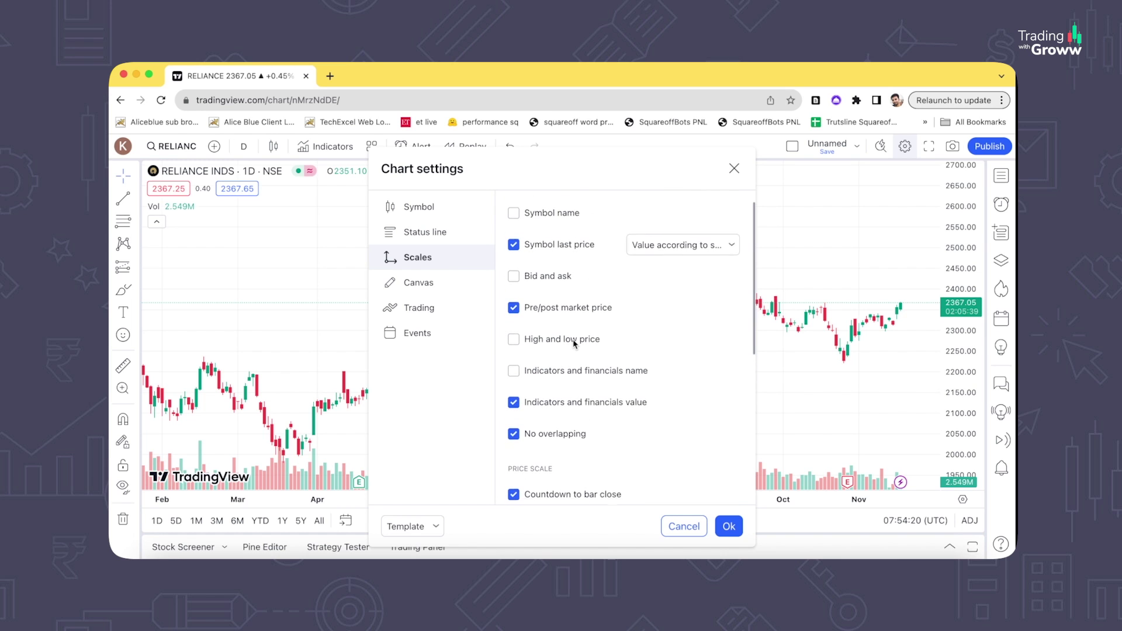
left_click(419, 282)
left_click(692, 236)
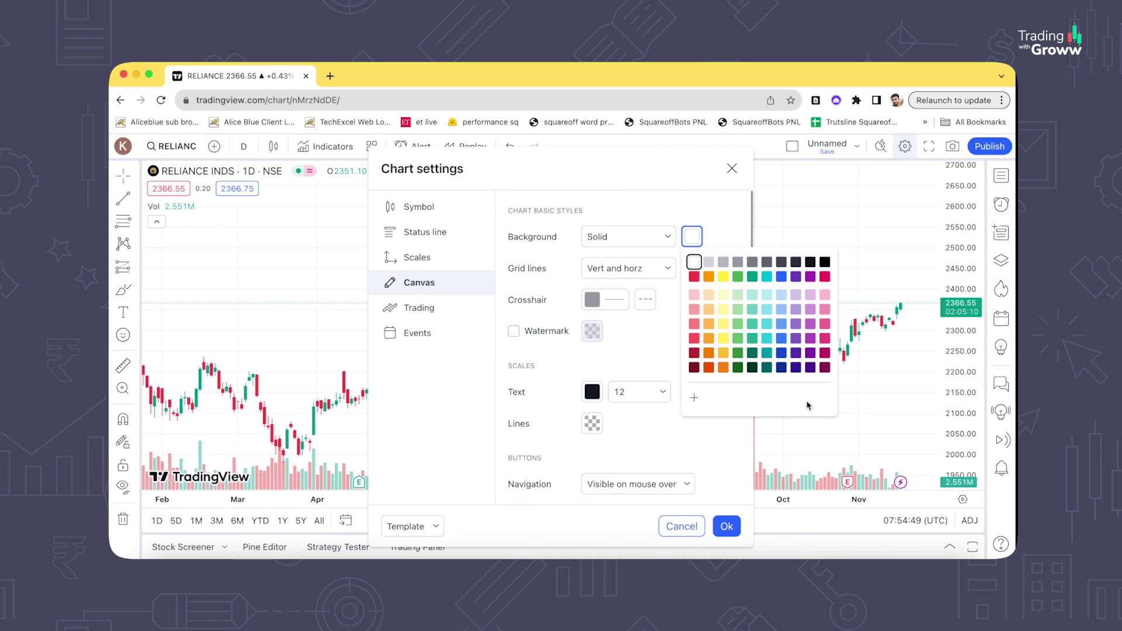
left_click(726, 526)
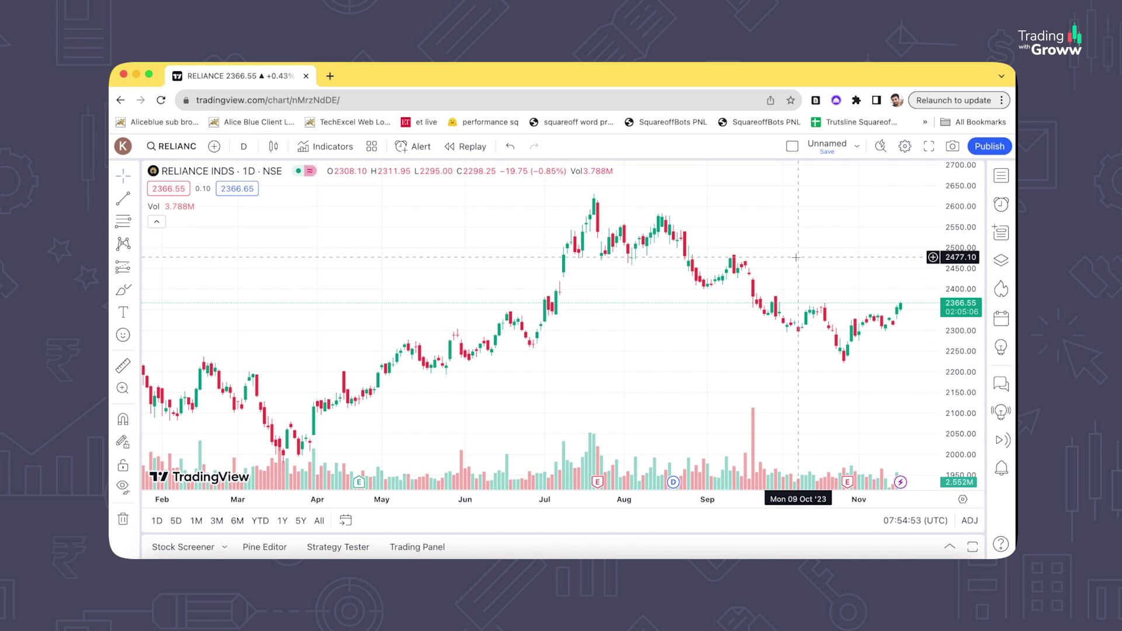
Step: Set the chart's solid background colour to black and apply it to the chart
left_click(904, 146)
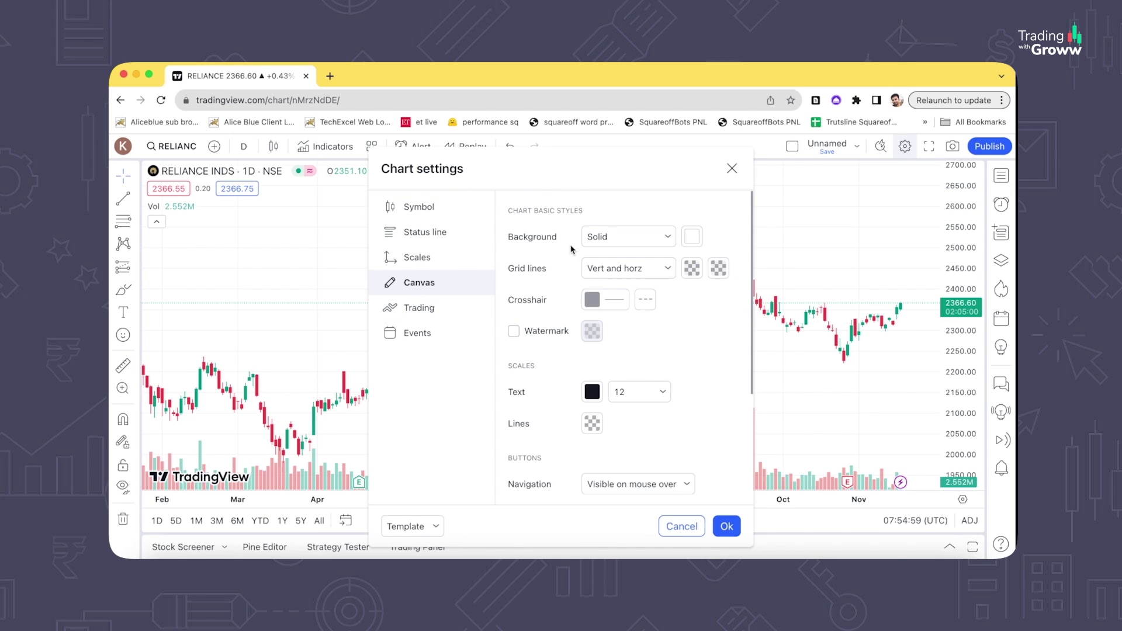
left_click(697, 240)
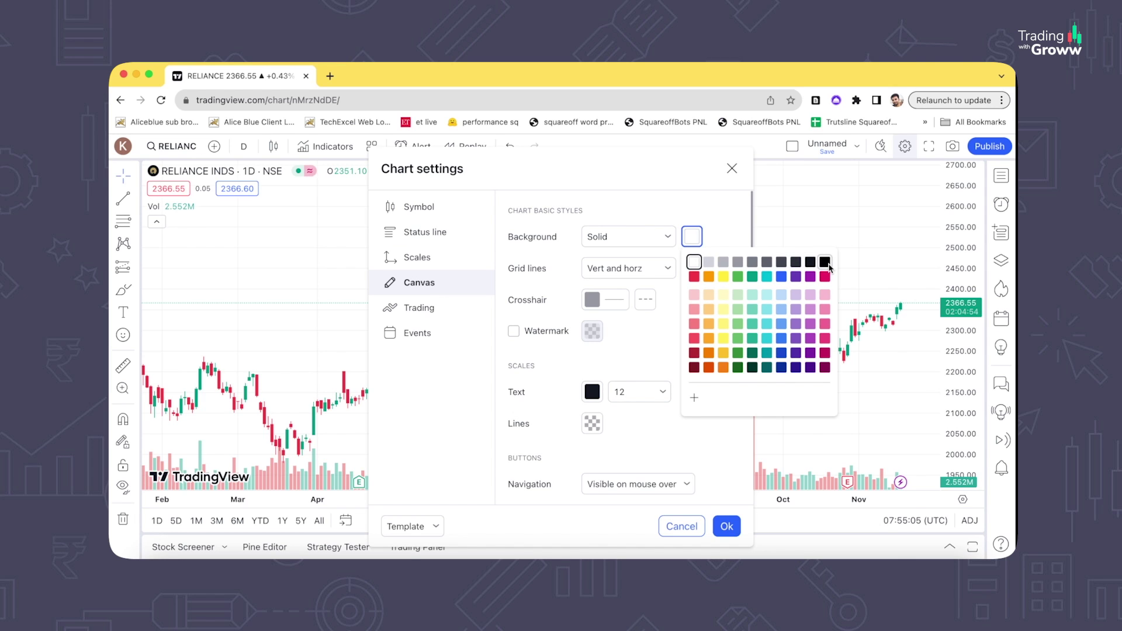
left_click(825, 263)
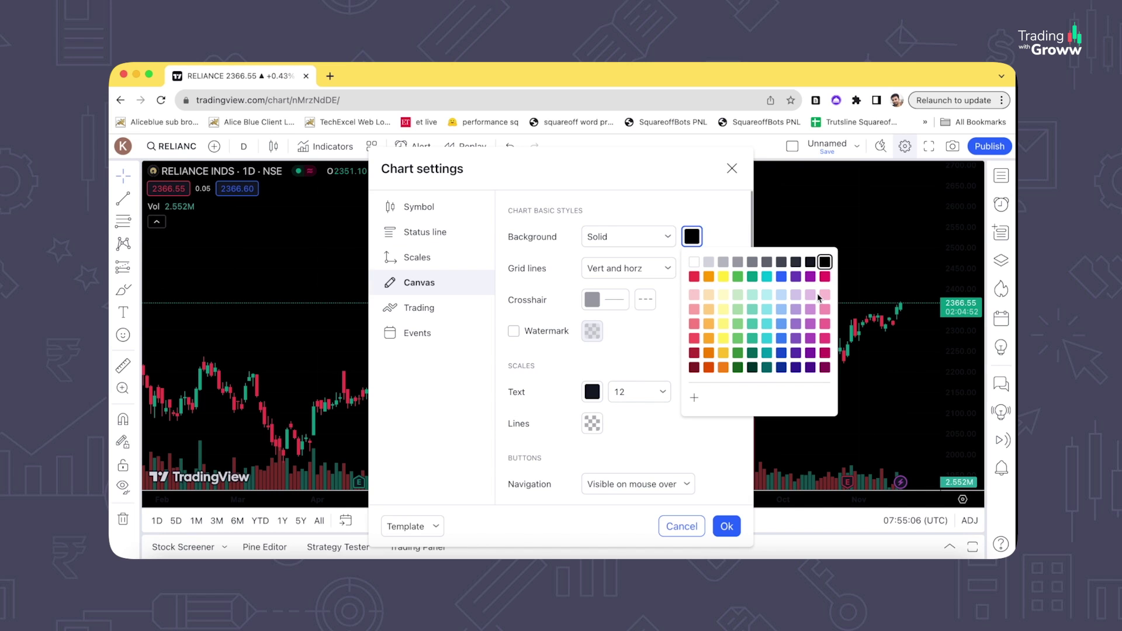
left_click(727, 527)
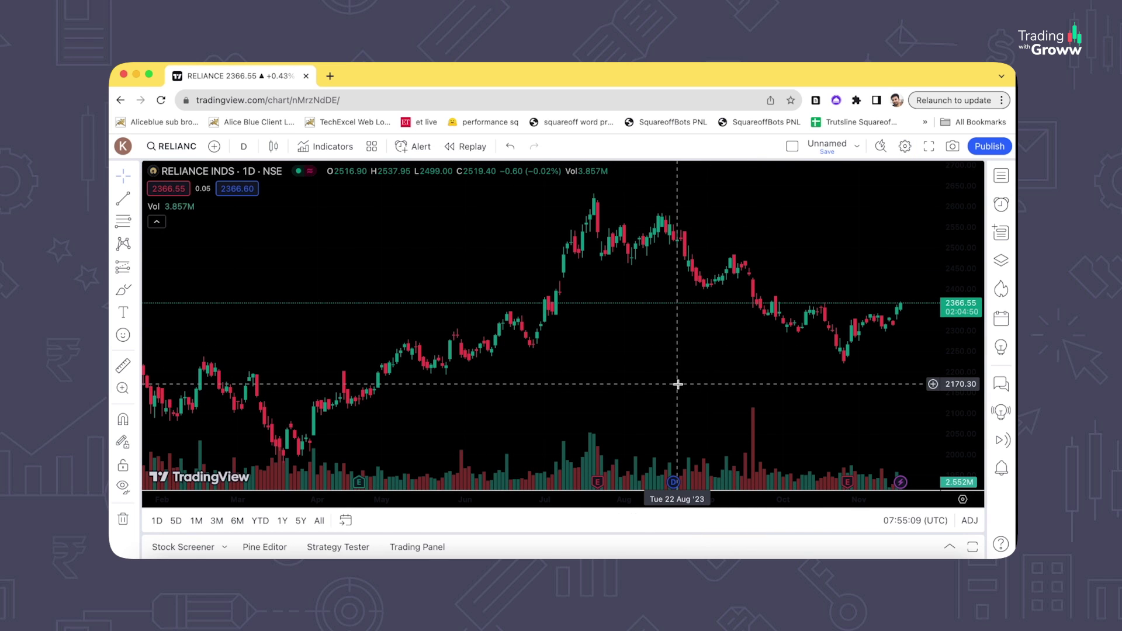
scroll(678, 384, "left", 5)
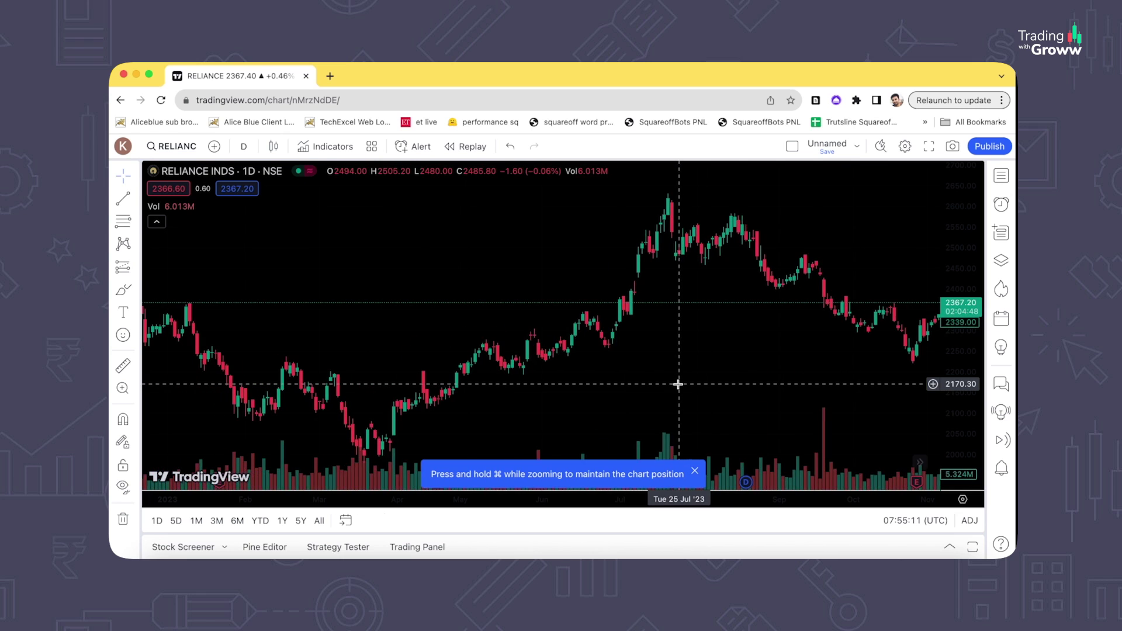
scroll(678, 384, "right", 2)
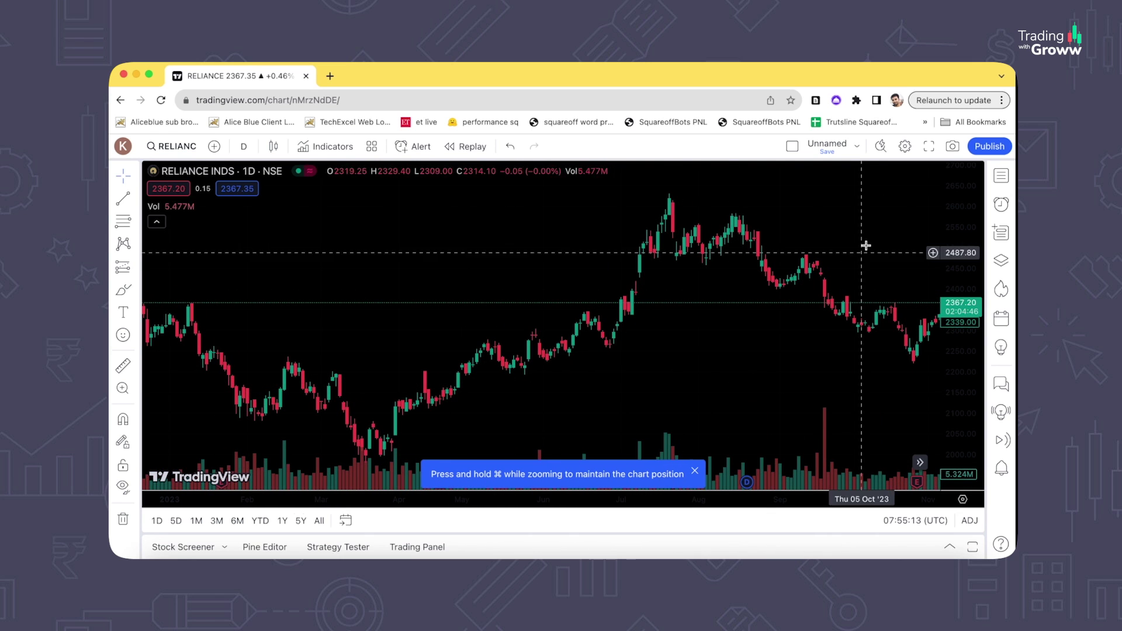
Step: Try blue and grey as the chart background, and apply black again
left_click(905, 146)
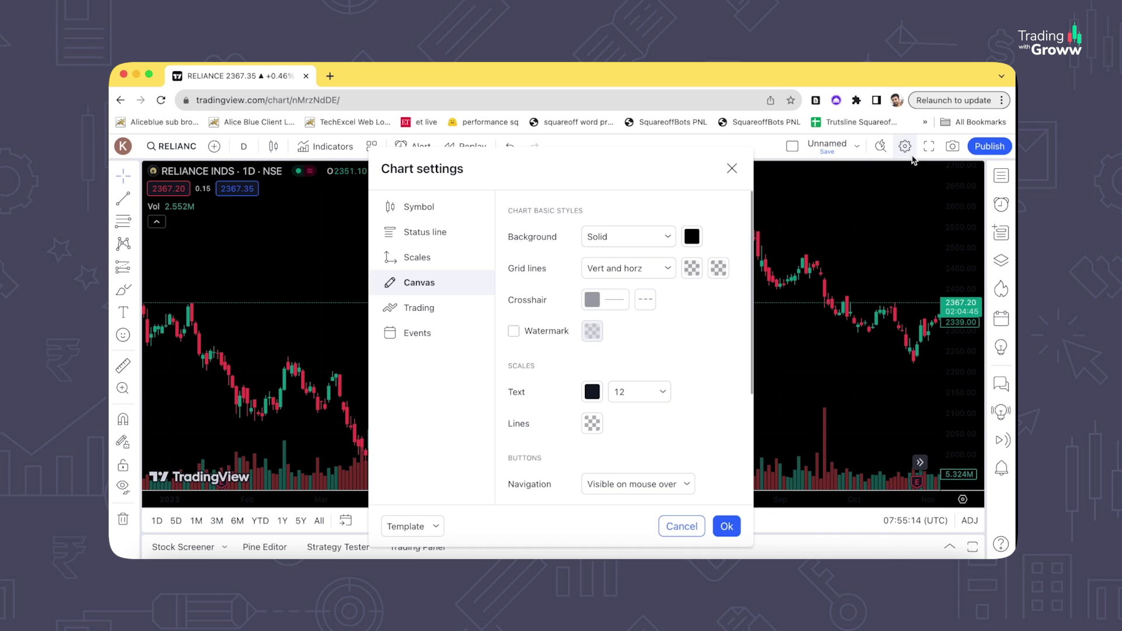
left_click(692, 237)
left_click(781, 277)
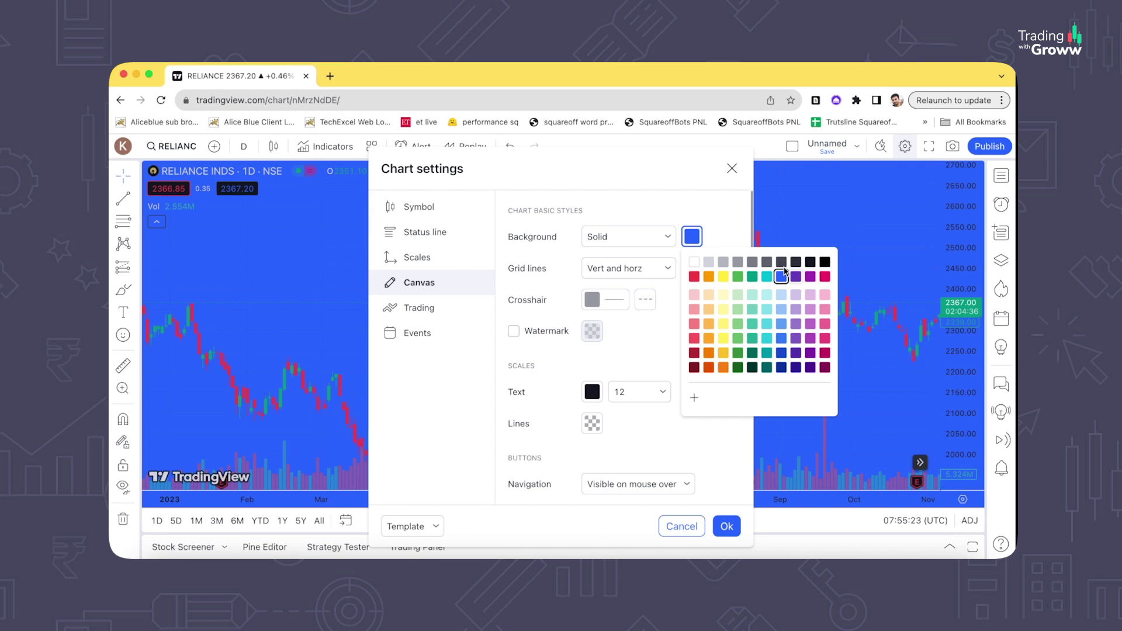
left_click(751, 261)
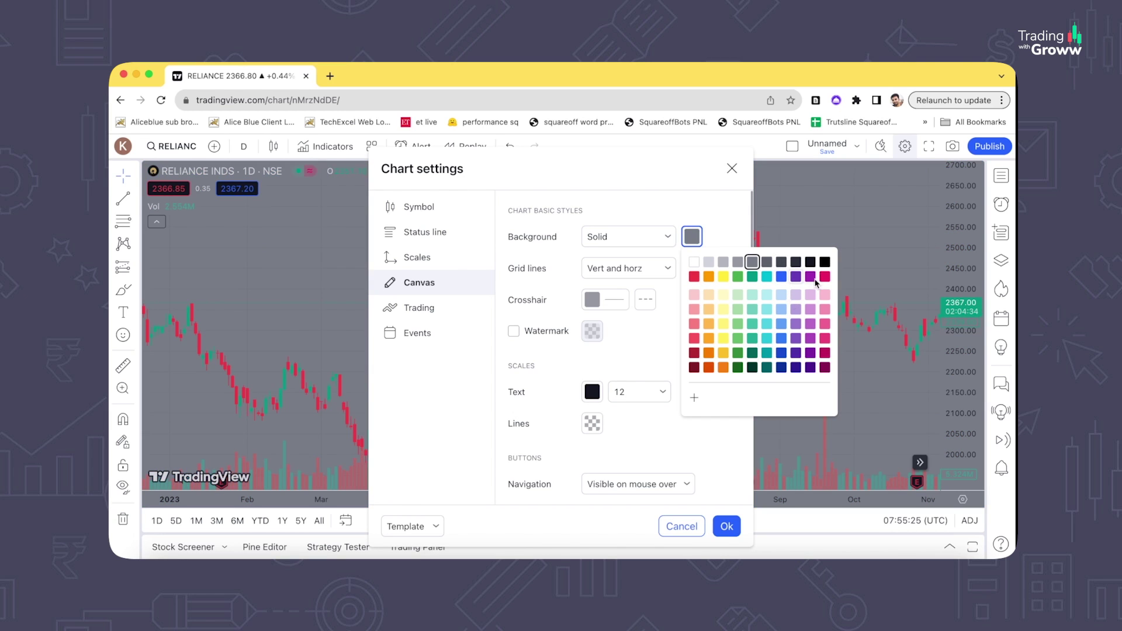
left_click(825, 261)
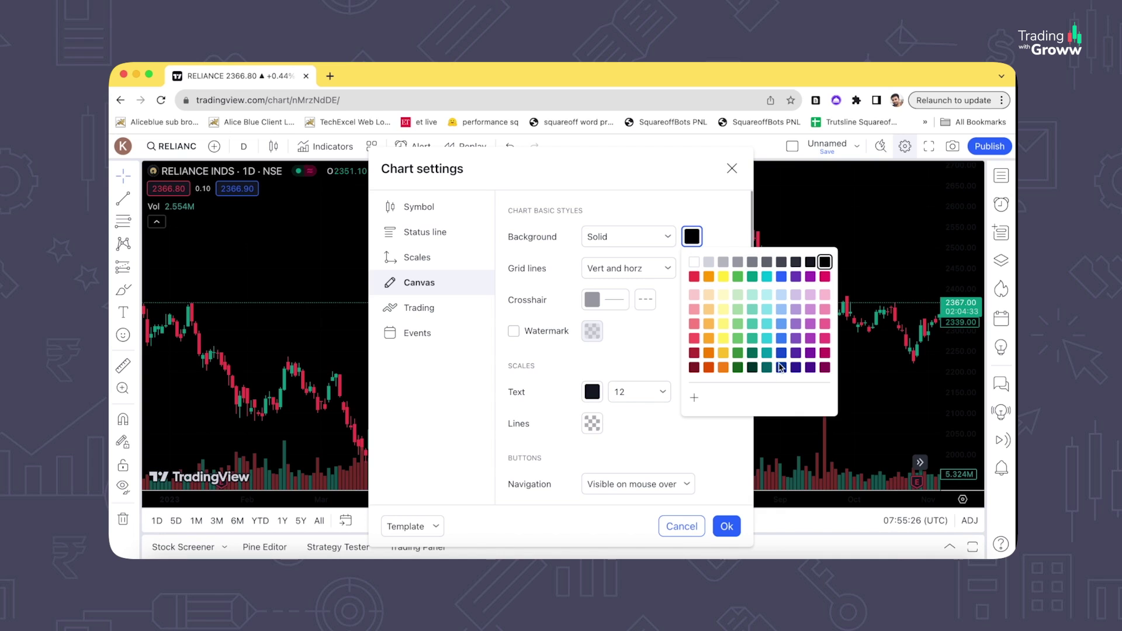
left_click(727, 527)
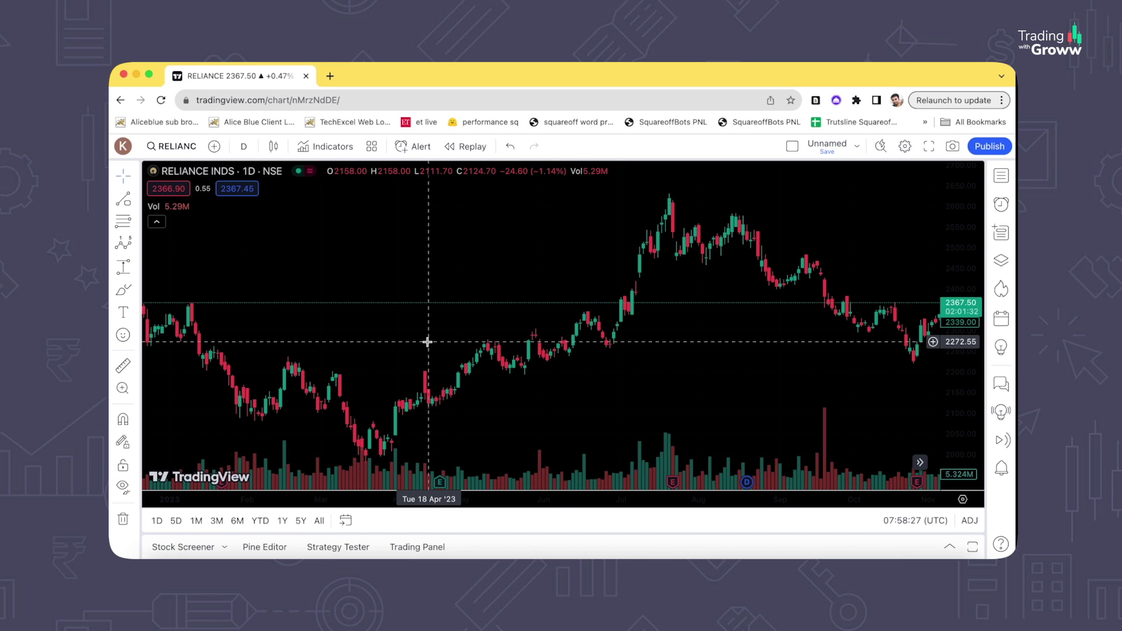
Step: Draw two rising trend lines around the price action, from 3 Apr to 11 Jul '23 below it and 13 Mar to 27 Jun '23 above it
left_click(137, 200)
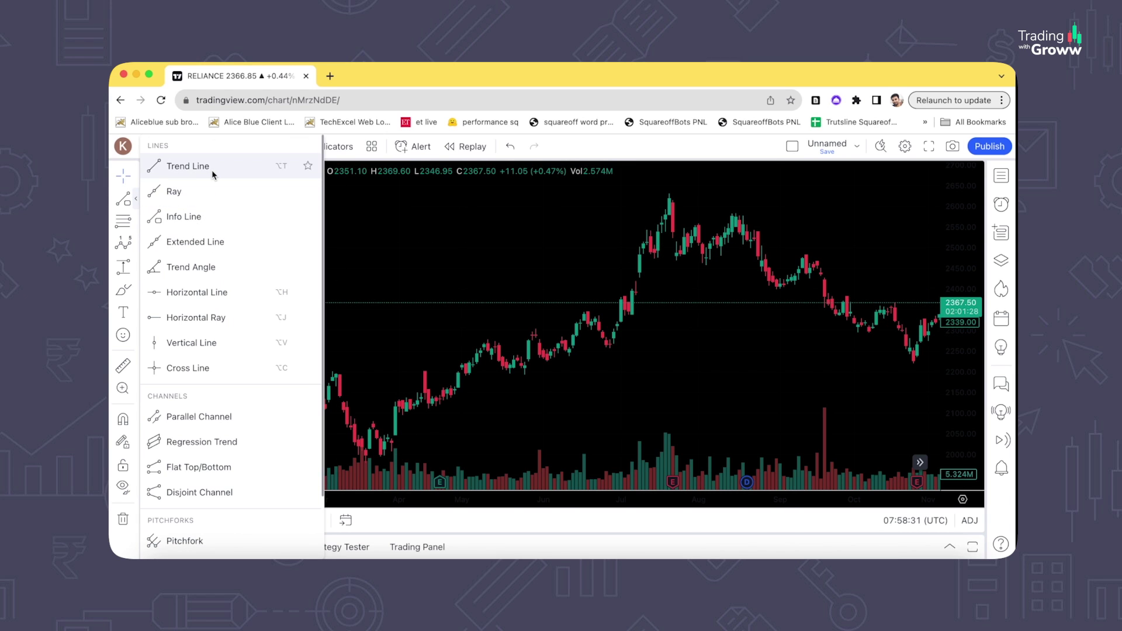
left_click(193, 166)
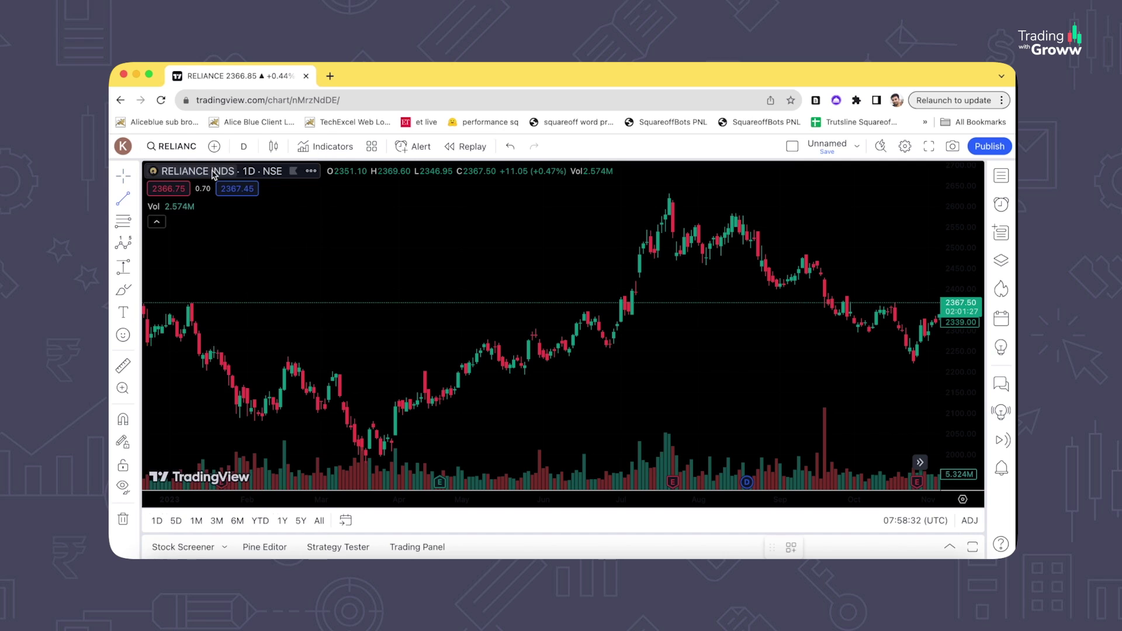
left_click(399, 434)
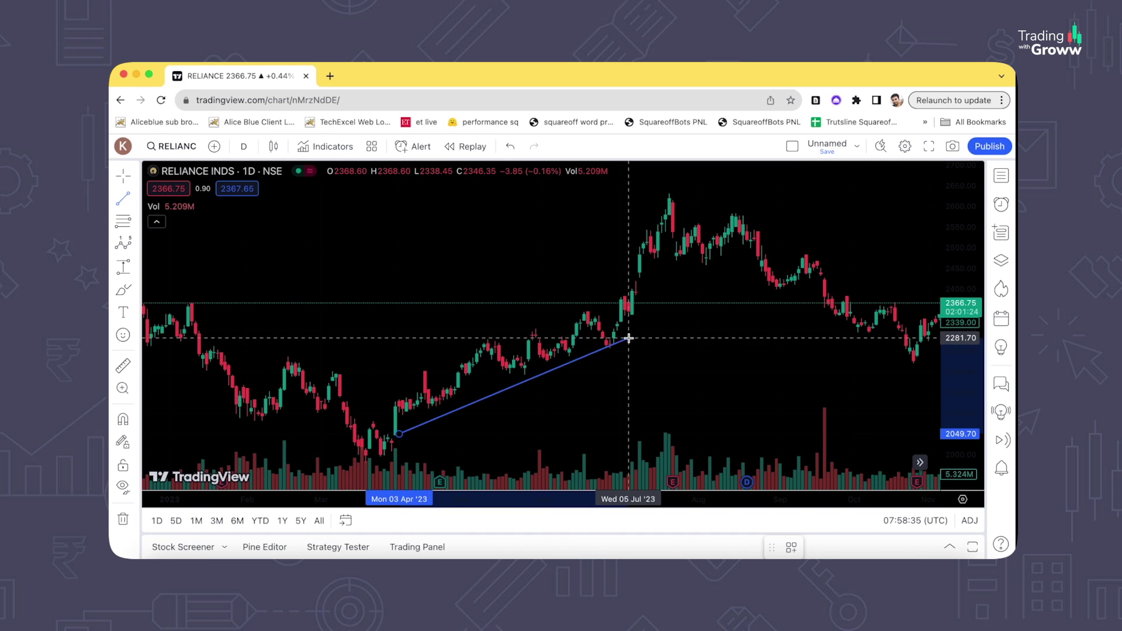
left_click(643, 325)
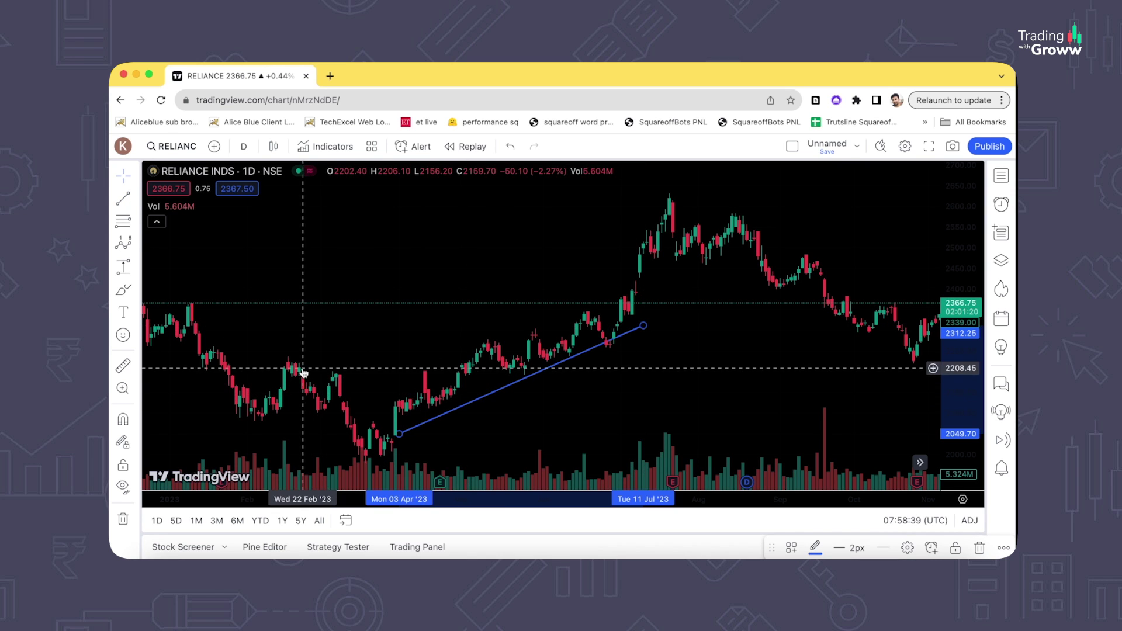
key("alt+t")
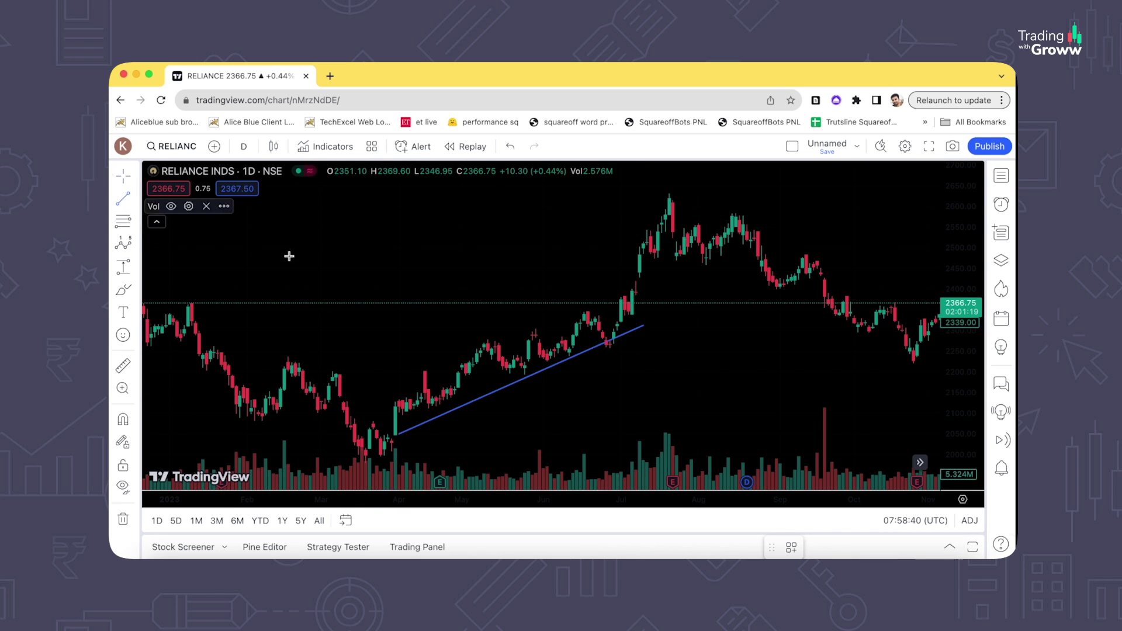
left_click(347, 401)
left_click(608, 292)
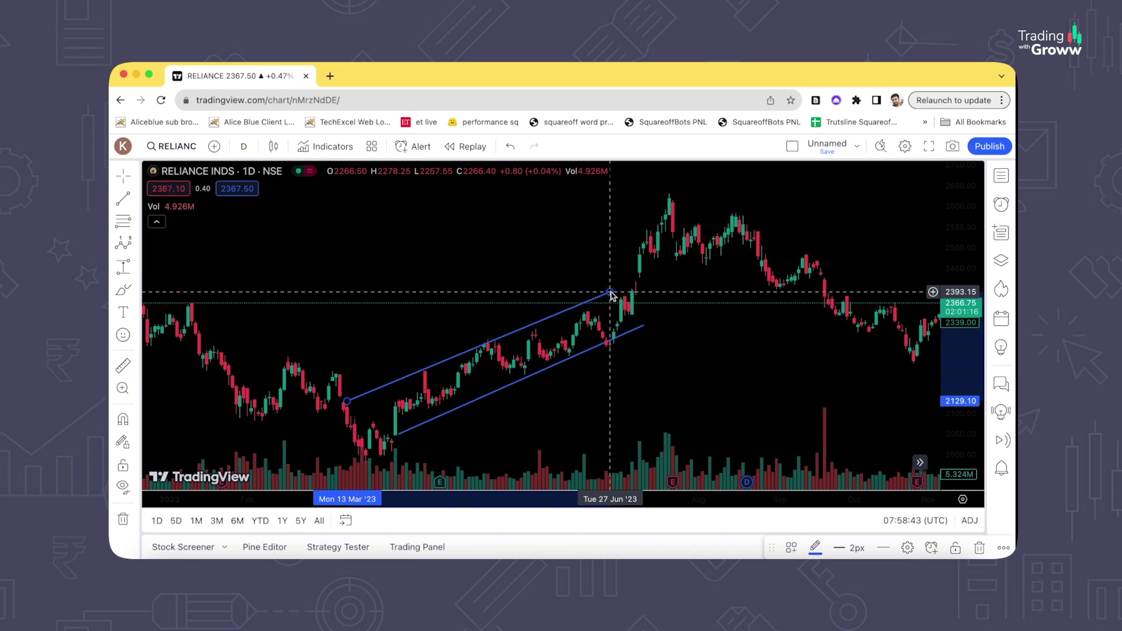
Step: Draw a horizontal line at about 2631 on the July 2023 peak, and remove all three drawings from the chart
left_click(138, 200)
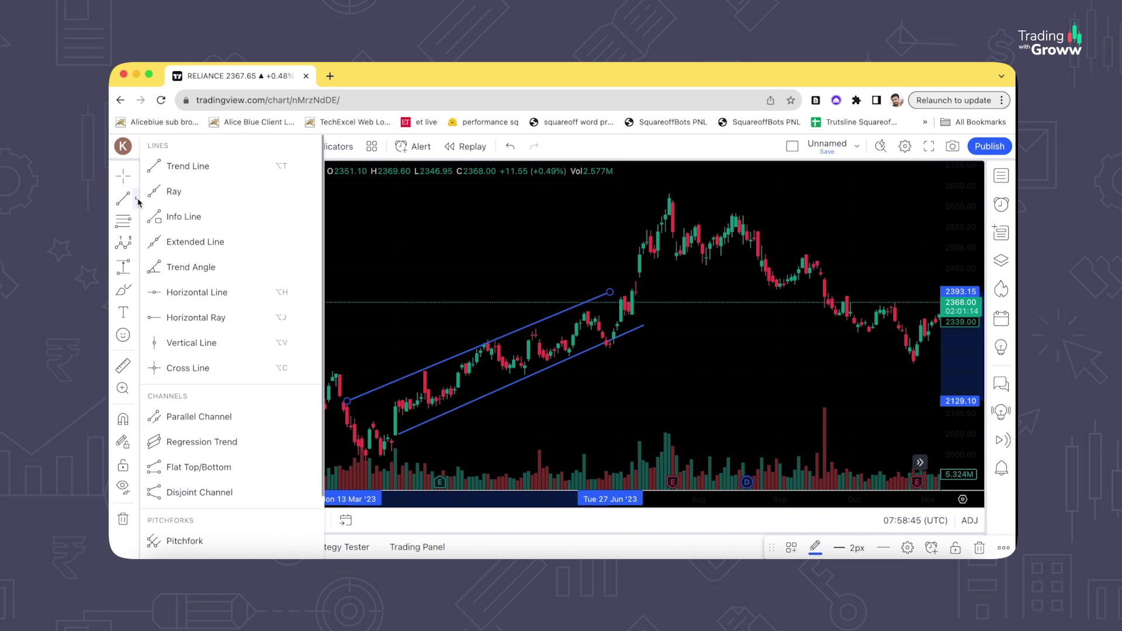
left_click(218, 292)
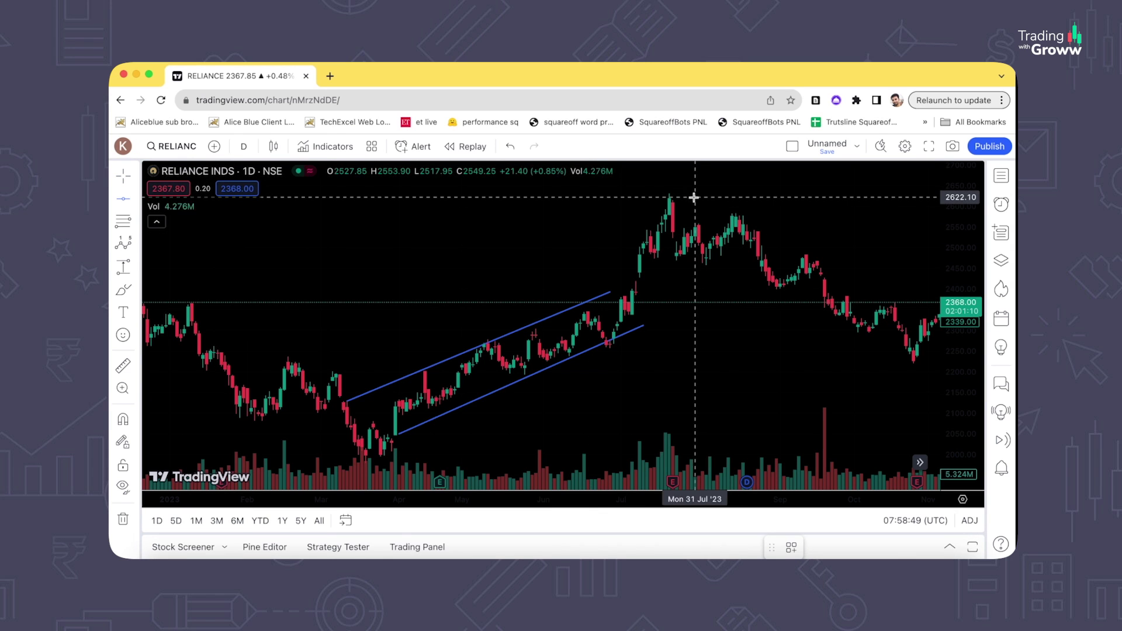
left_click(662, 194)
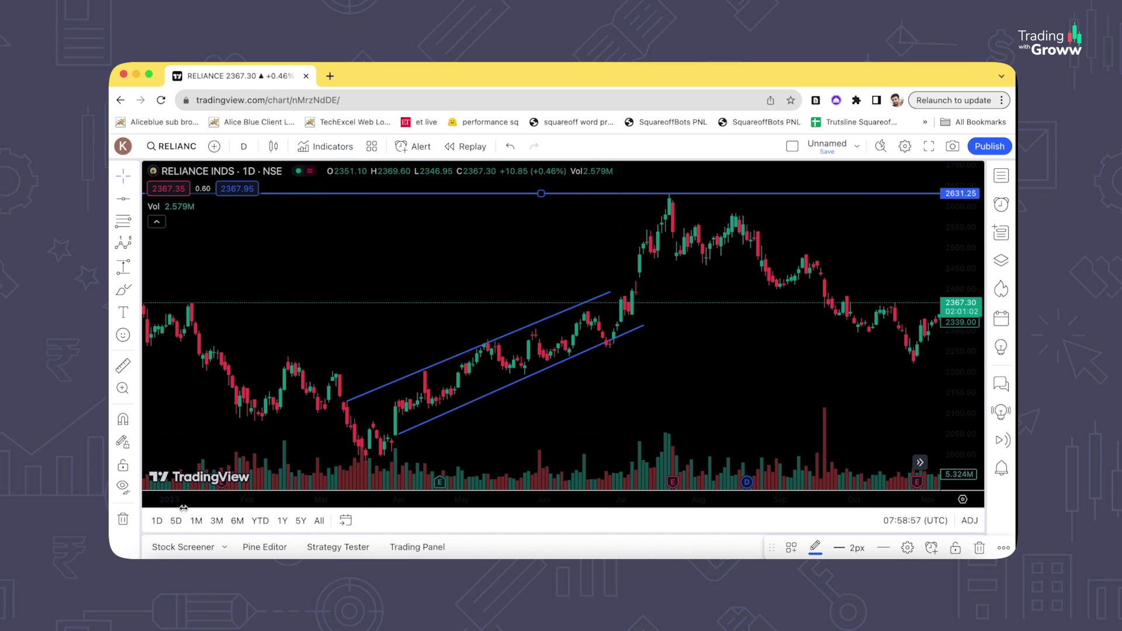
left_click(129, 525)
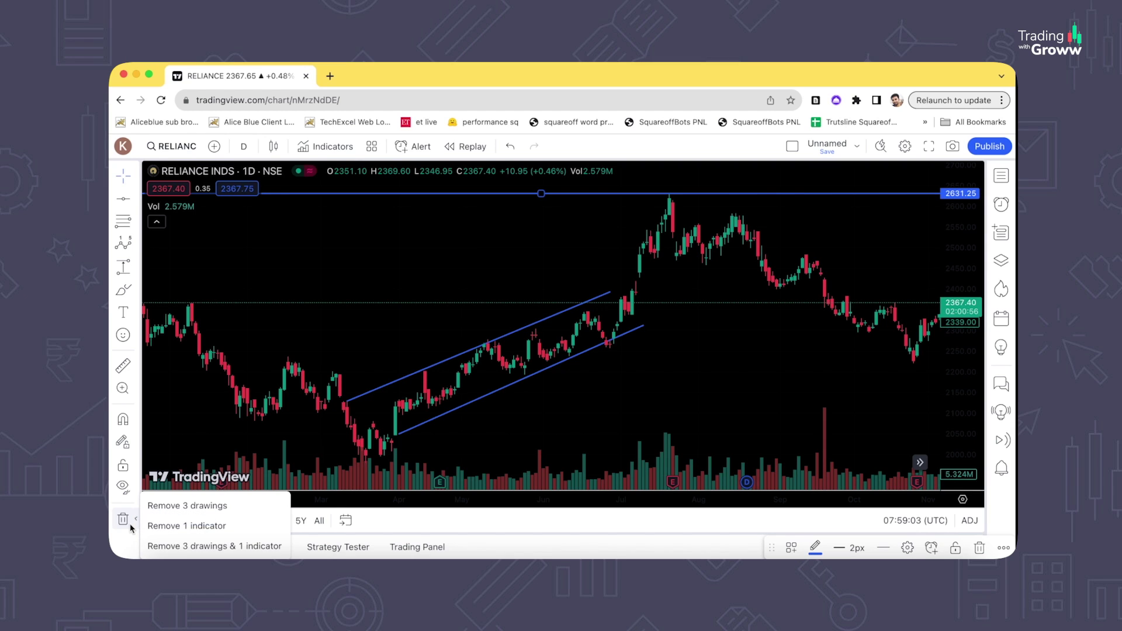
left_click(175, 504)
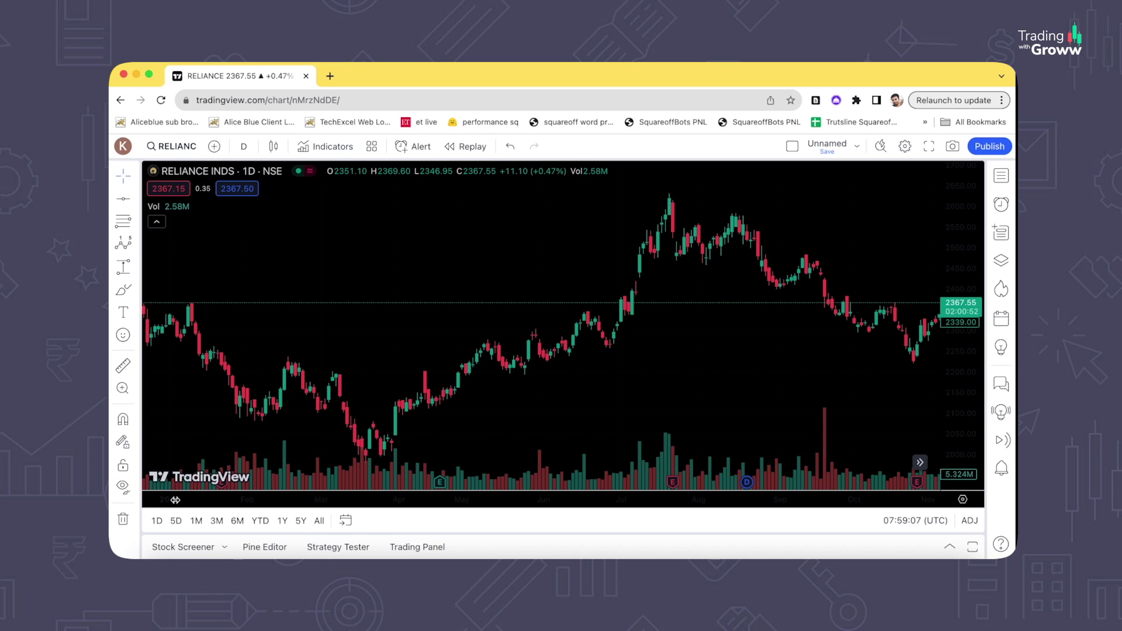
Step: Measure the drop from the July 2023 peak at about 2636 down to about 2459 on 1 Aug '23 with Price Range
left_click(138, 268)
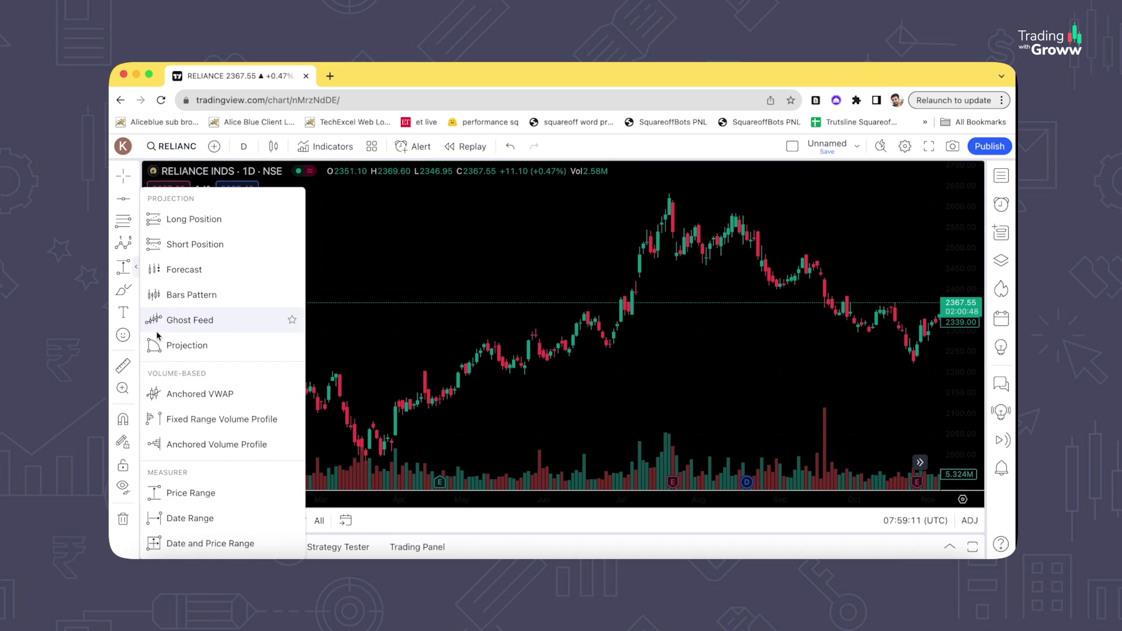
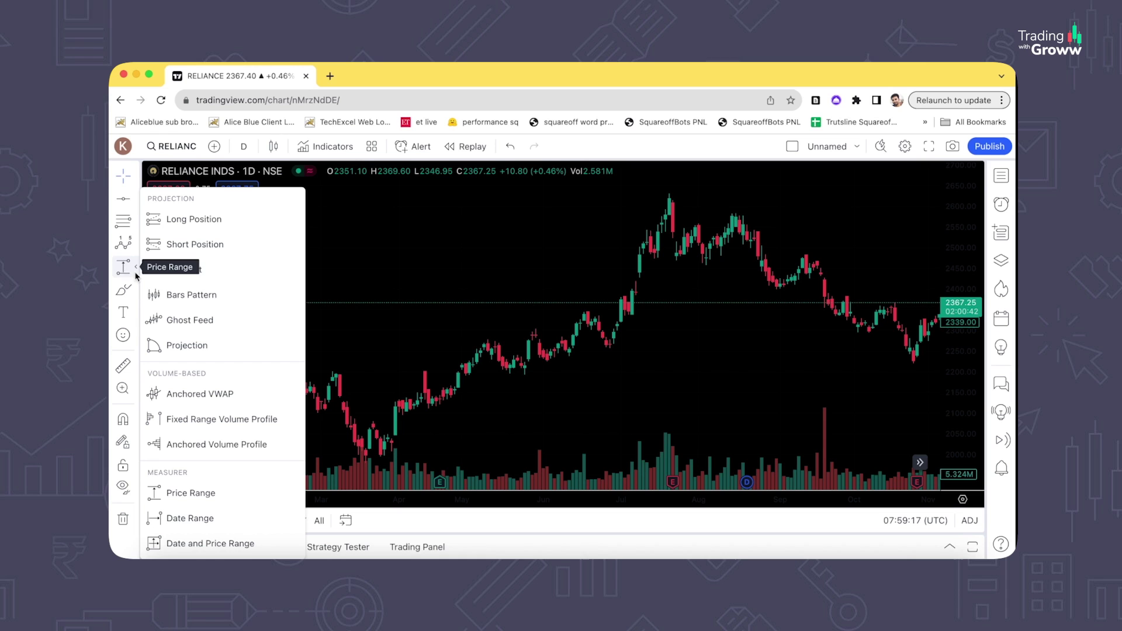
left_click(191, 493)
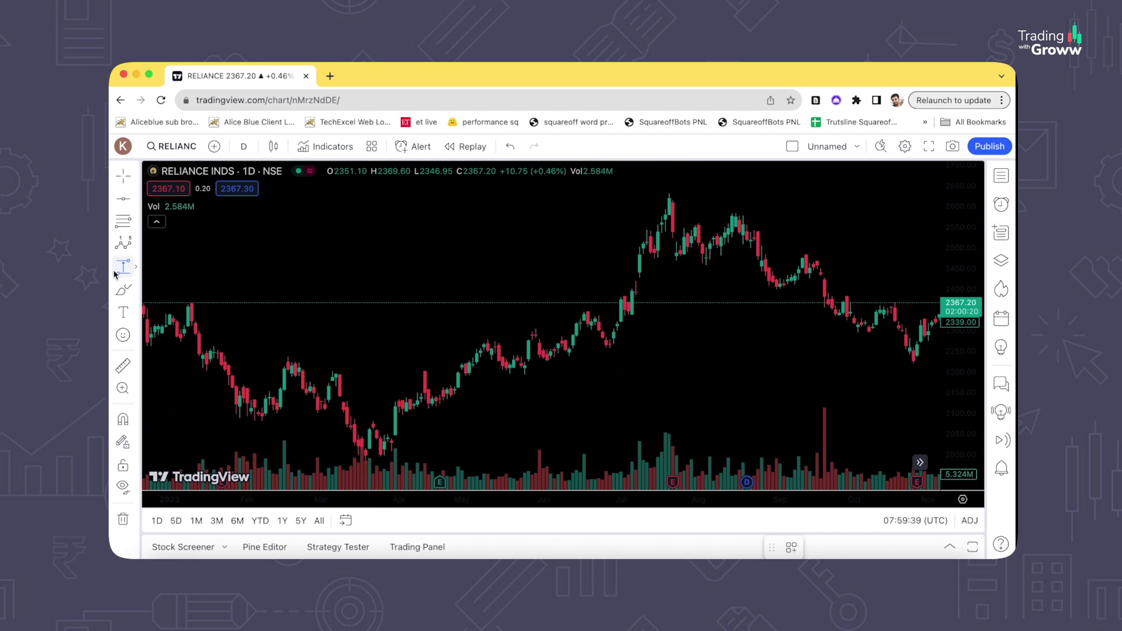
left_click(136, 271)
left_click(225, 491)
left_click(665, 190)
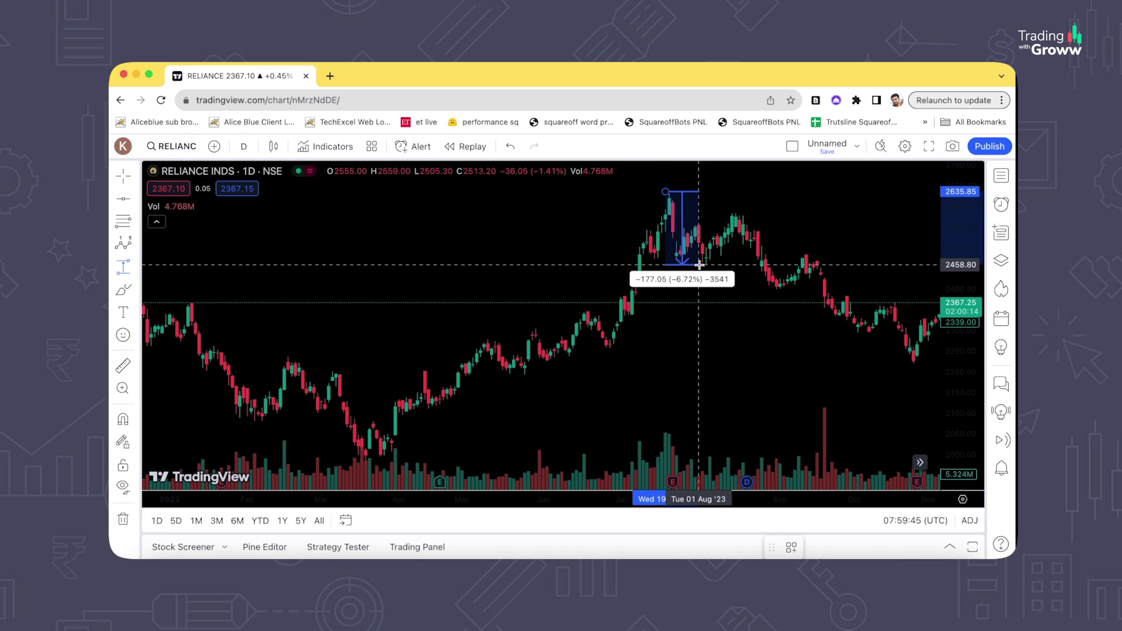
left_click(700, 265)
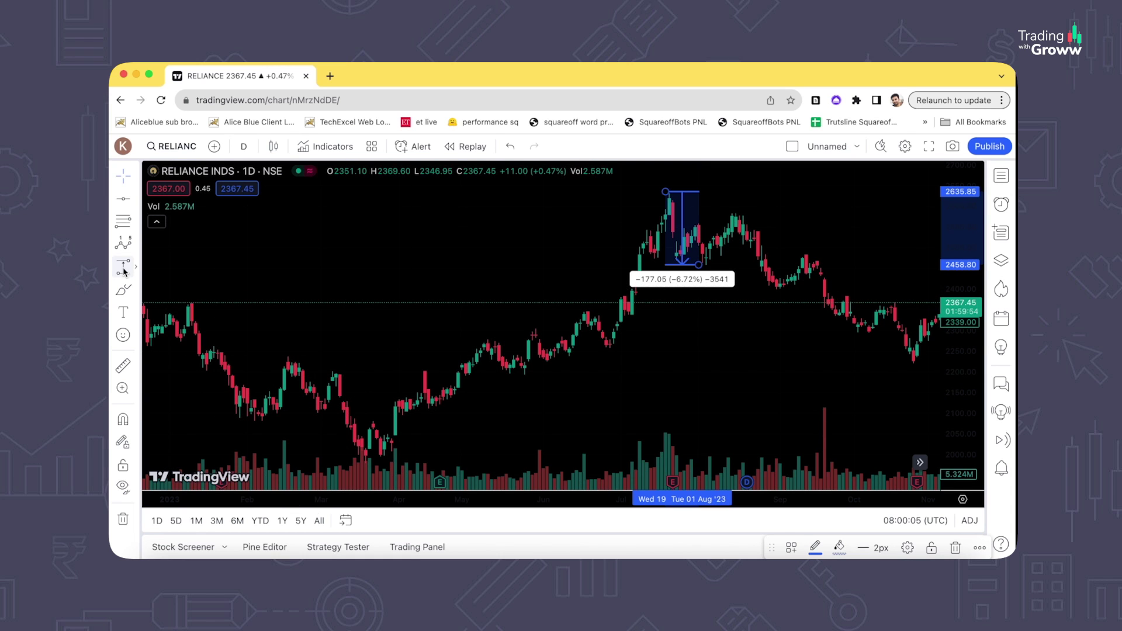
Step: Measure the price rise from about 2045 on 3 Apr '23 with a second Price Range
left_click(123, 267)
left_click(398, 436)
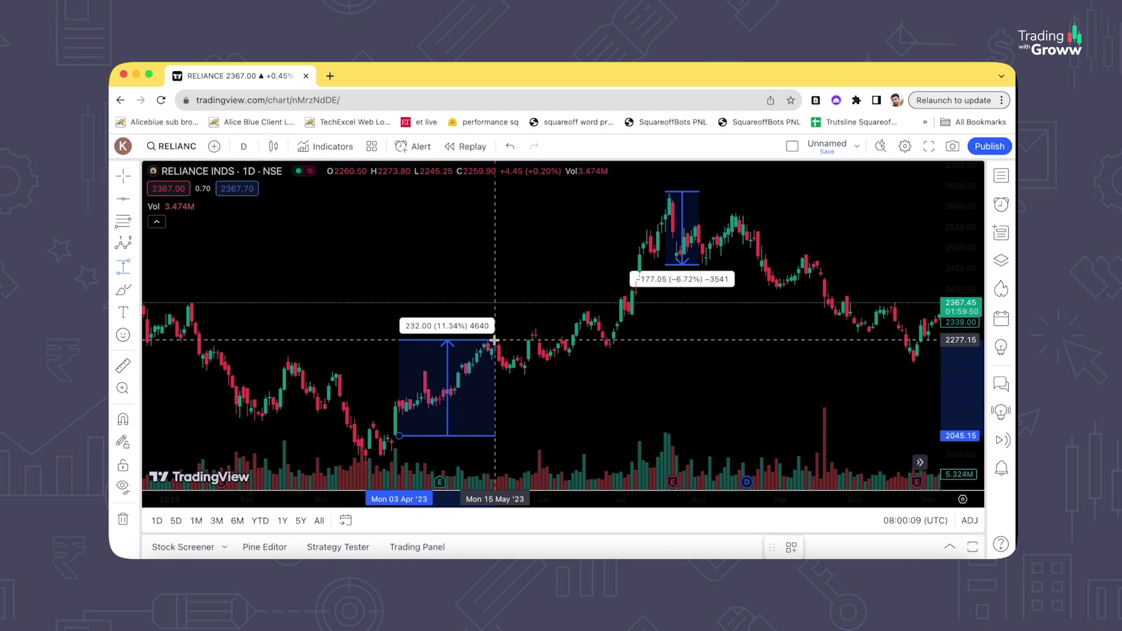
left_click(576, 338)
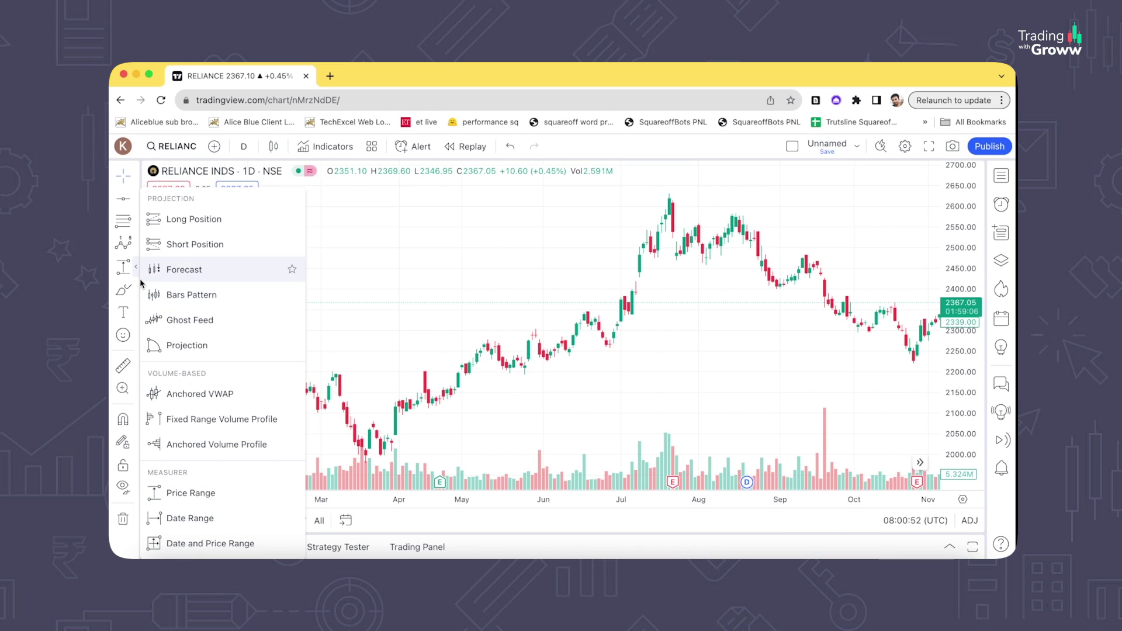
Step: Measure the duration of the rally from 31 Mar to 20 Jul '23 with Date Range, and remove the measurement from the chart
left_click(203, 520)
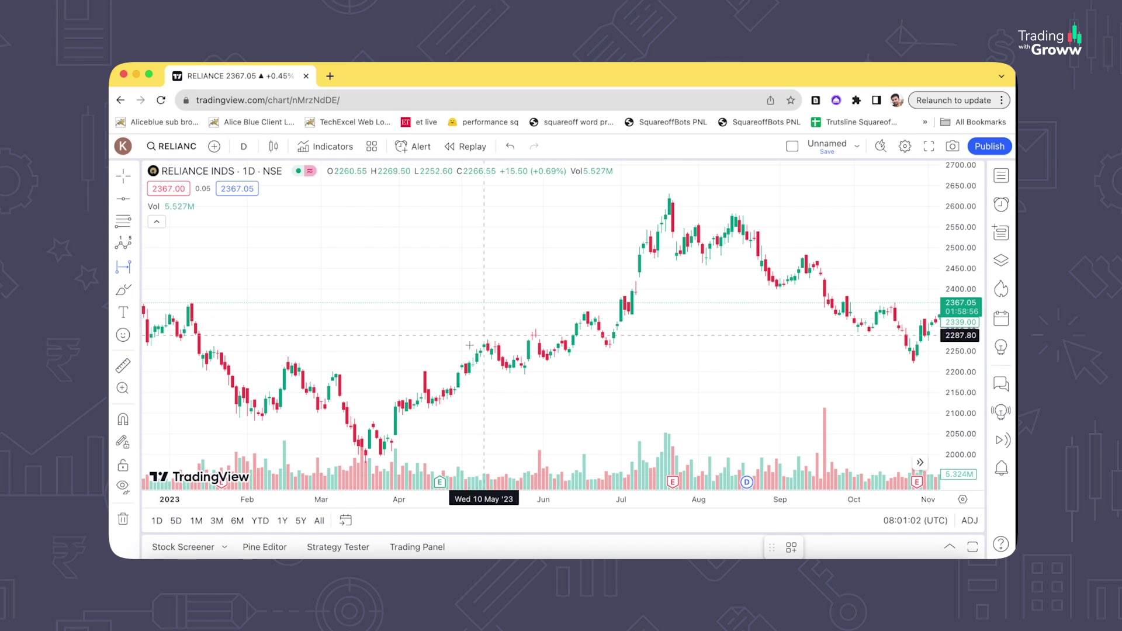
left_click(395, 397)
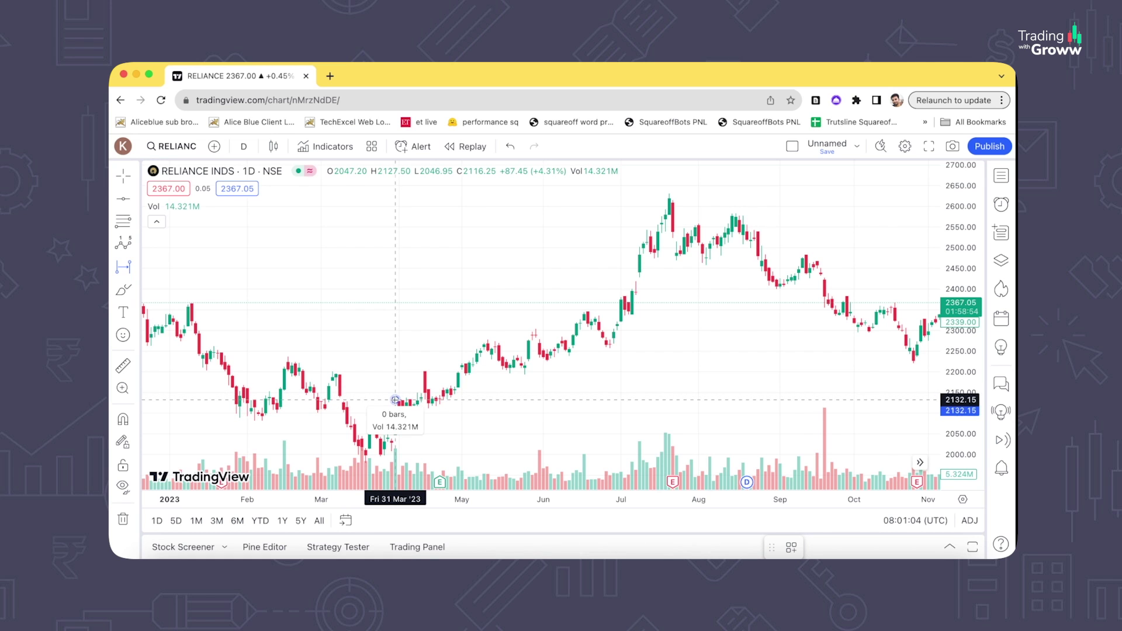
left_click(669, 182)
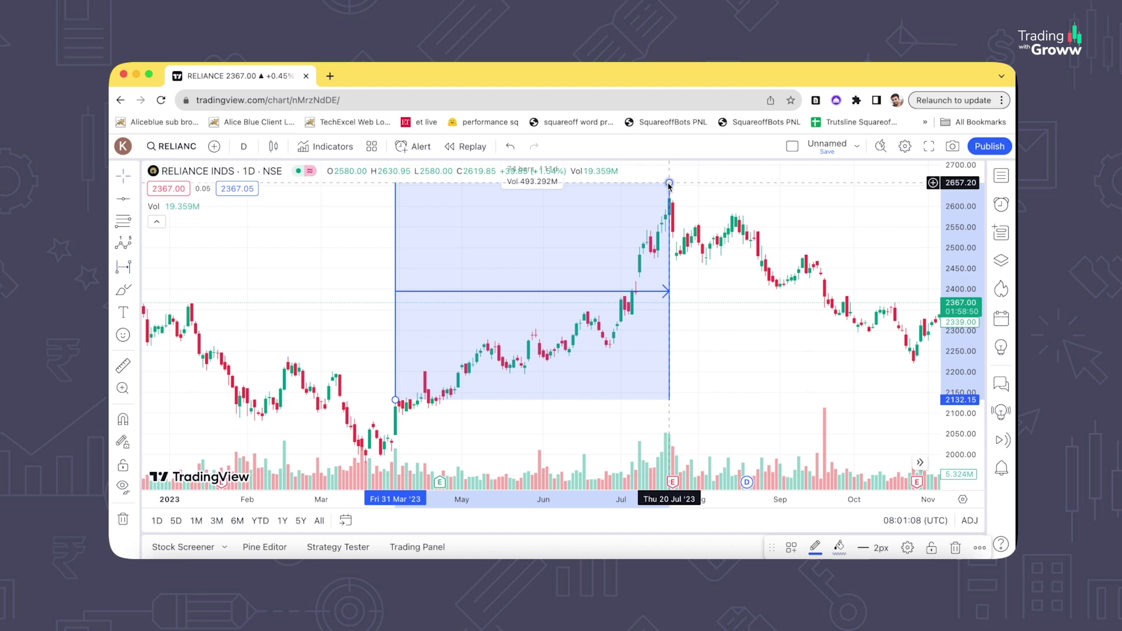
scroll(655, 332, "up", 2)
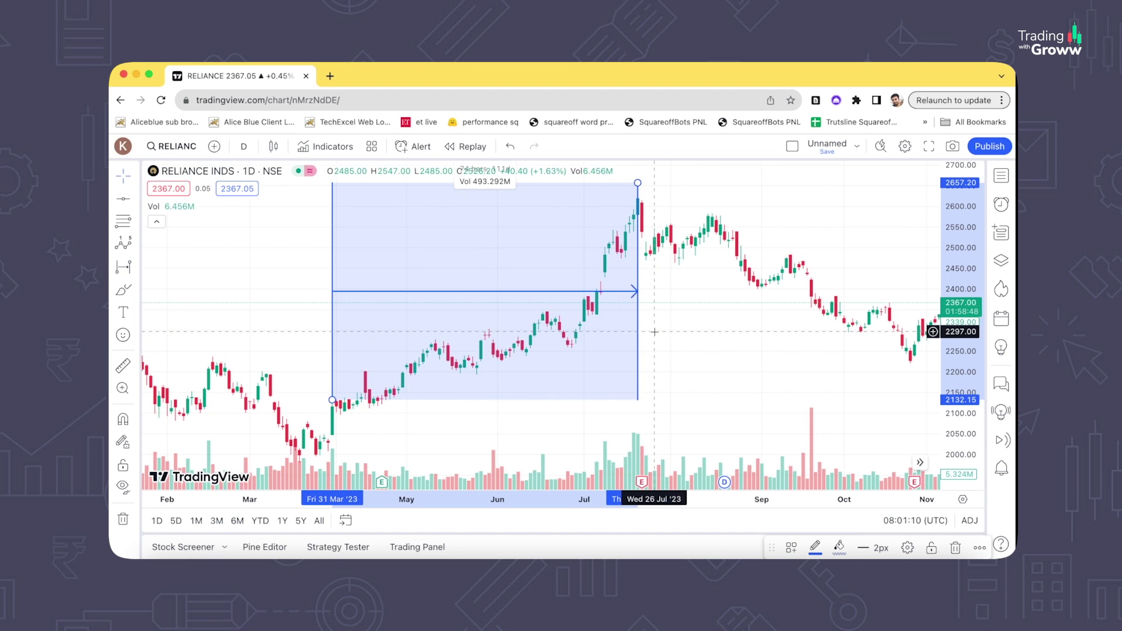
scroll(655, 331, "left", 5)
scroll(655, 331, "down", 2)
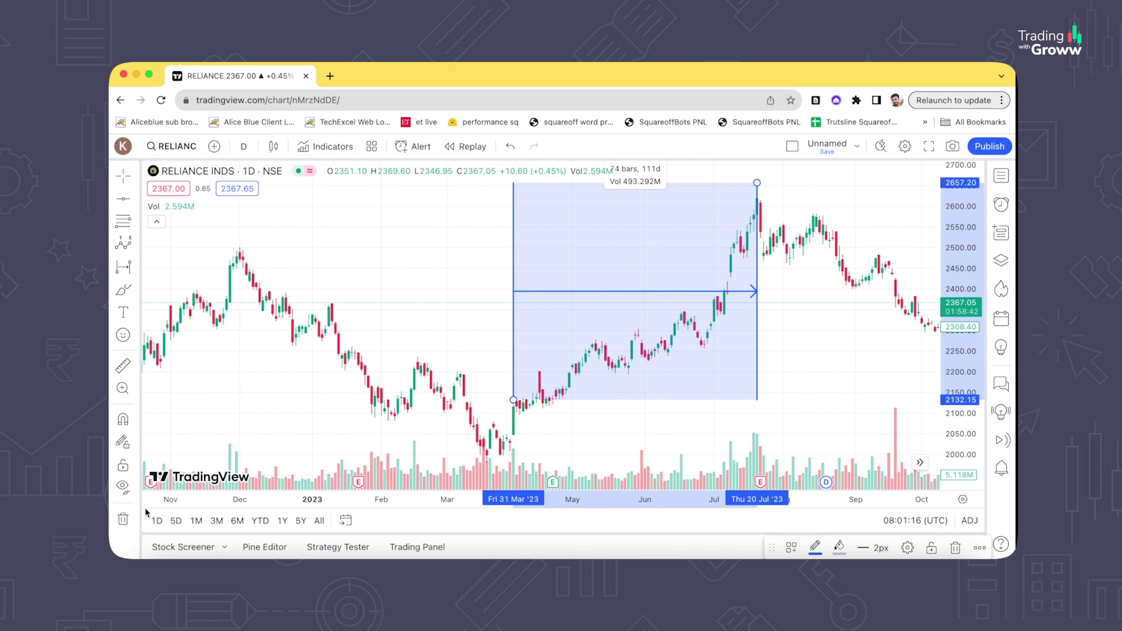
left_click(122, 518)
left_click(177, 506)
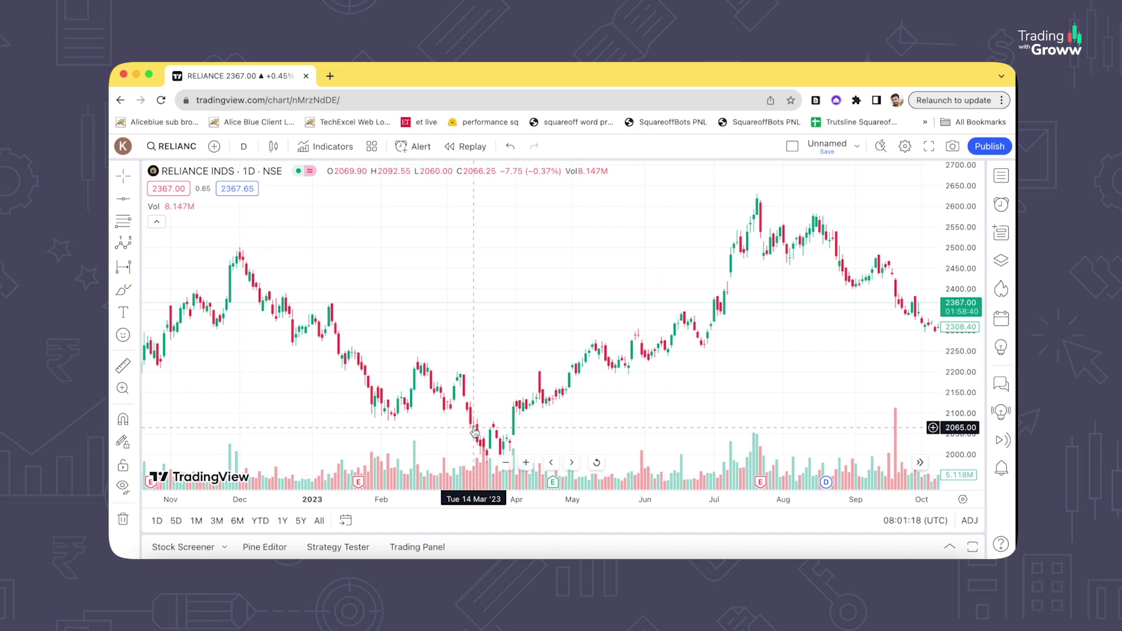
Step: Measure the duration of the decline from the 20 Jul '23 peak to the 26 Oct '23 low with Date Range
scroll(474, 418, "right", 5)
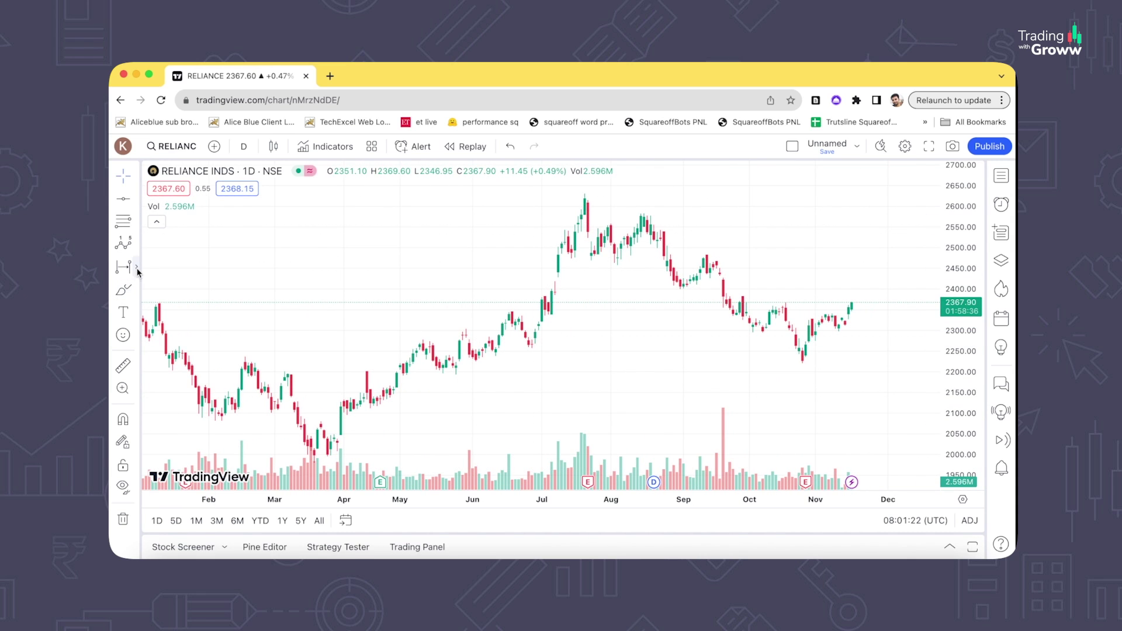
left_click(135, 266)
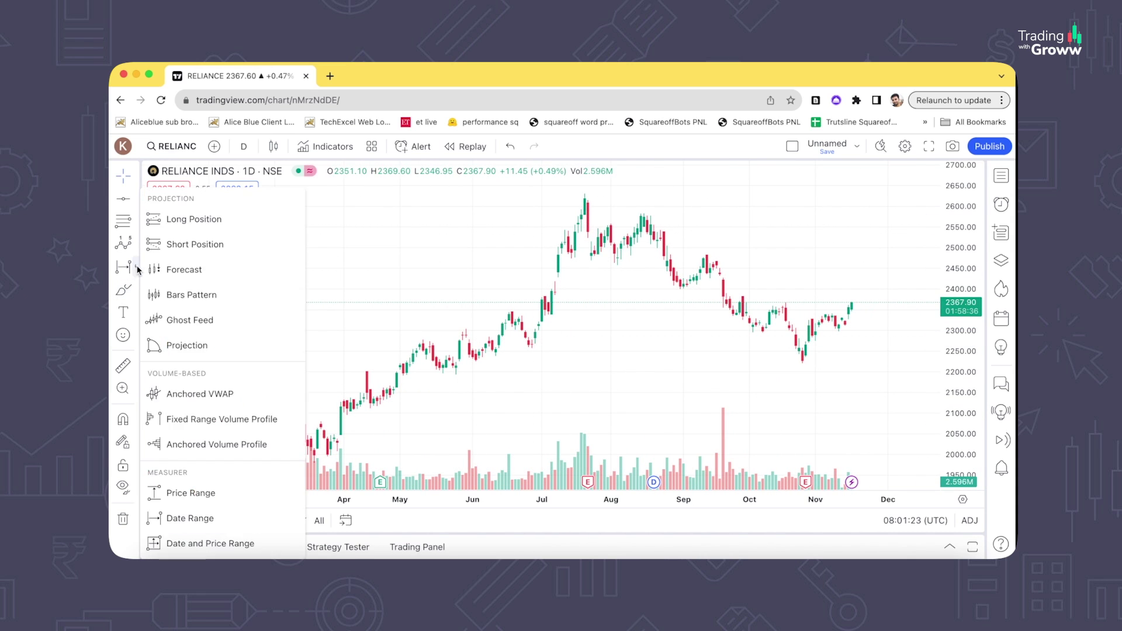
left_click(225, 518)
left_click(584, 198)
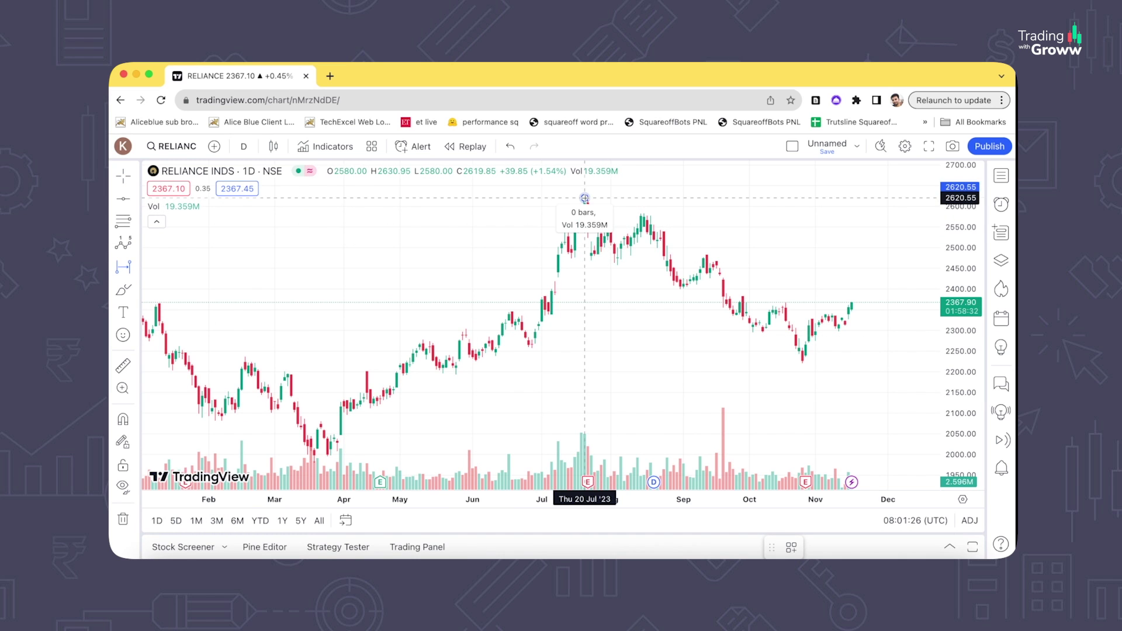
left_click(803, 392)
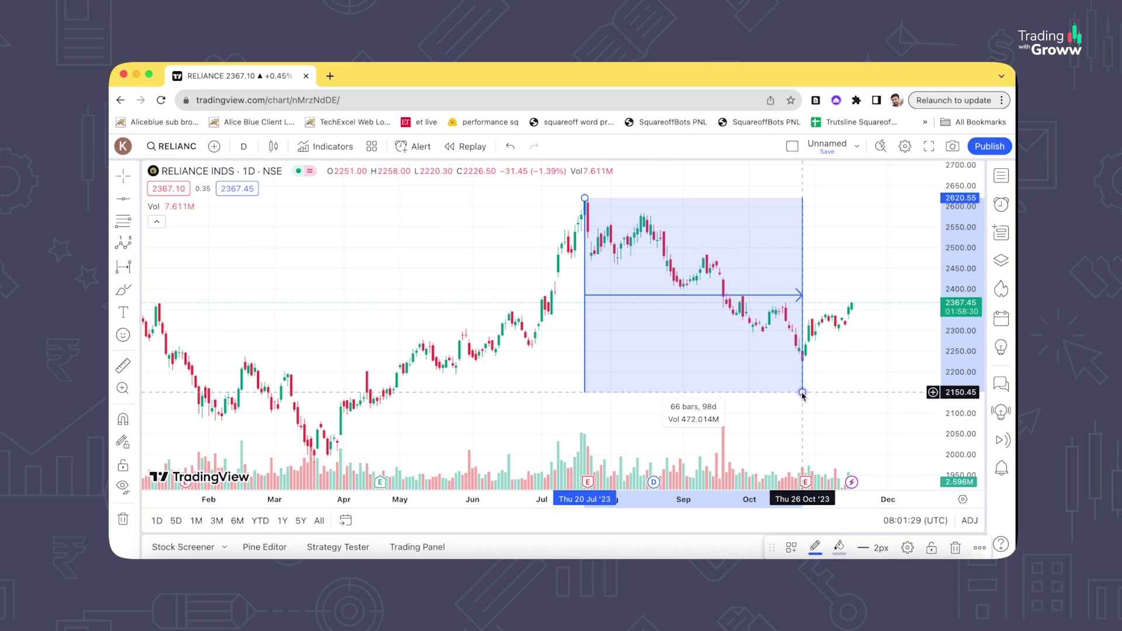
left_click(729, 414)
Step: Draw a horizontal line at about 2365.80 near the 18 Oct '23 high with the magnet off
left_click(123, 420)
left_click(122, 199)
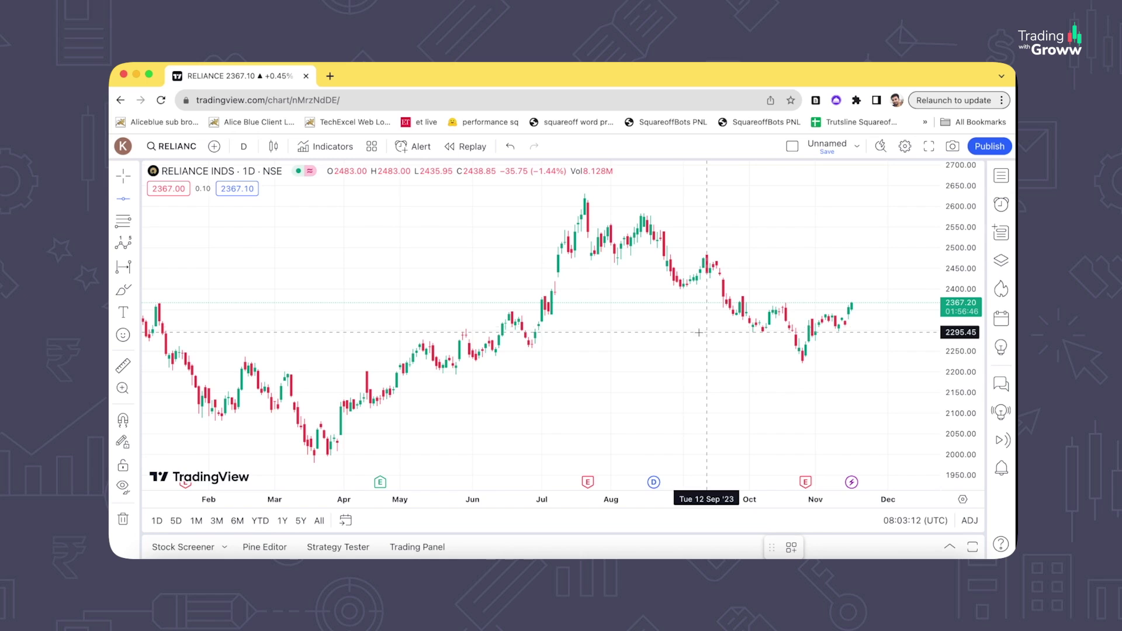
left_click(135, 201)
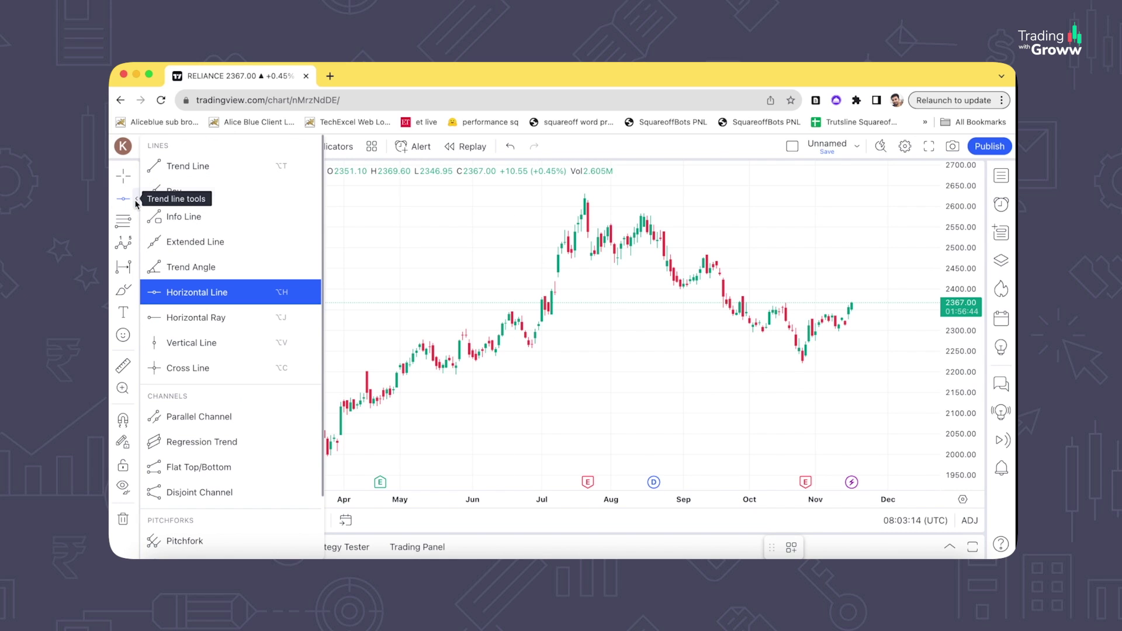
left_click(214, 299)
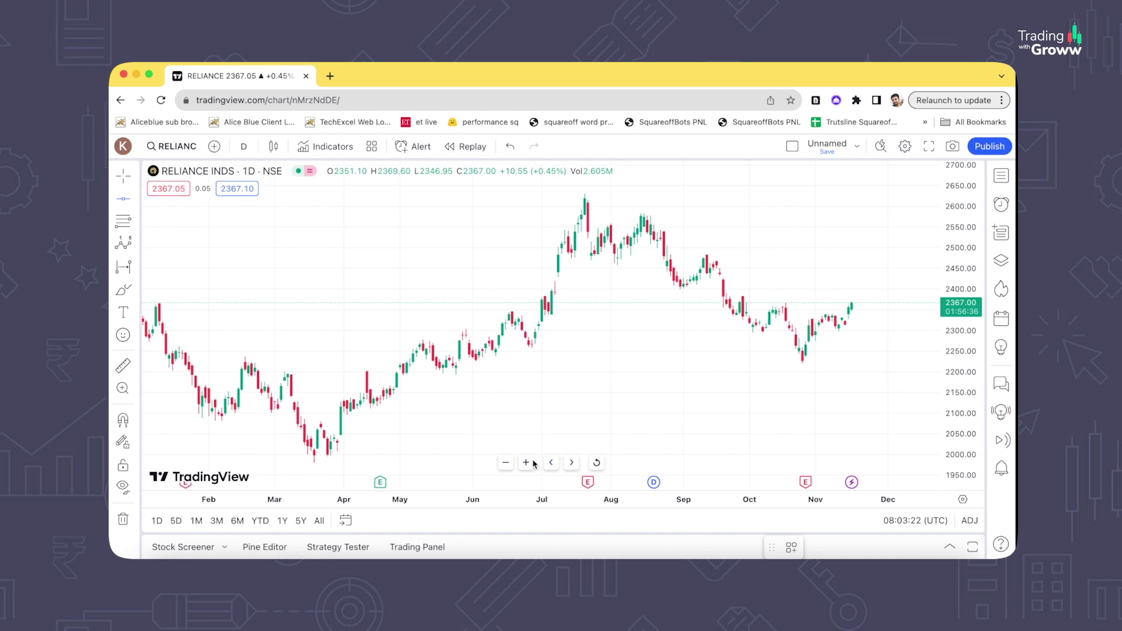
left_click(527, 463)
left_click(528, 464)
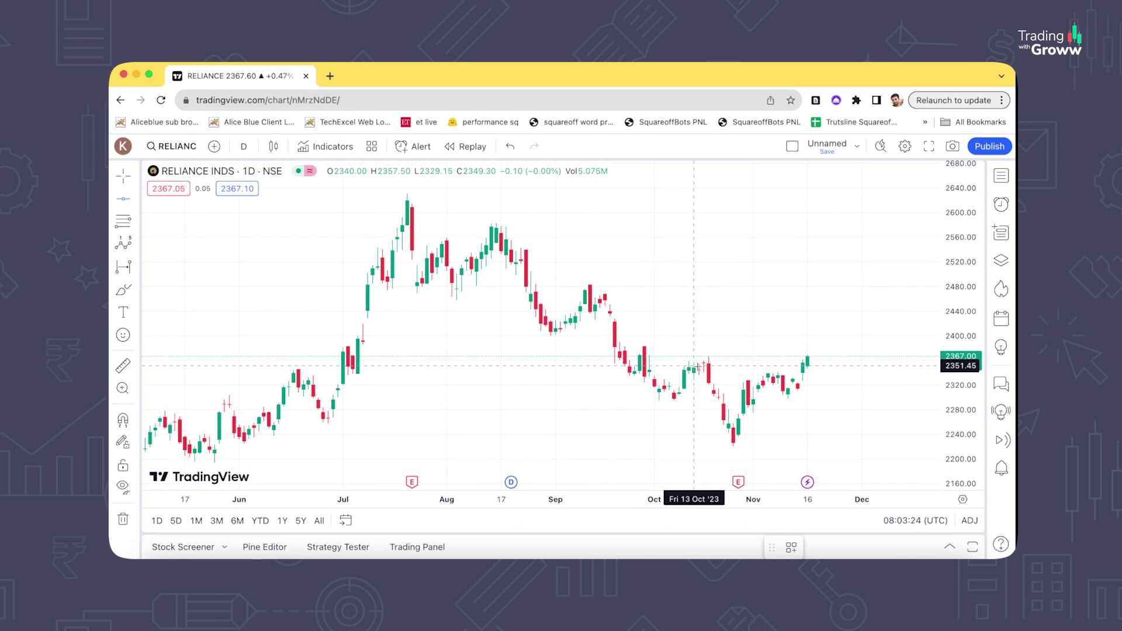
left_click(710, 357)
left_click(711, 363)
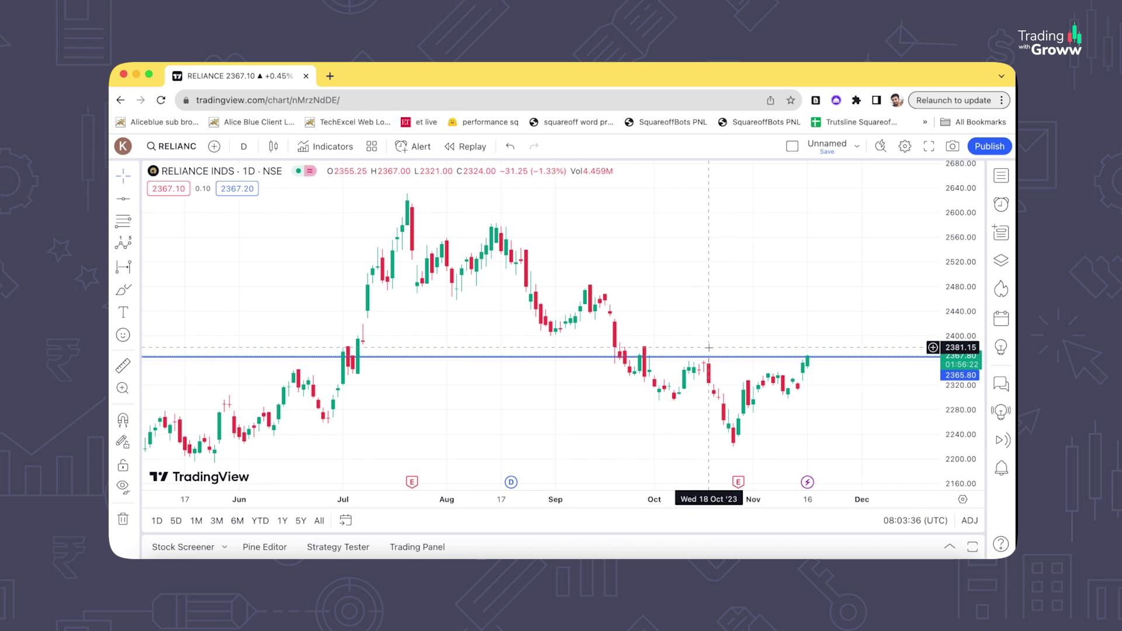
Step: Add two more horizontal lines at about 2347 and 2379 near the mid-October highs, and remove all drawings from the chart
left_click(120, 199)
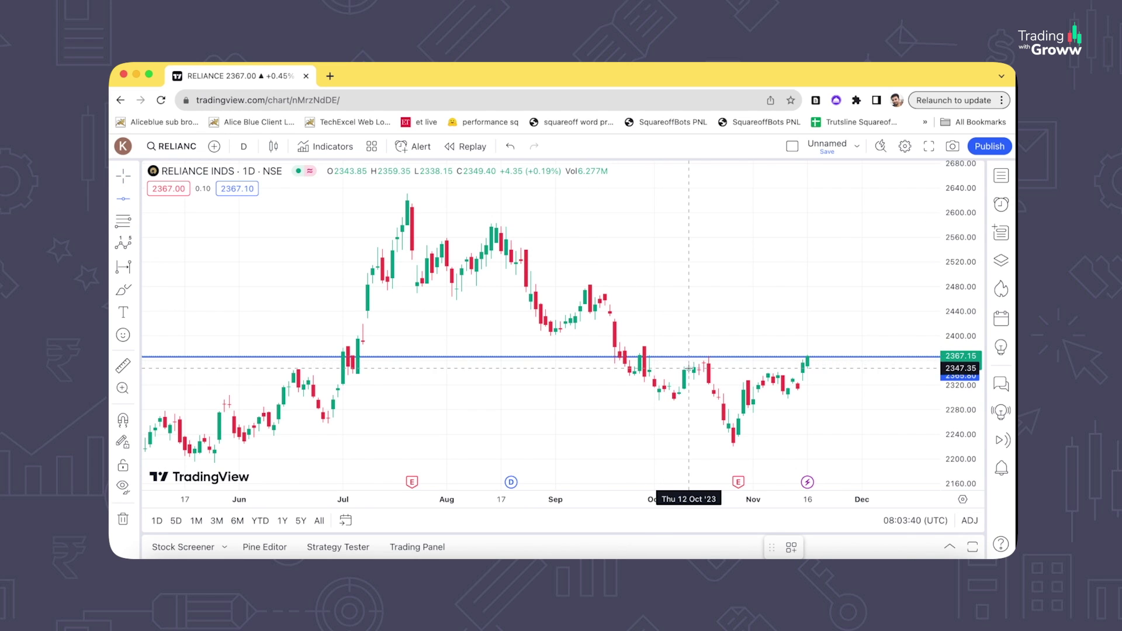
left_click(689, 369)
left_click(123, 199)
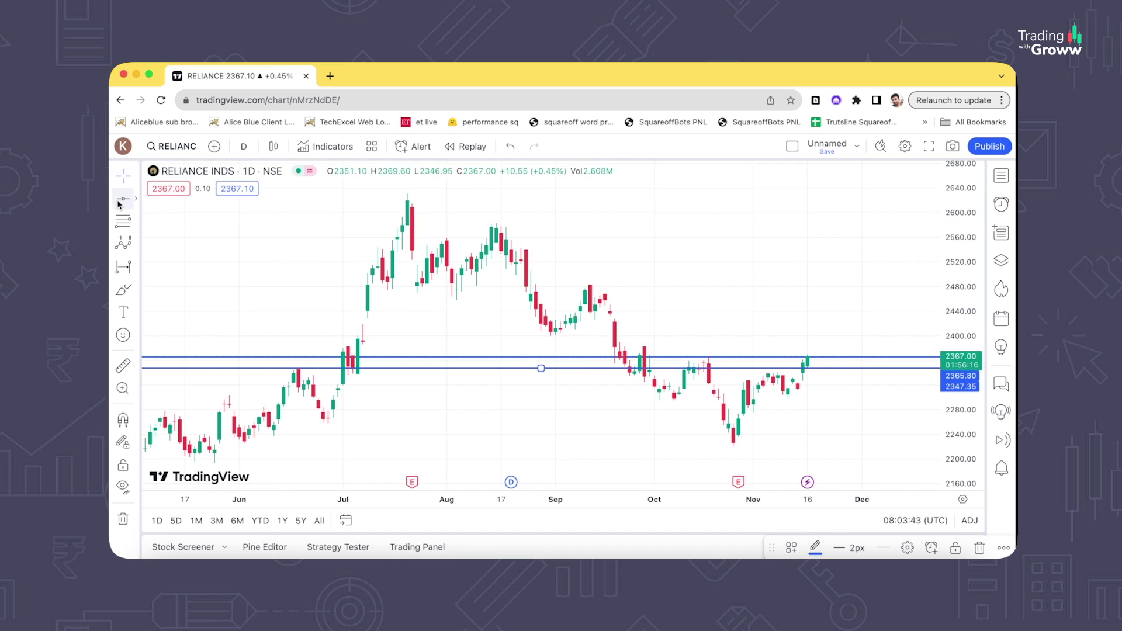
left_click(696, 349)
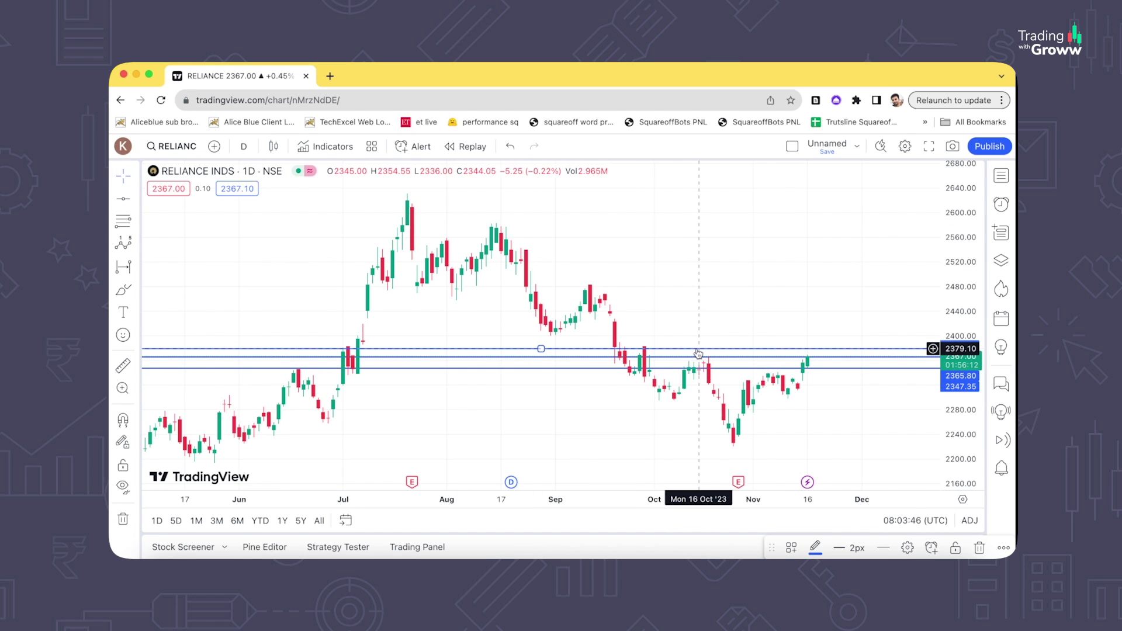
left_click(134, 523)
left_click(187, 505)
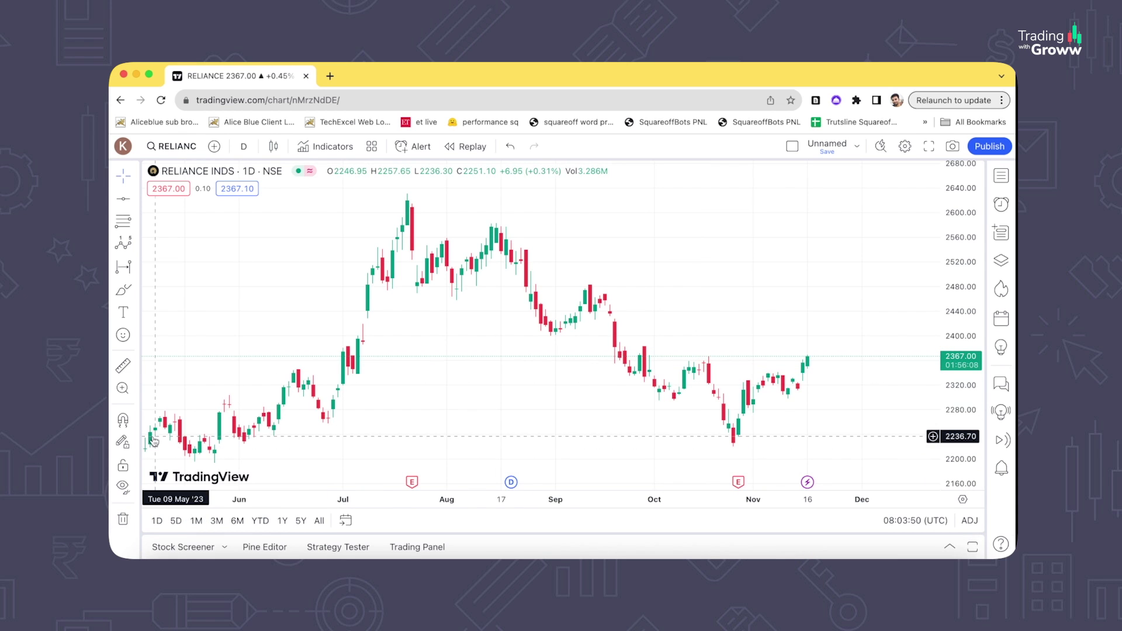
Step: Turn on Strong Magnet and draw a horizontal line snapped to the 18 Oct '23 high at 2367.00
left_click(135, 420)
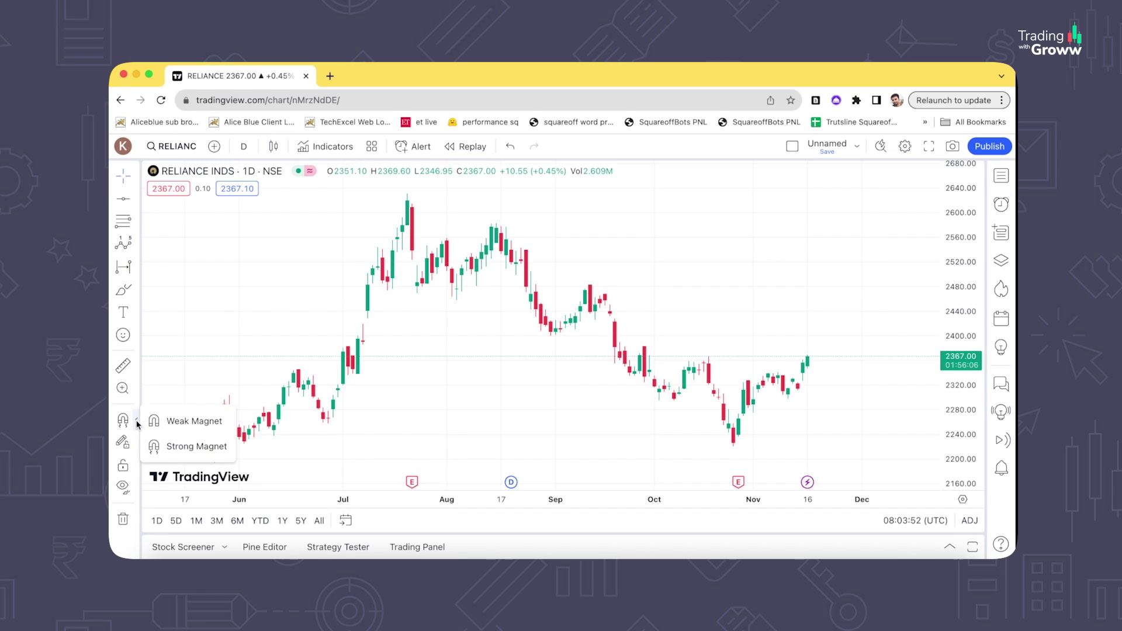
left_click(184, 447)
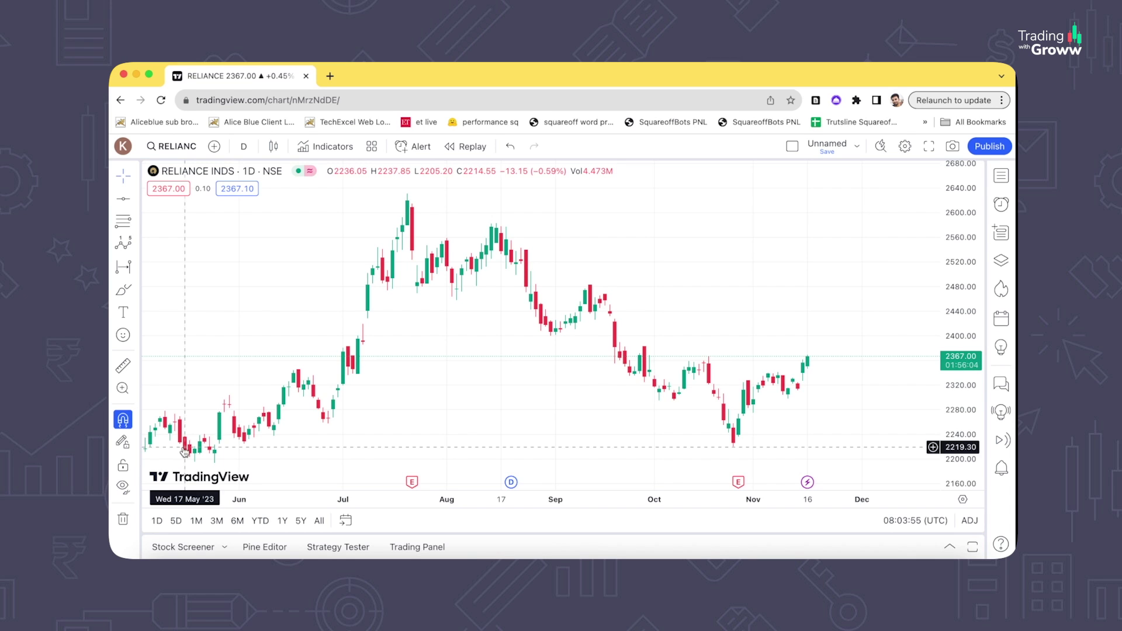
left_click(123, 206)
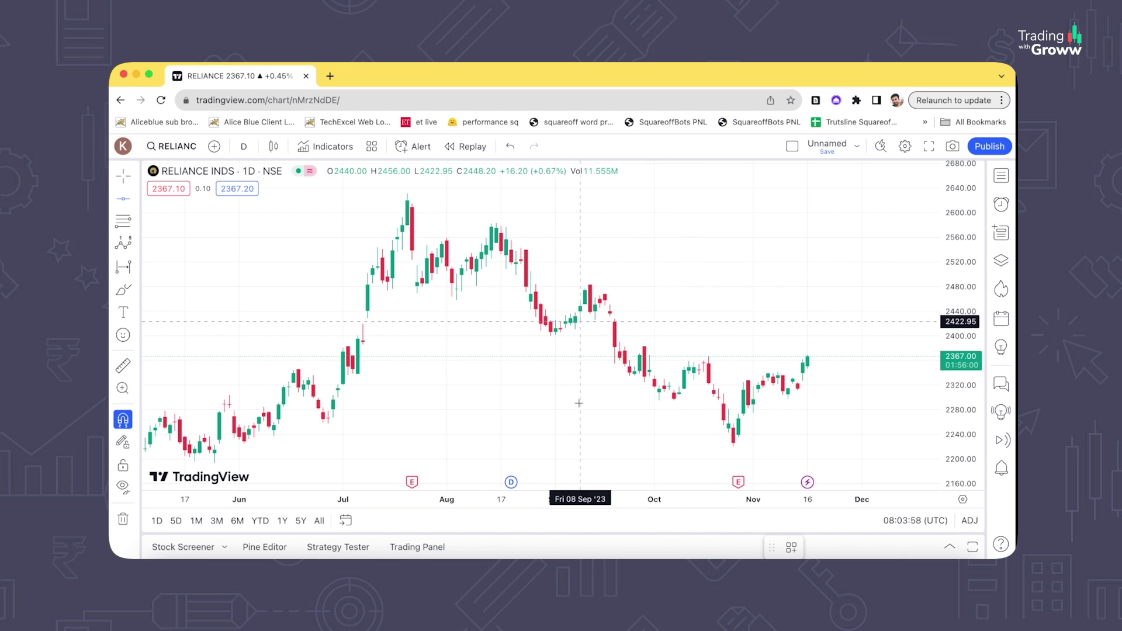
left_click(707, 356)
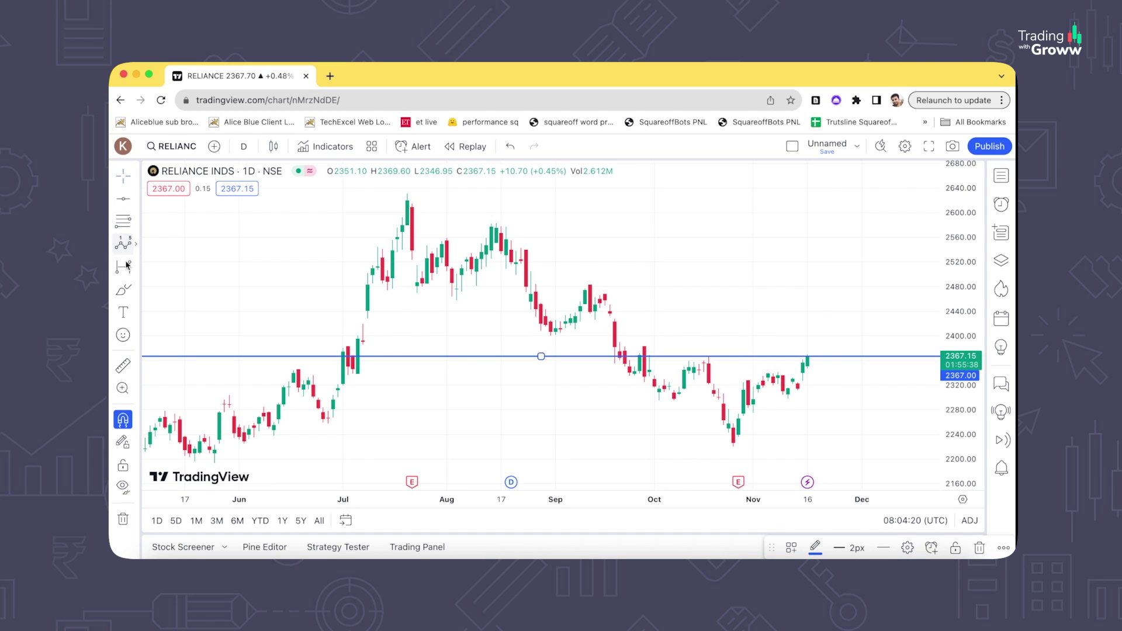
Step: Delete the horizontal line and switch the chart interval to 5 minutes
left_click(138, 421)
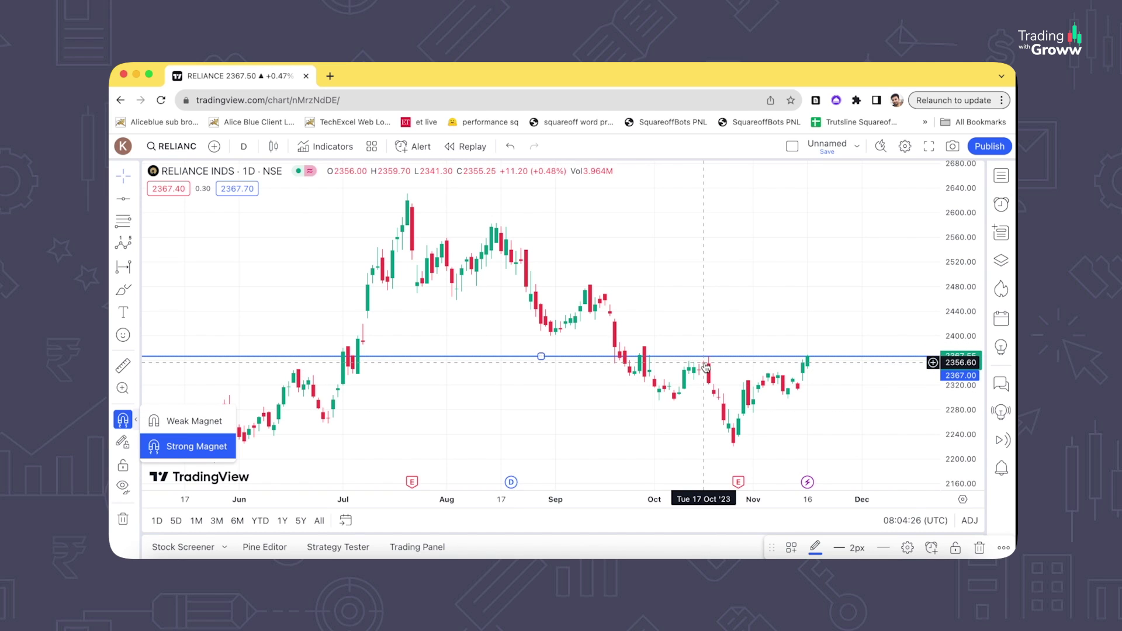
key("Delete")
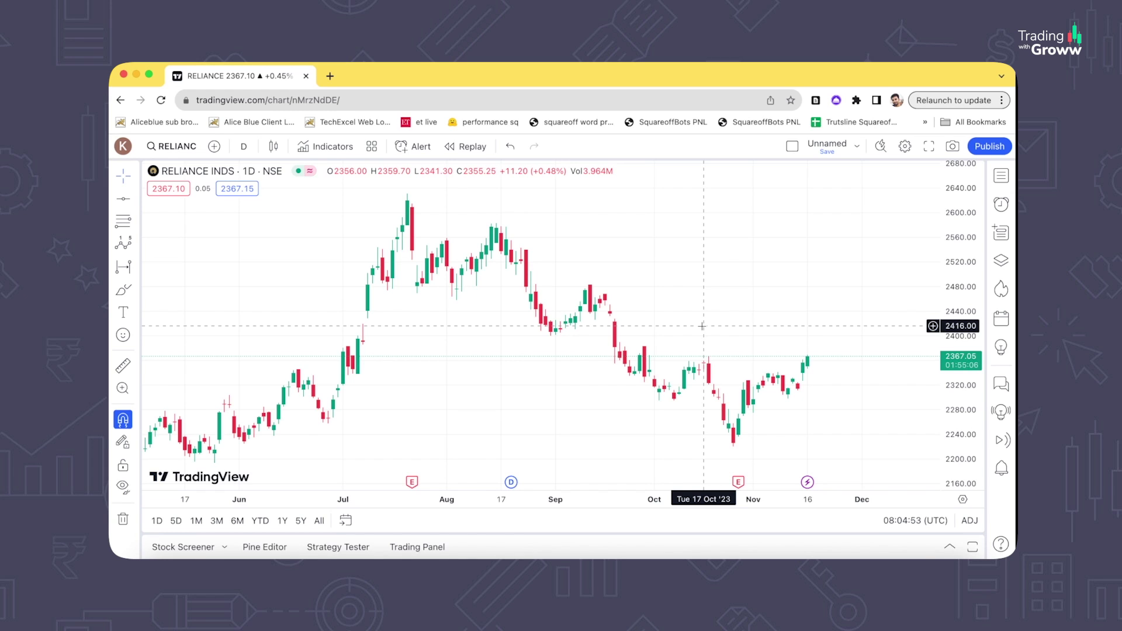
left_click(243, 147)
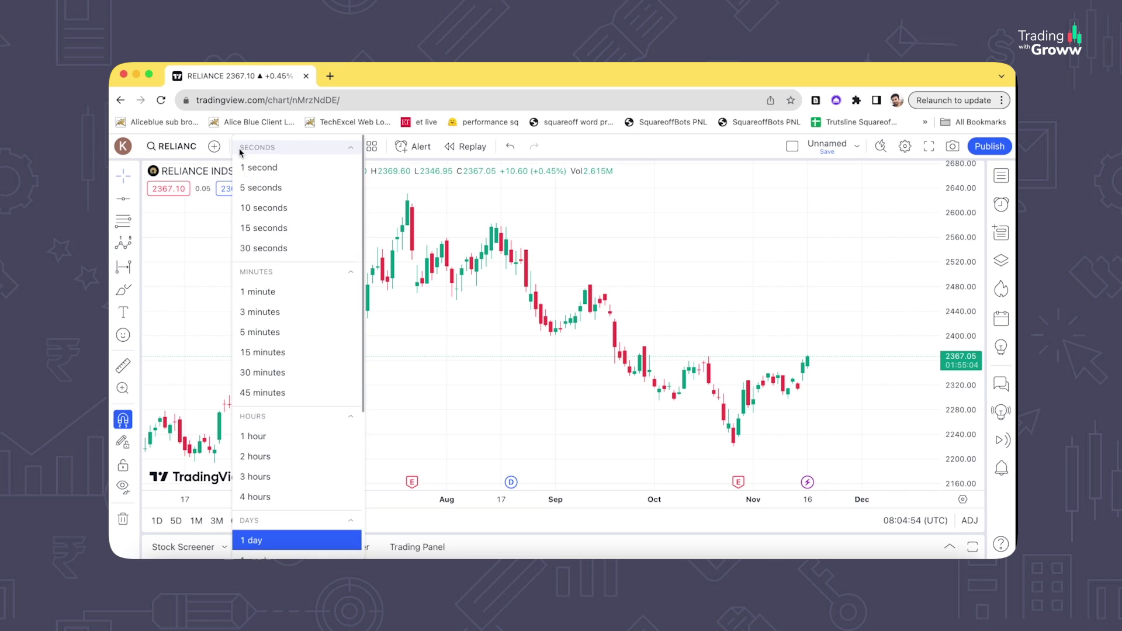
left_click(281, 337)
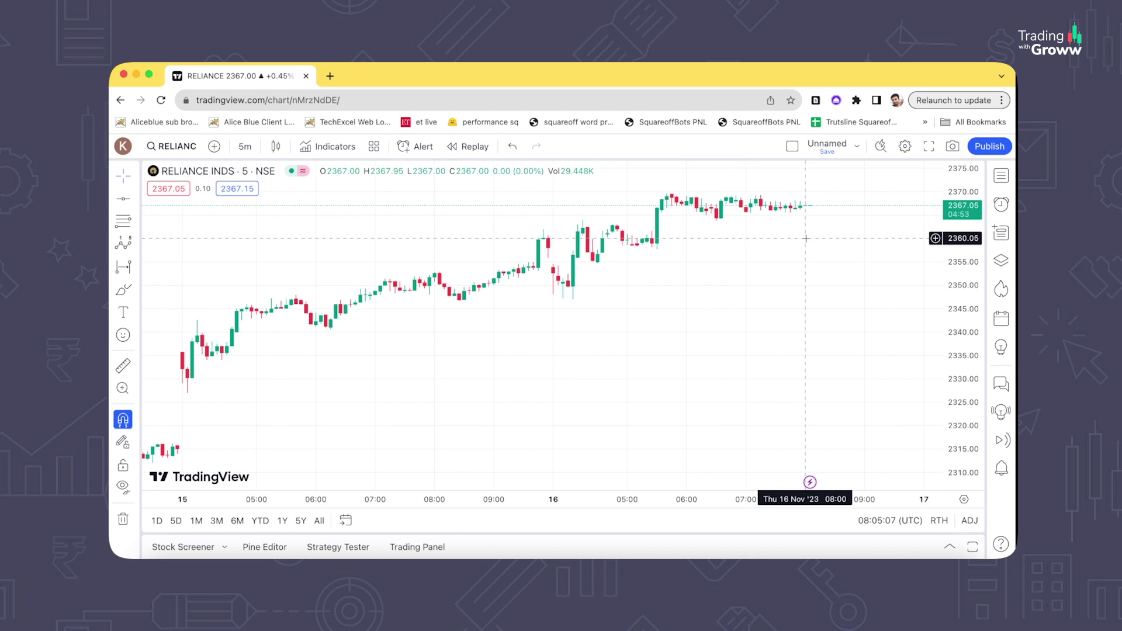
Step: Set up a RELIANCE price alert for Greater Than 2377.20, named "price move alert"
left_click(415, 150)
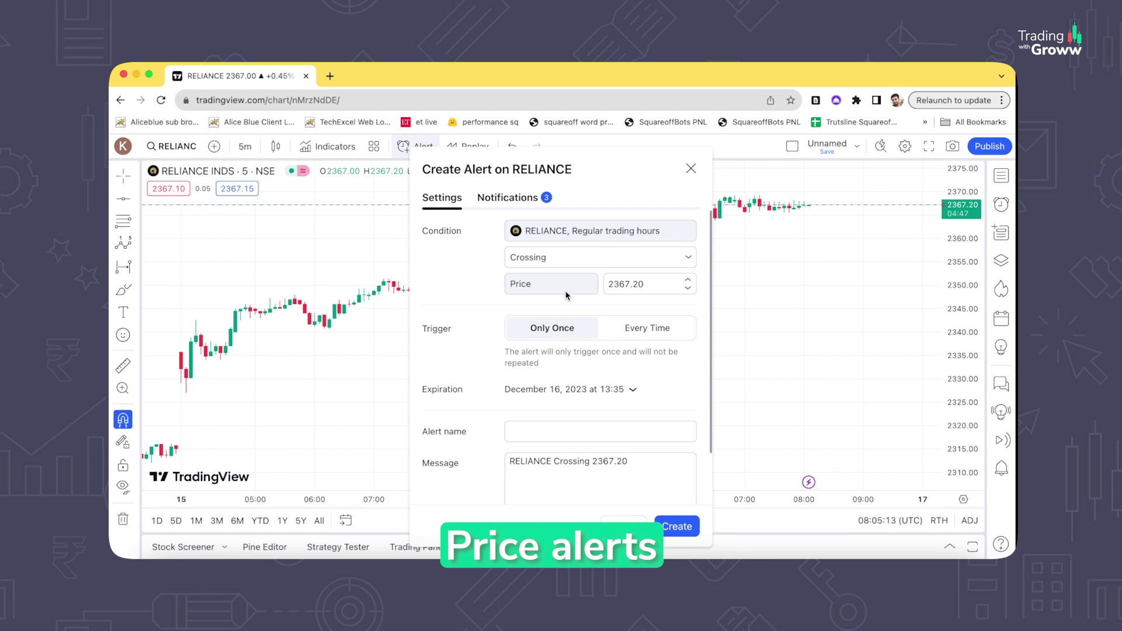
left_click(631, 259)
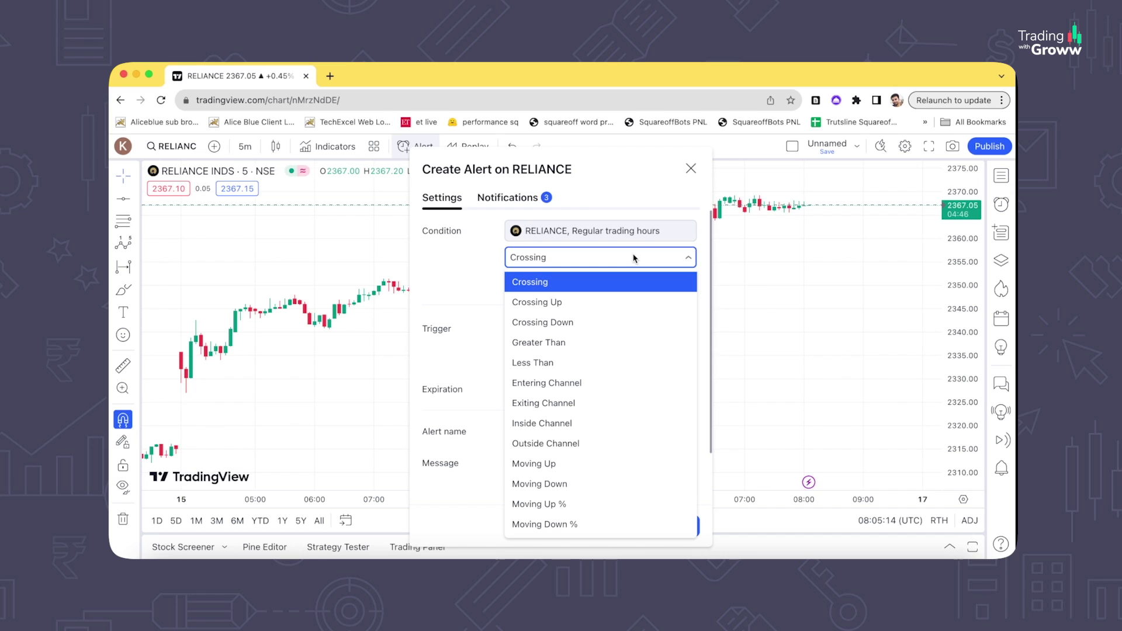
left_click(591, 343)
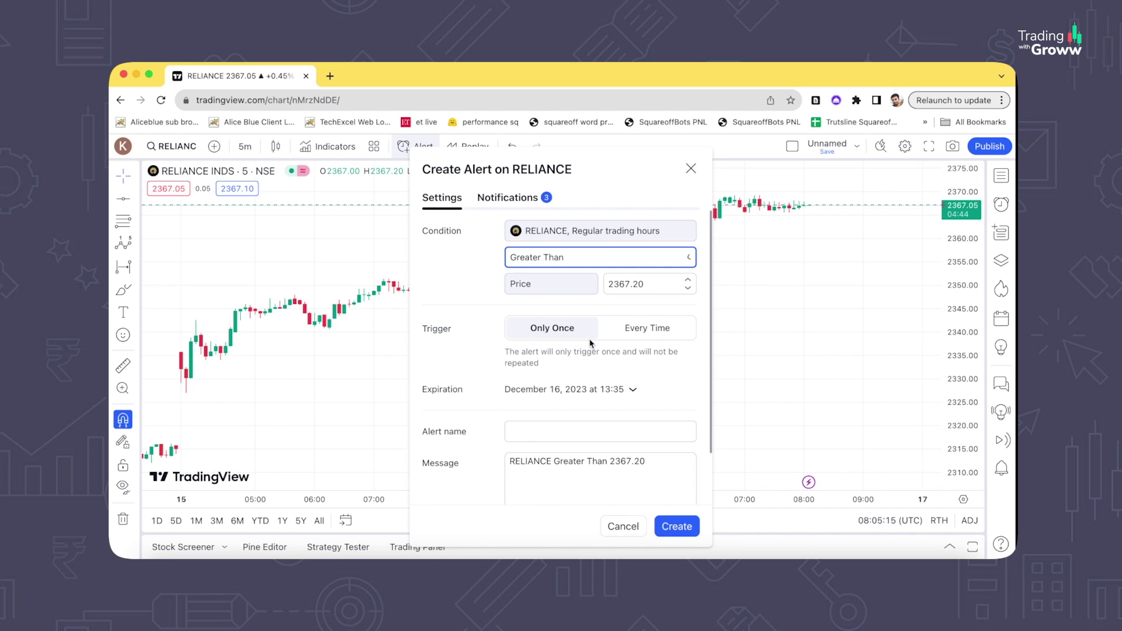
left_click(624, 285)
key("BackSpace")
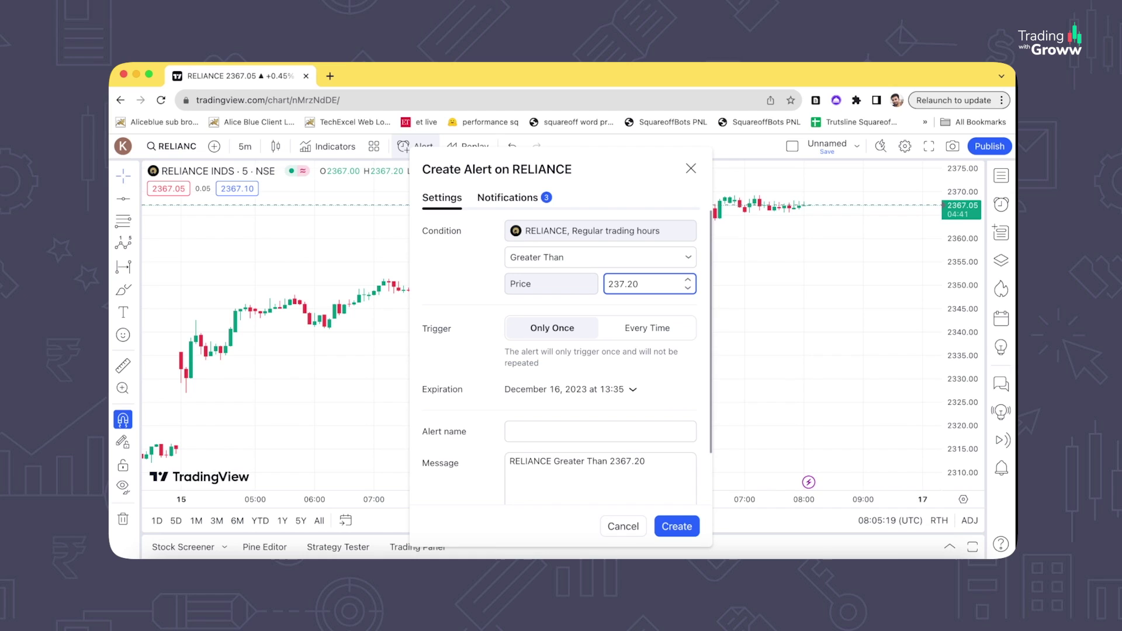
type("7")
left_click(601, 433)
type("price move ")
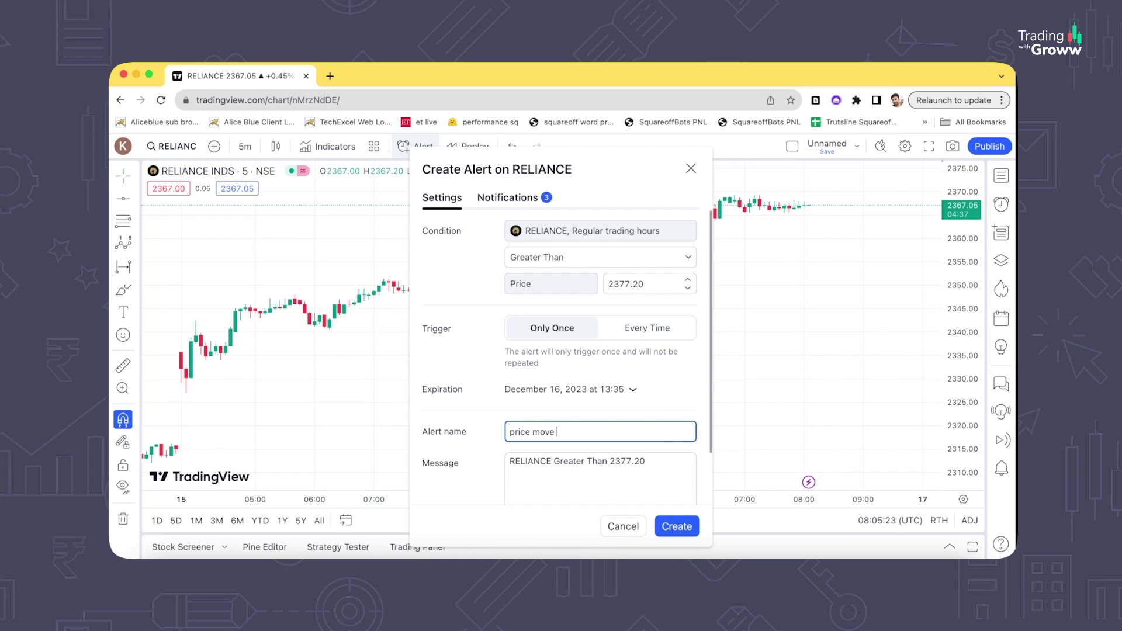
type("alert")
Step: Turn on the email notification for the price alert and create the alert
left_click(519, 198)
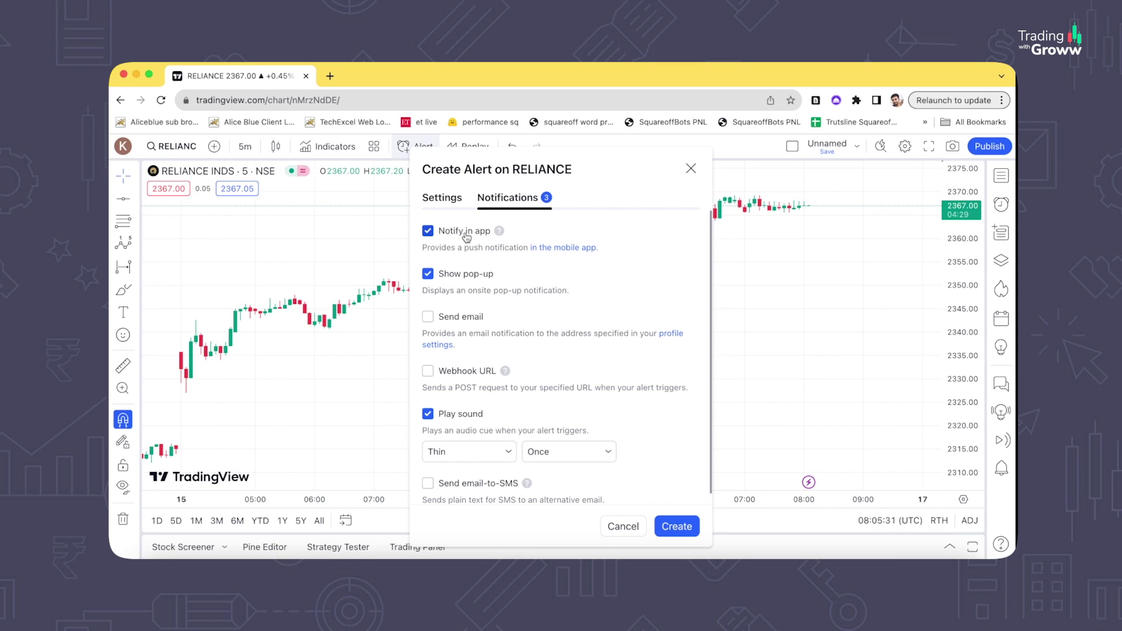
left_click(470, 321)
left_click(677, 526)
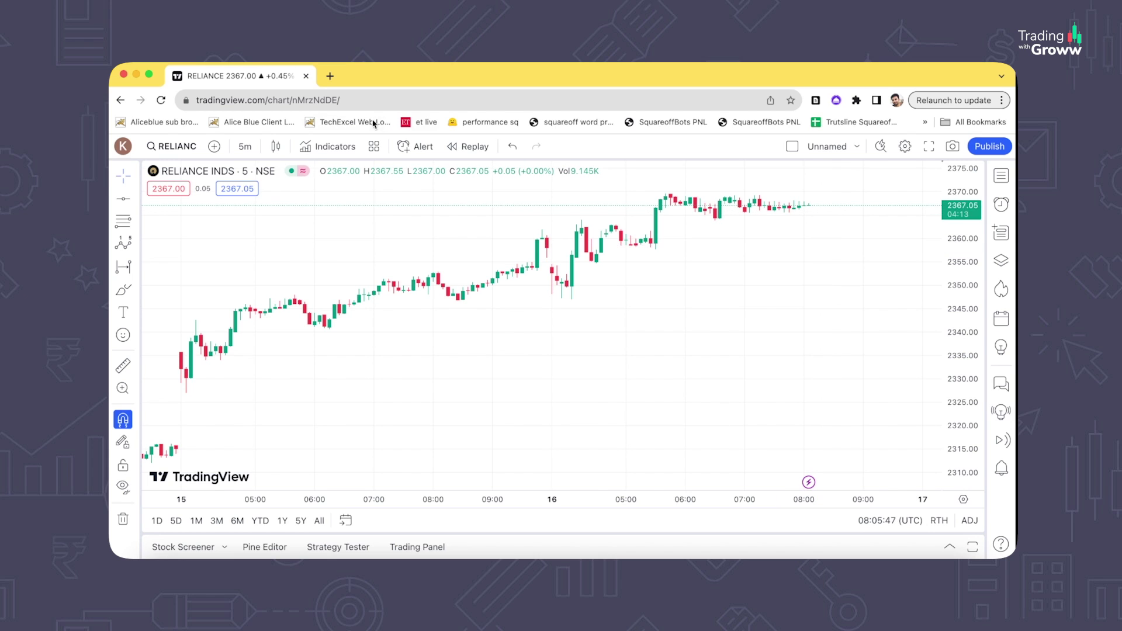
Step: Find the built-in Supertrend technical indicator and add it to the RELIANCE chart
left_click(317, 147)
type("super")
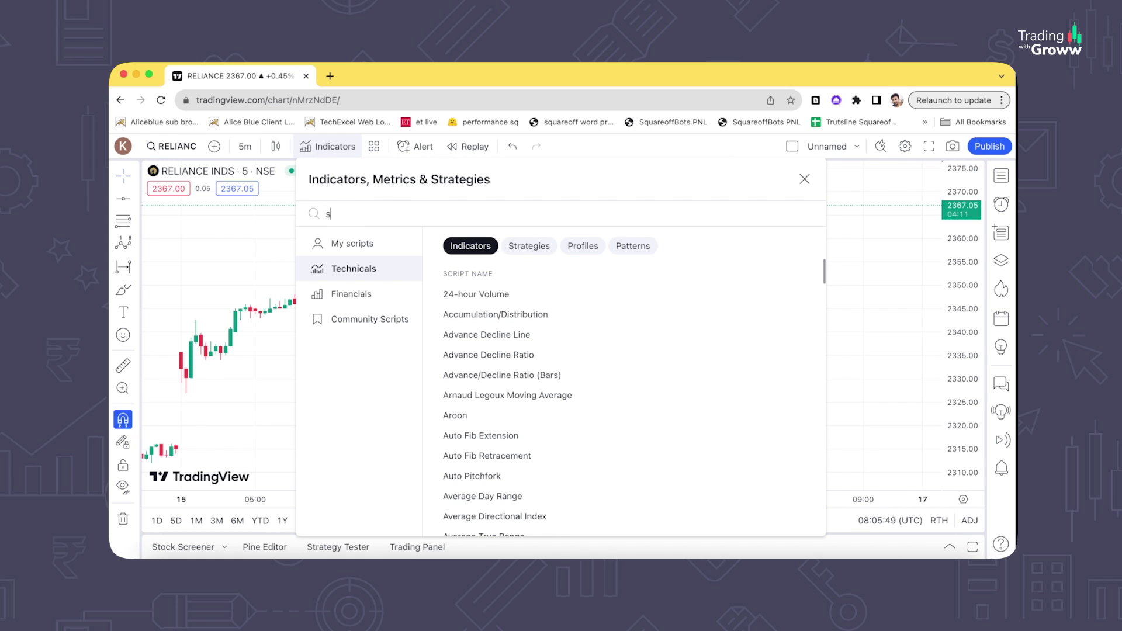
left_click(488, 264)
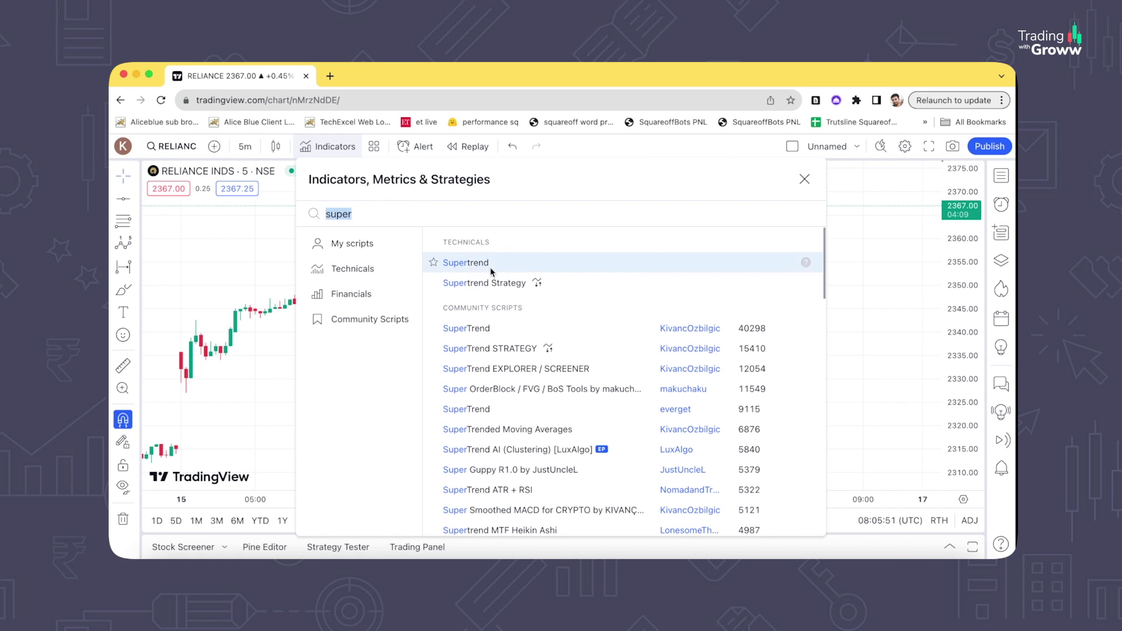
key("Escape")
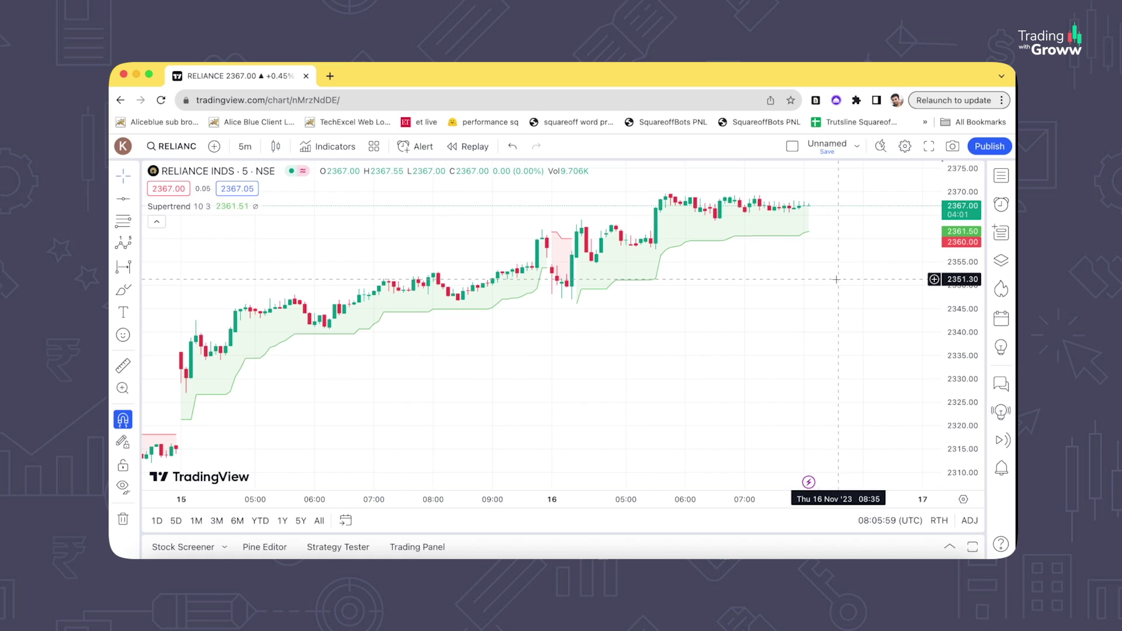
Step: Start a new RELIANCE alert with Supertrend (10, 3) as the condition and Trend Change as the event
left_click(417, 148)
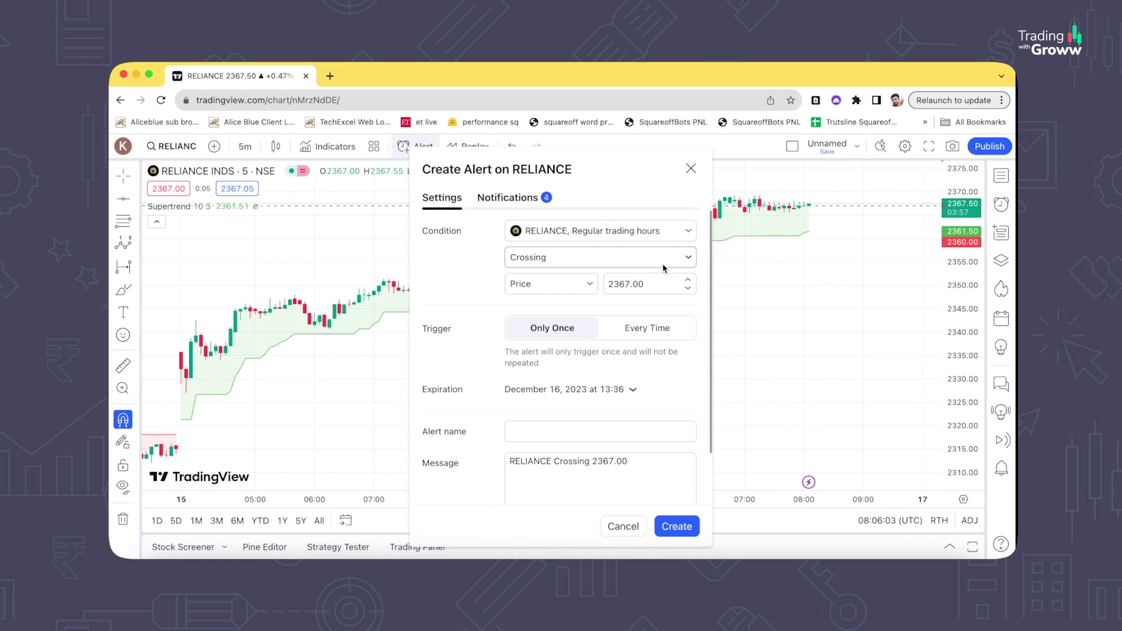
left_click(670, 231)
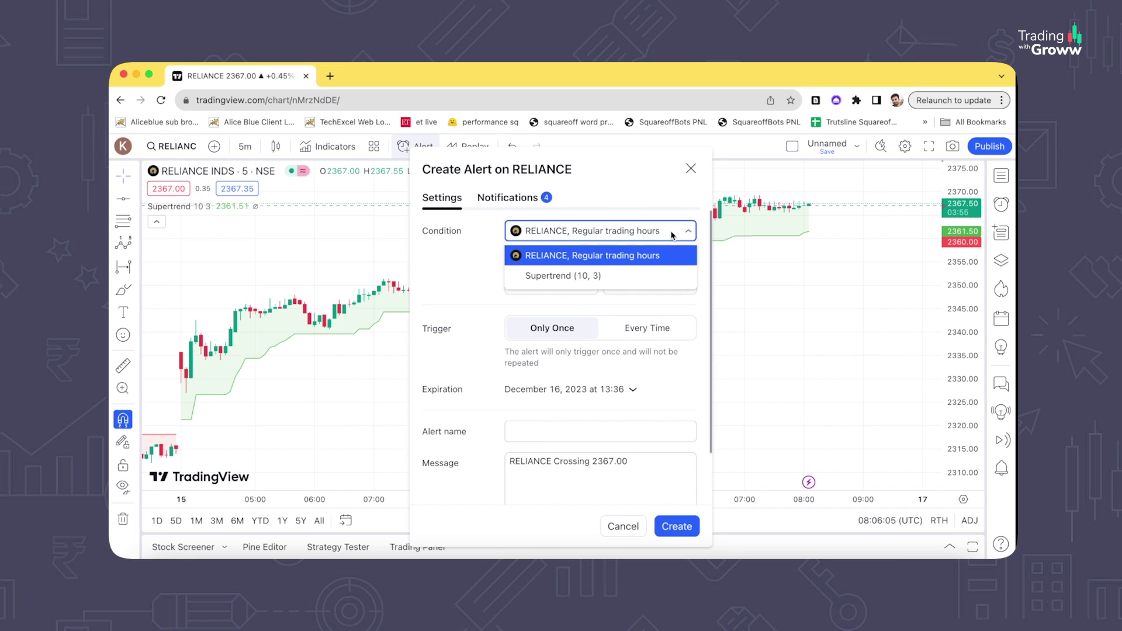
left_click(611, 276)
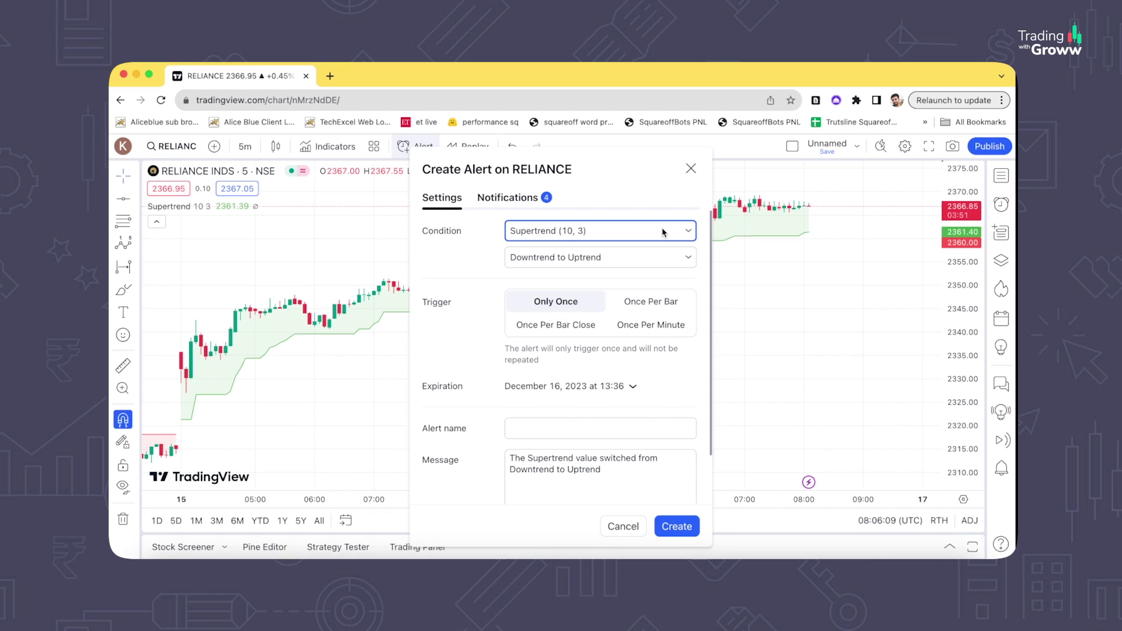
left_click(663, 232)
left_click(619, 275)
left_click(647, 258)
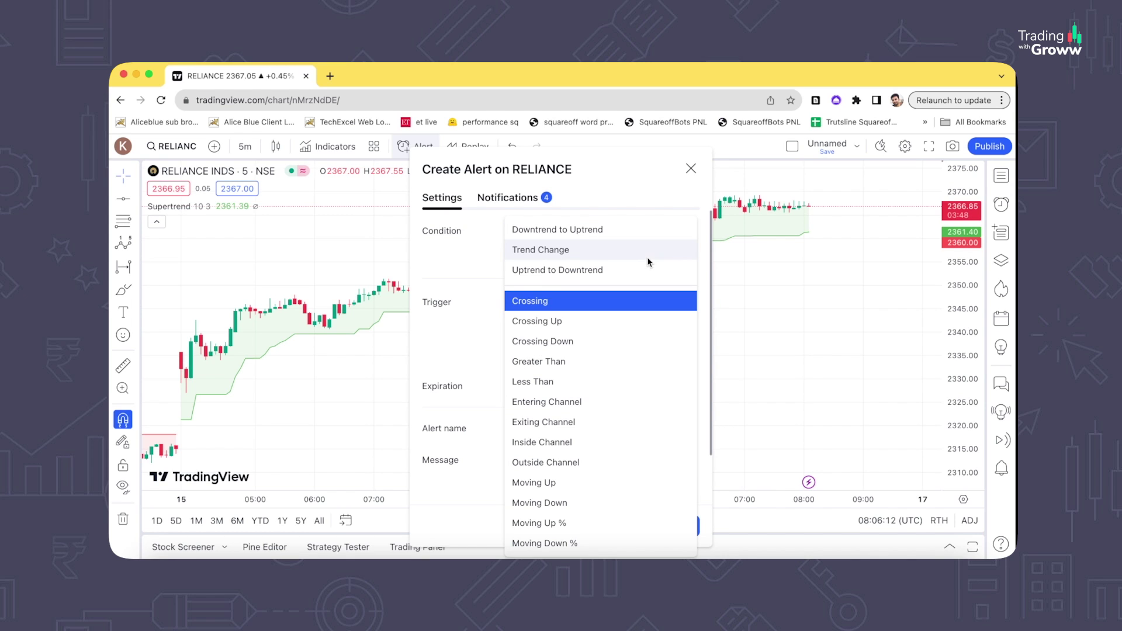
left_click(582, 253)
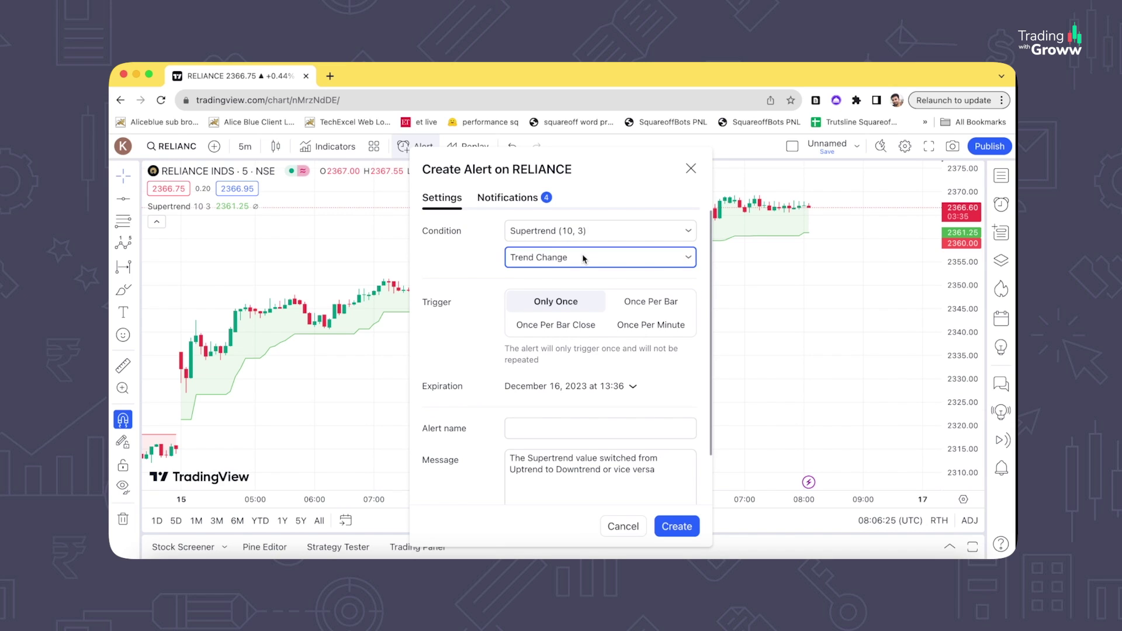
Step: Name the alert "super trend", review its notification options and create it
left_click(559, 427)
type("super trend")
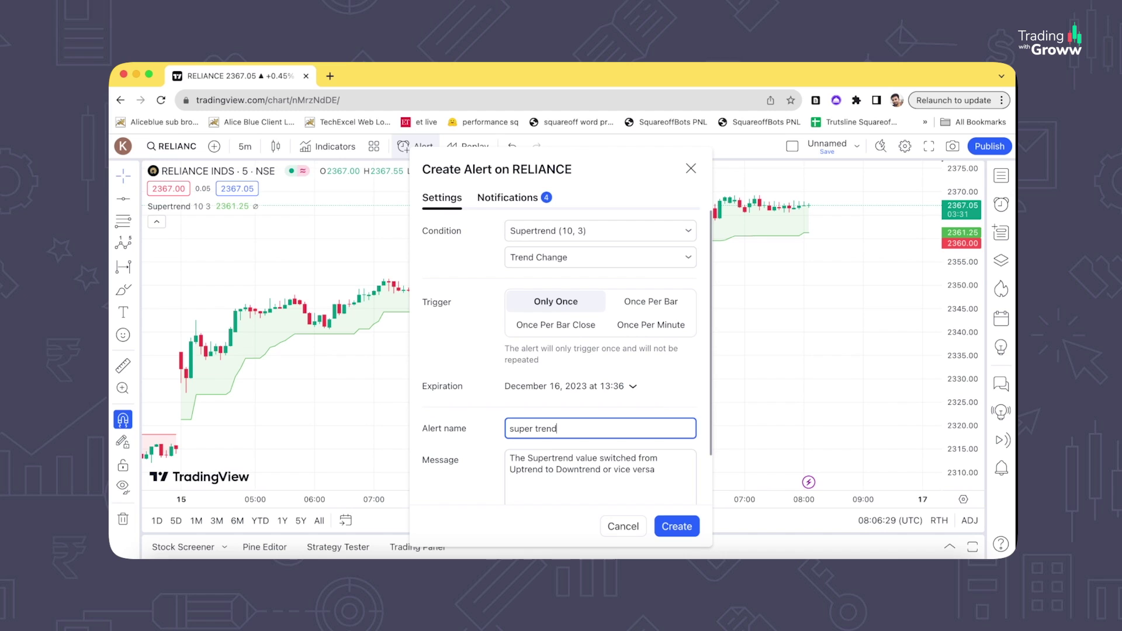
left_click(506, 197)
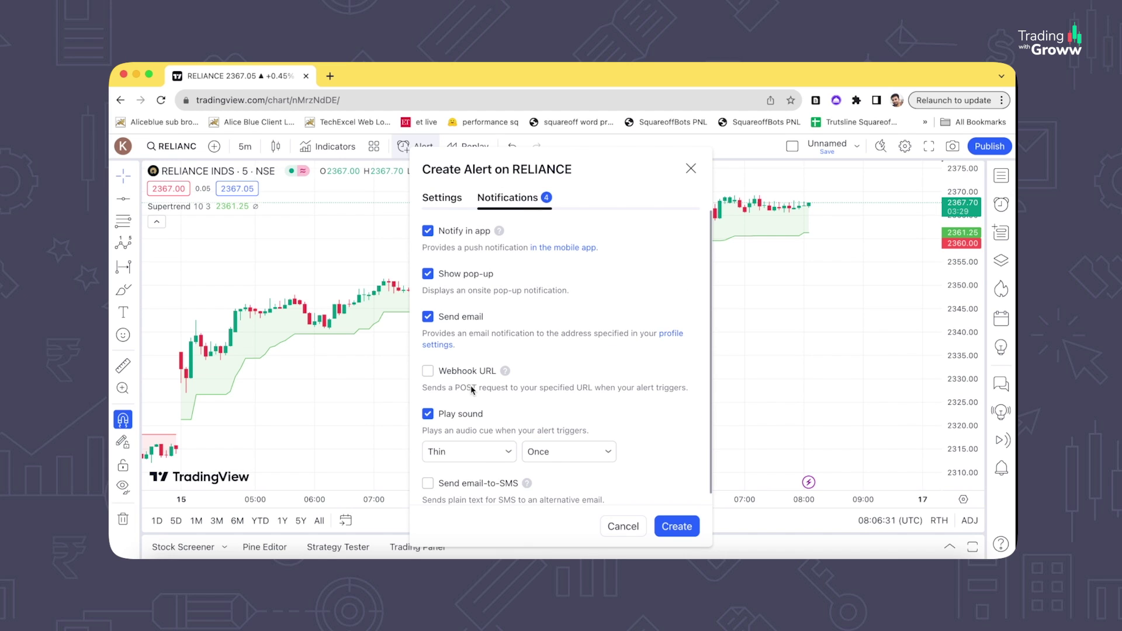
left_click(450, 200)
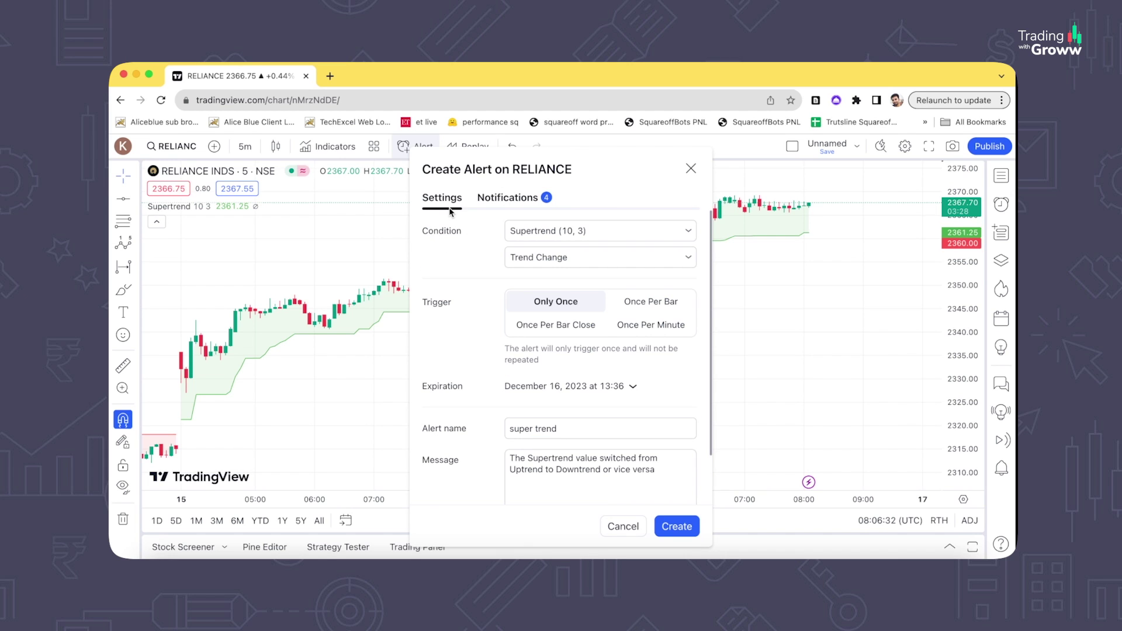
left_click(678, 527)
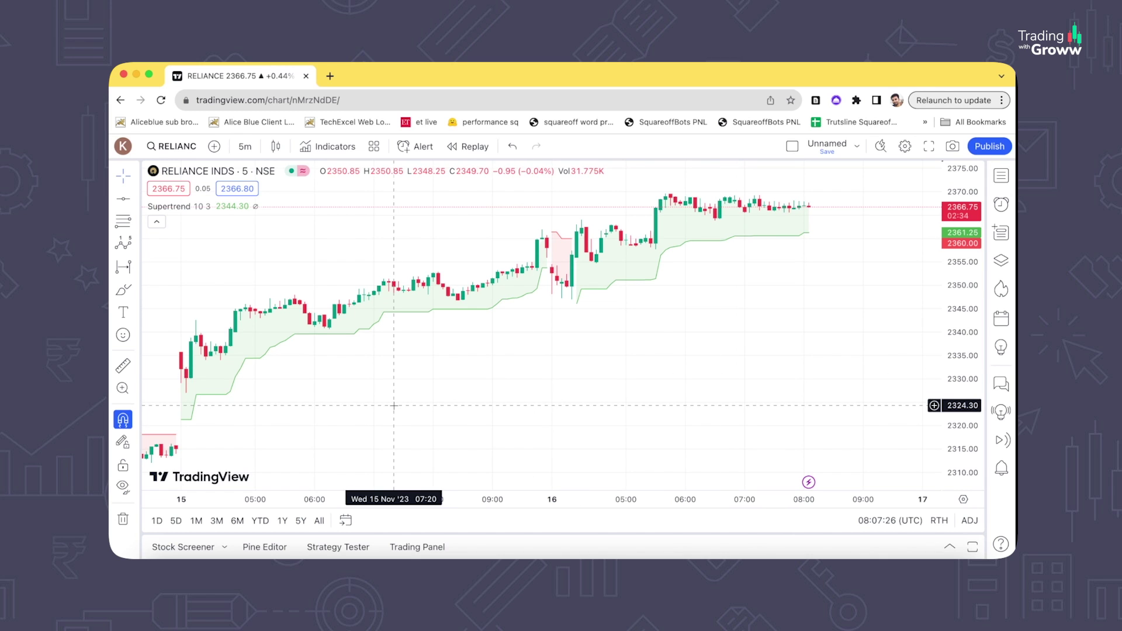
Step: Connect the chart to the Paper Trading brokerage simulator and dismiss the order panel hint
left_click(427, 543)
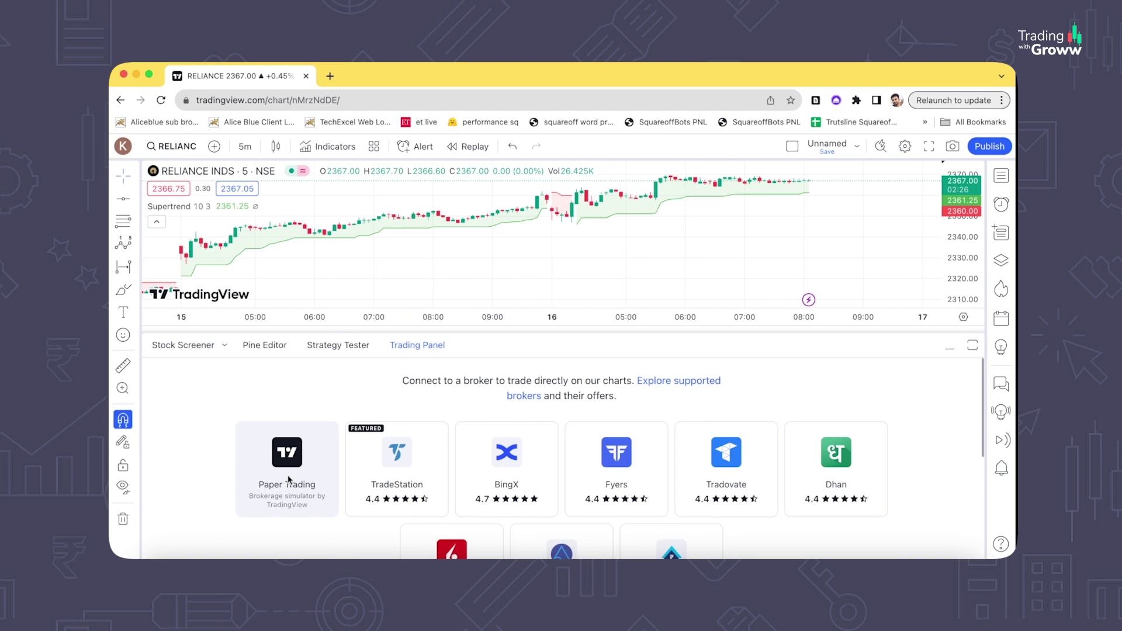
left_click(288, 479)
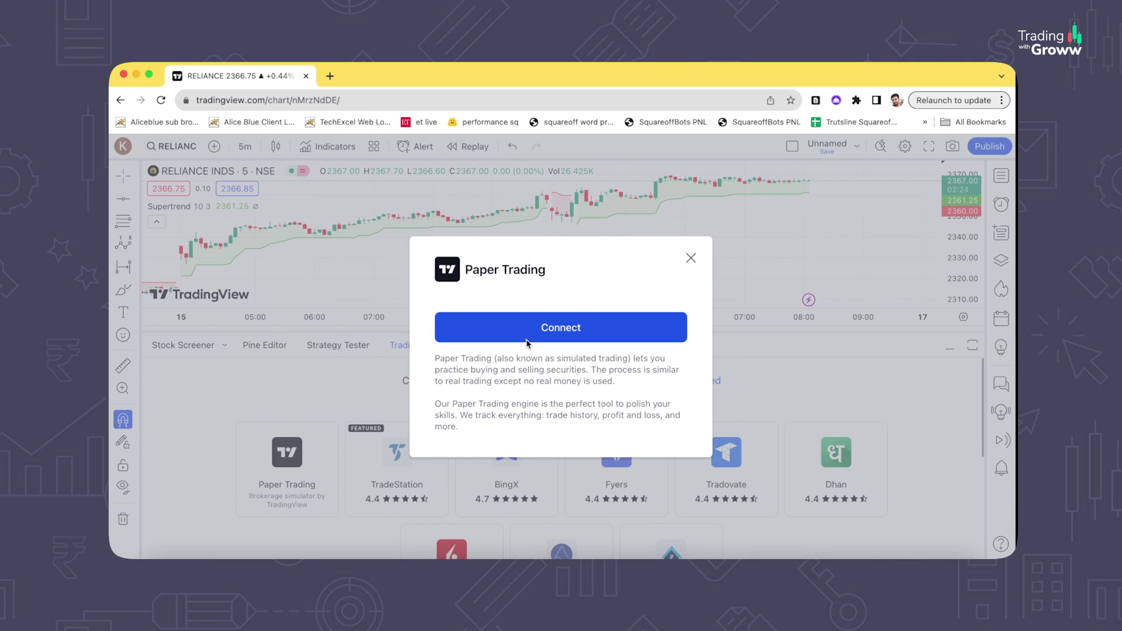
left_click(542, 331)
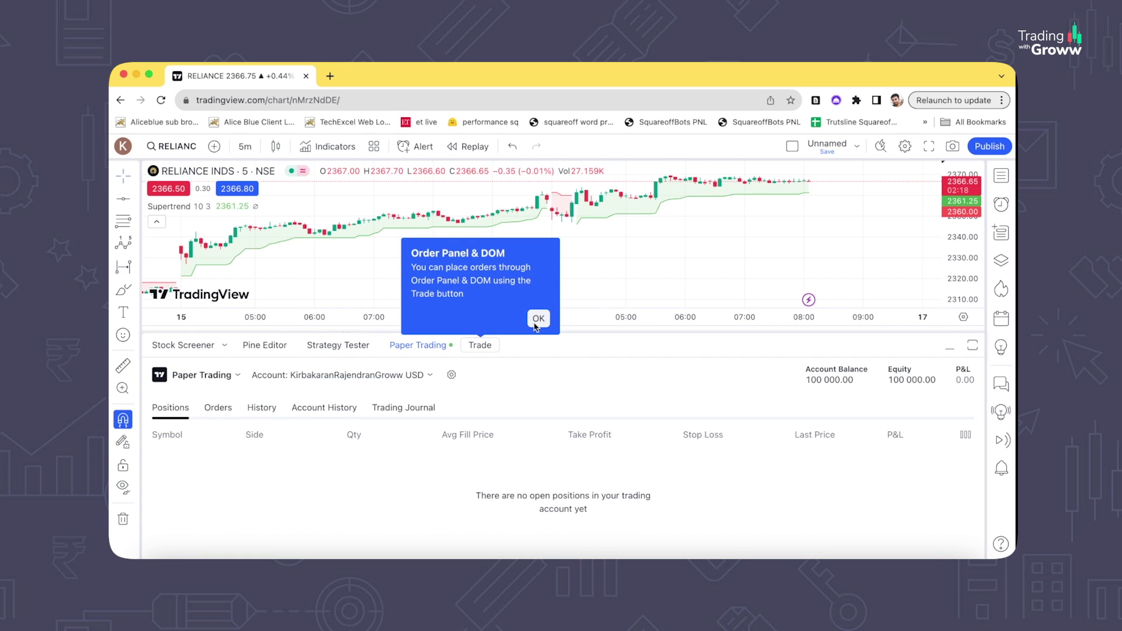
left_click(536, 319)
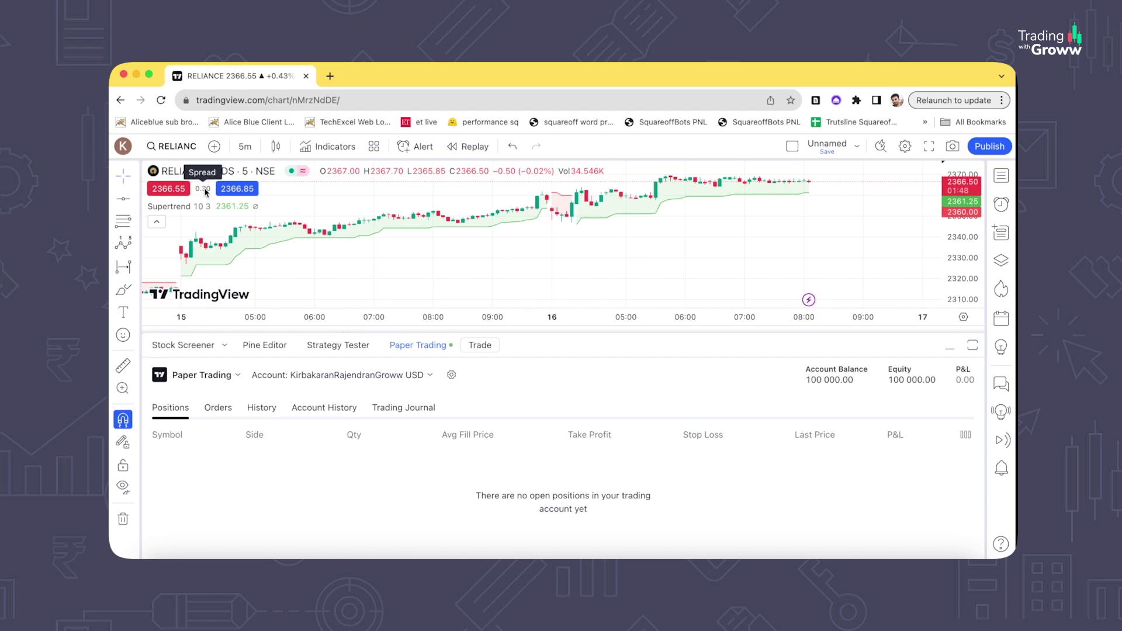
Step: Place a market buy order for 100 units of RELIANCE in Paper Trading and dismiss the order notifications
left_click(237, 188)
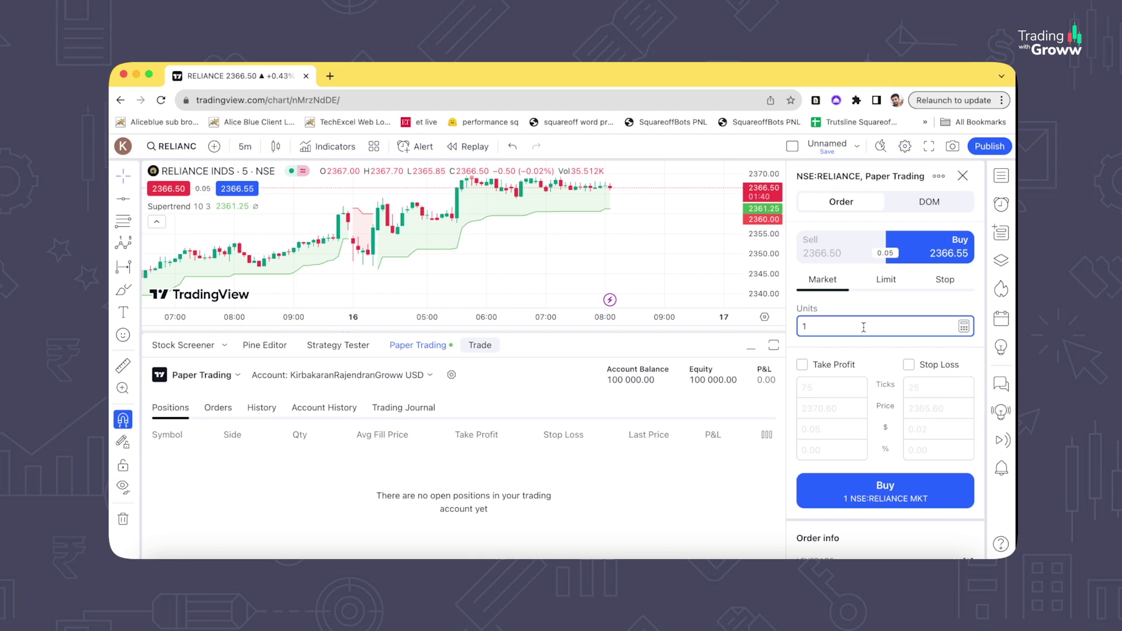
type("00")
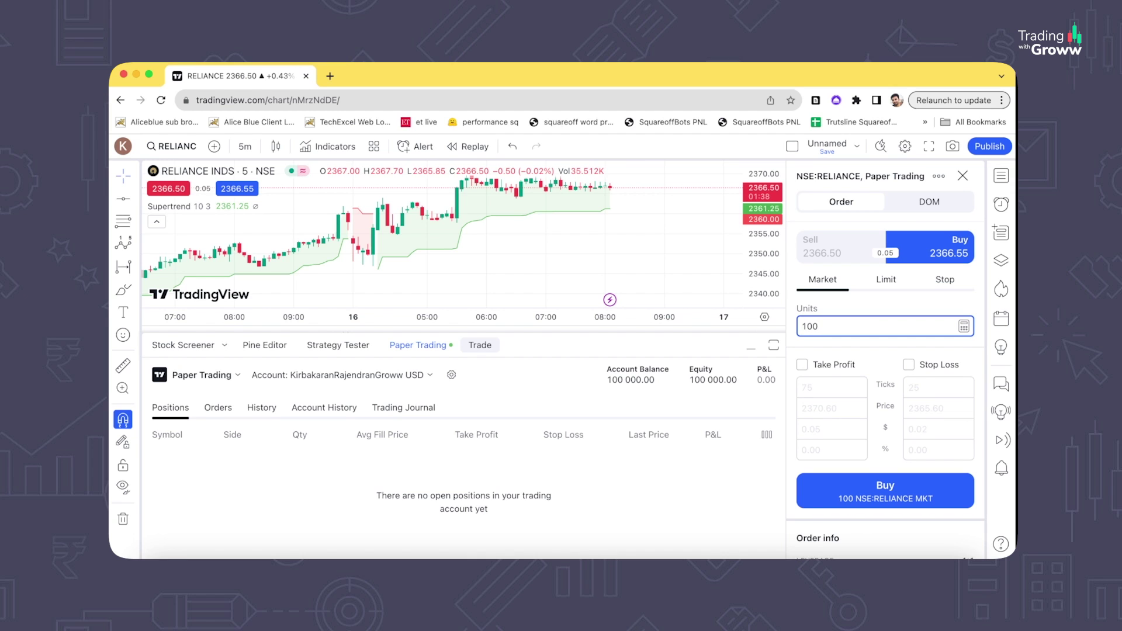
left_click(892, 488)
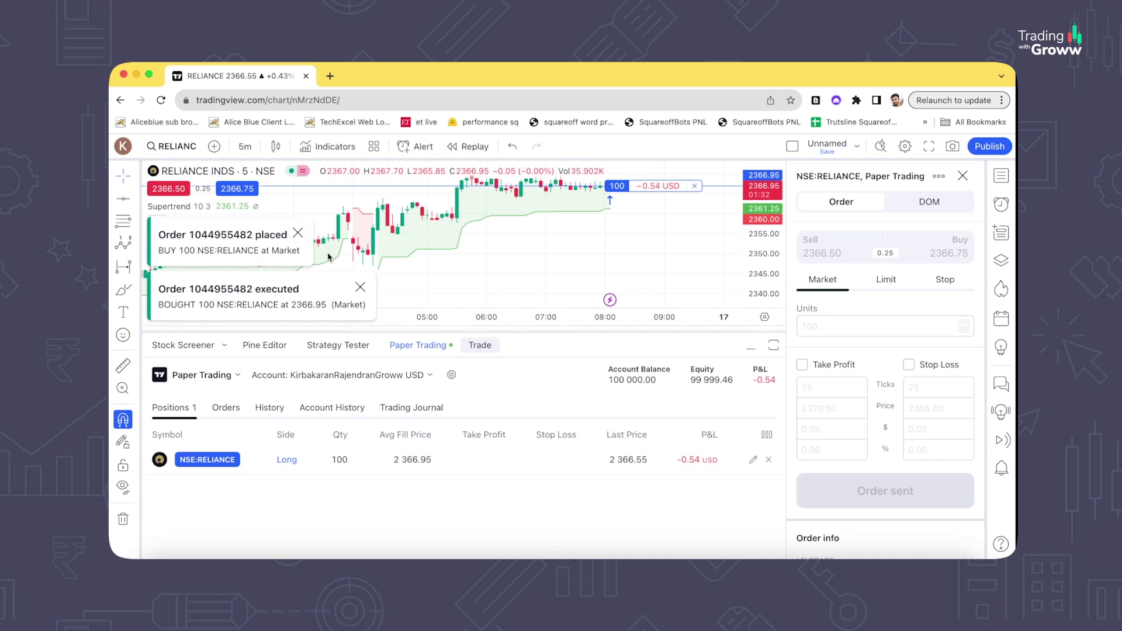
left_click(360, 286)
left_click(297, 287)
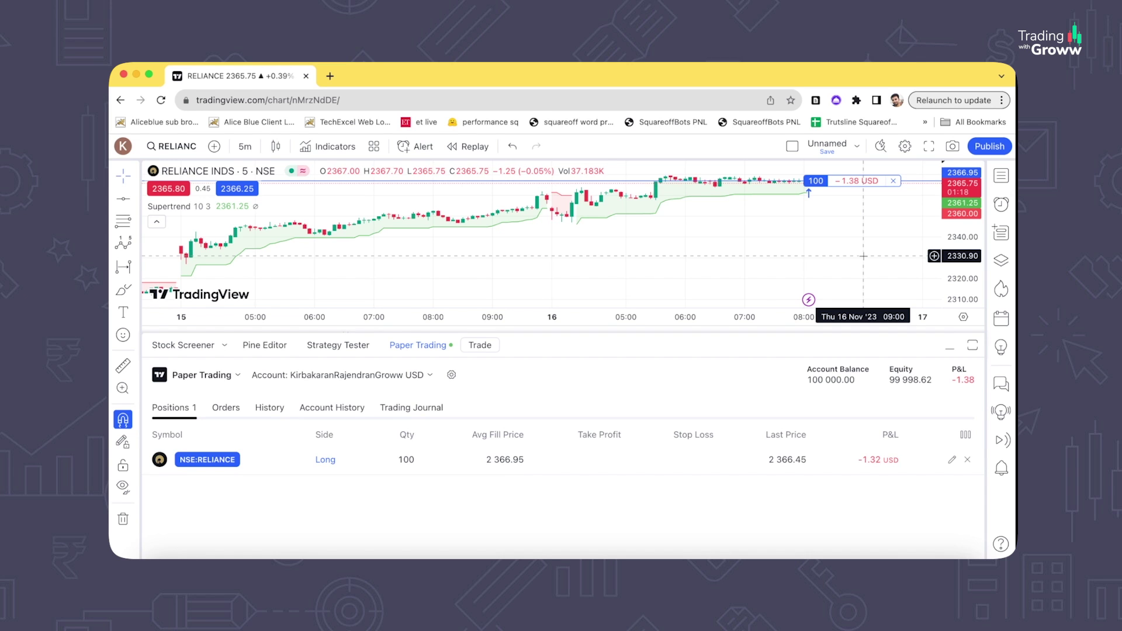
Step: Sell 10 units of RELIANCE at market, close the order form and open the paper account's history
left_click(164, 188)
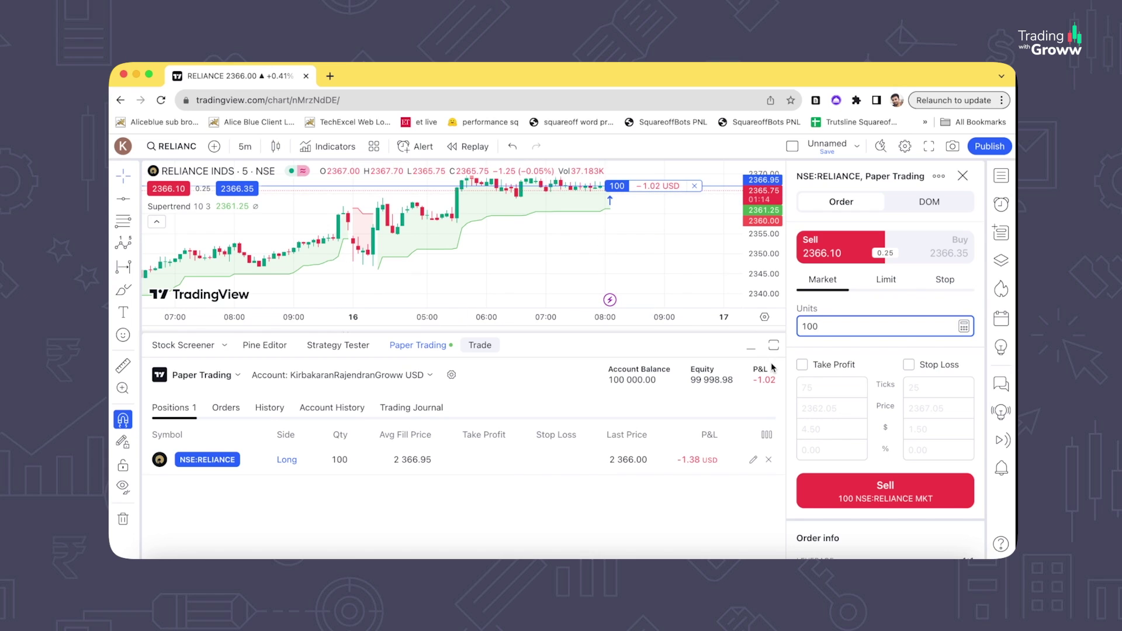
key("BackSpace")
key("BackSpace")
key("BackSpace")
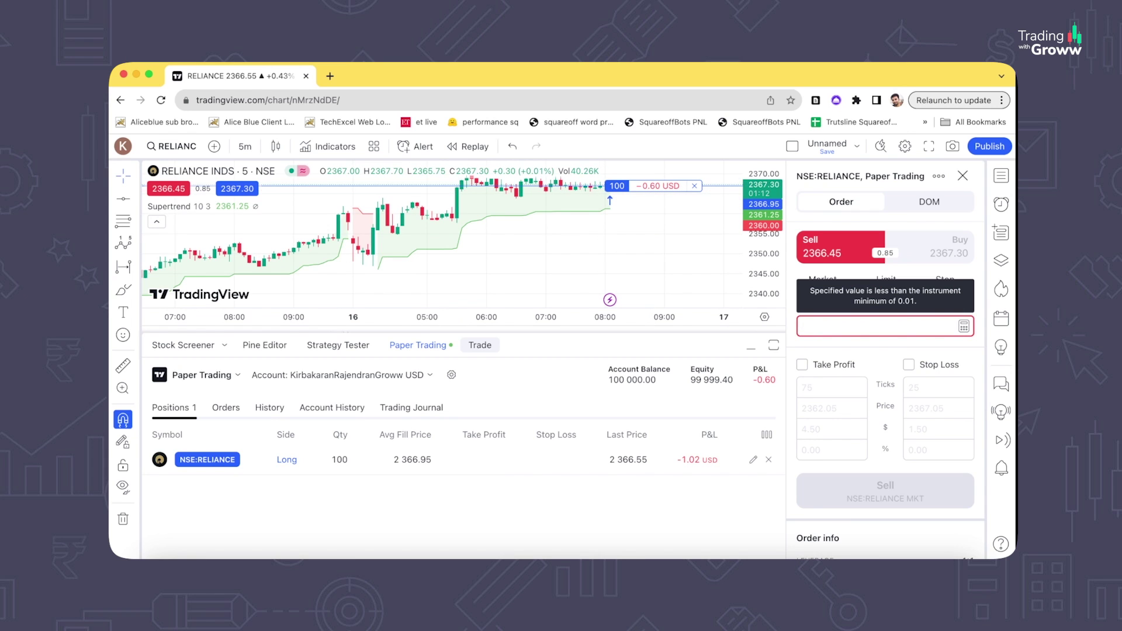
type("10")
left_click(894, 490)
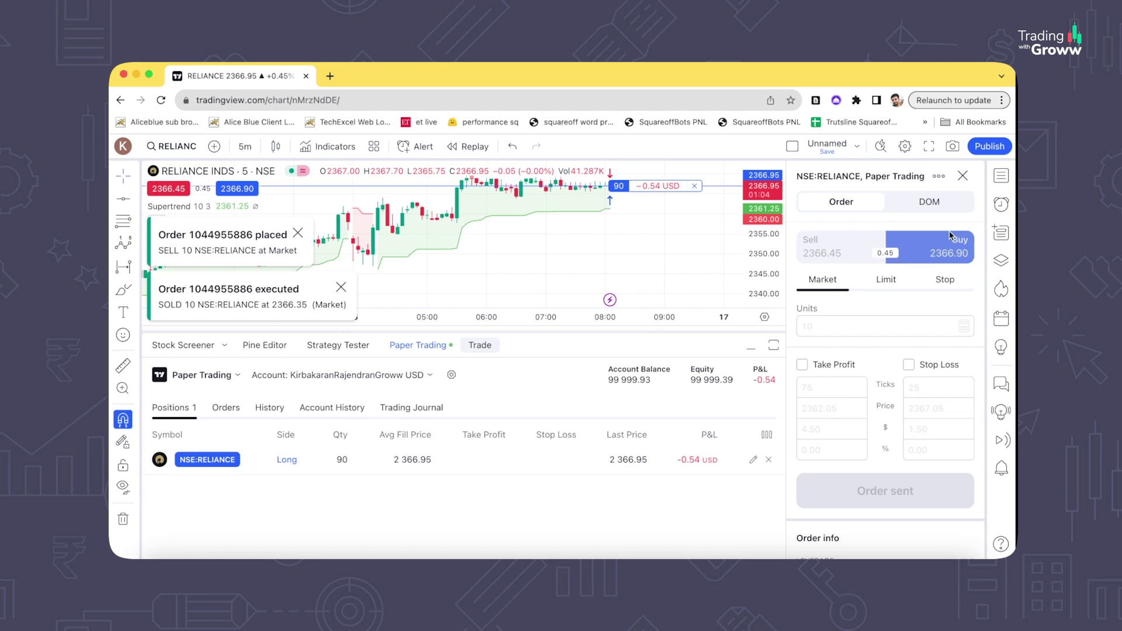
left_click(963, 176)
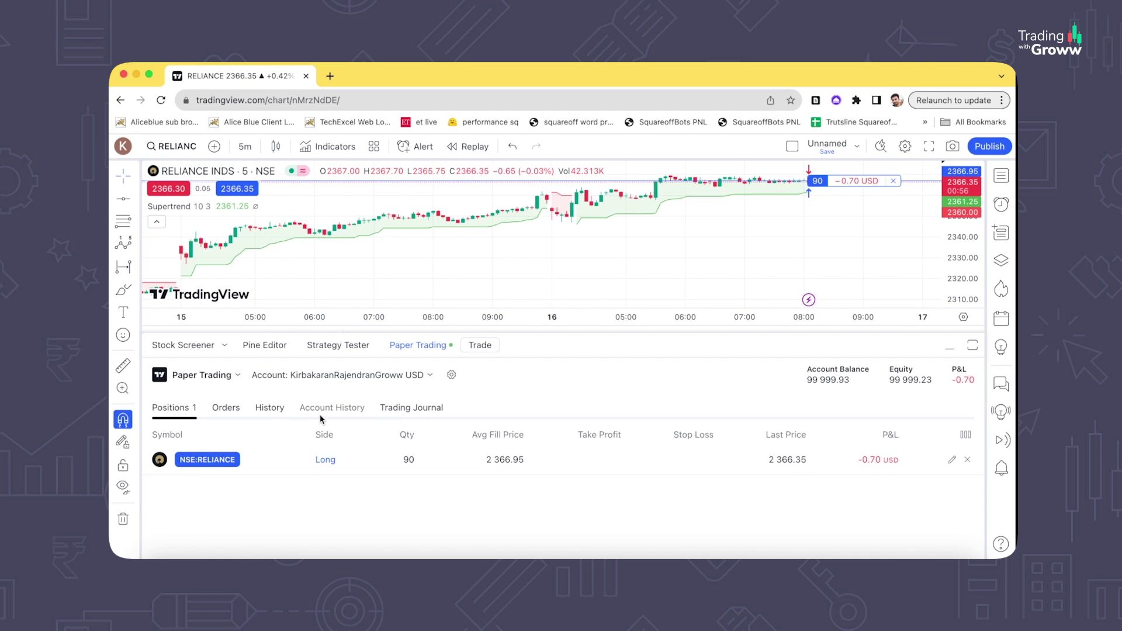
left_click(345, 409)
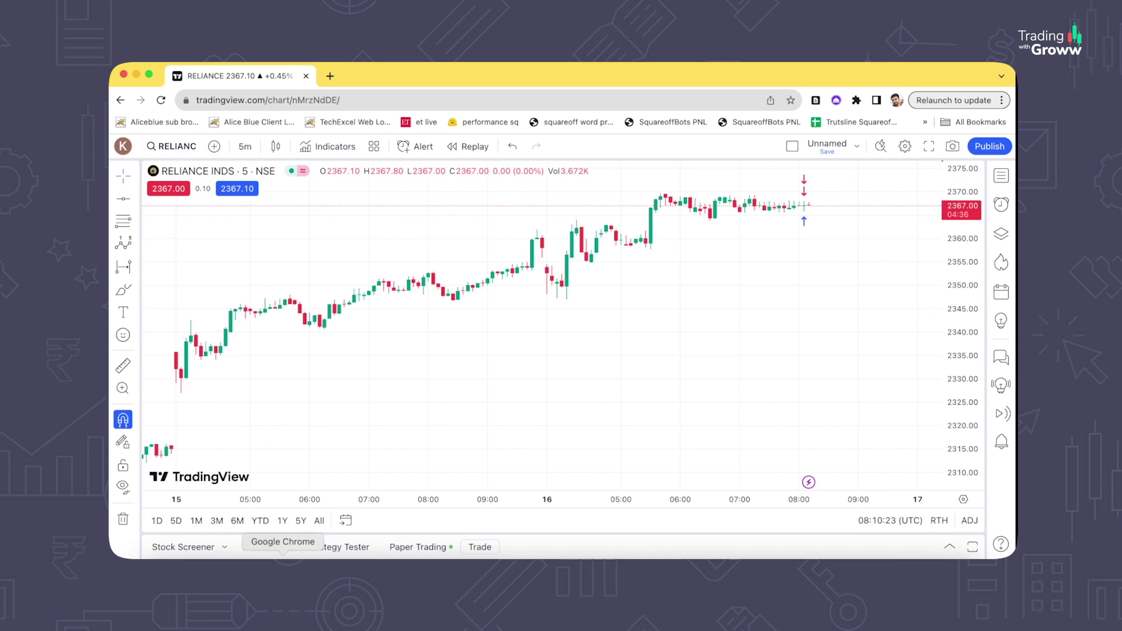
Step: Show the hotlists and switch the US Exchanges Percent Change Gainers list to India (NSE) Gap Gainers
left_click(1000, 260)
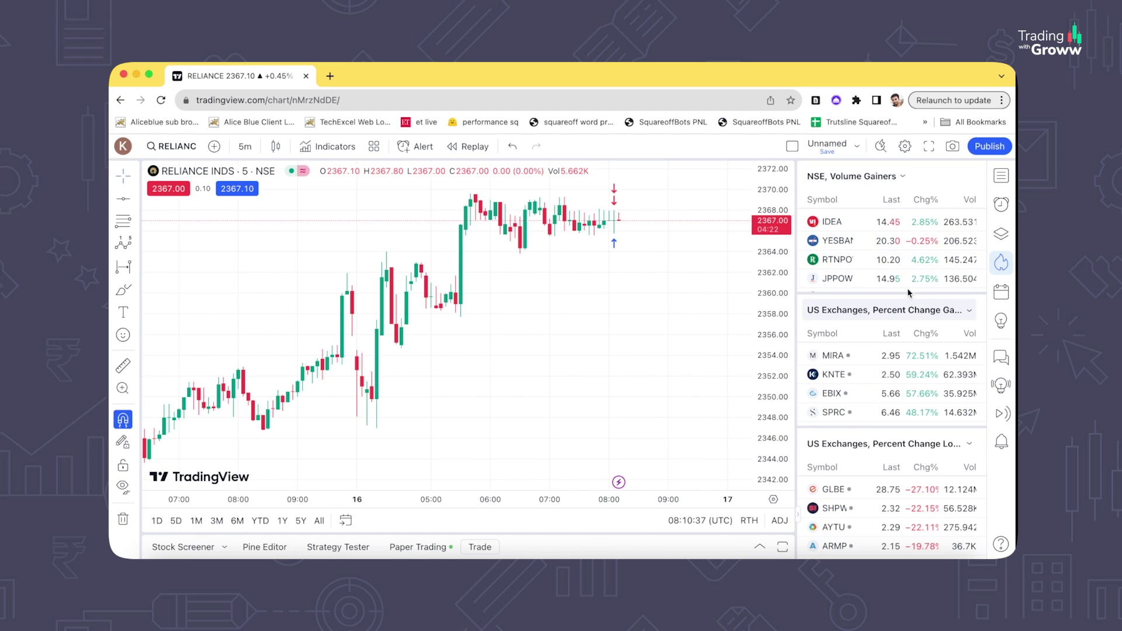
left_click(879, 318)
scroll(879, 318, "down", 3)
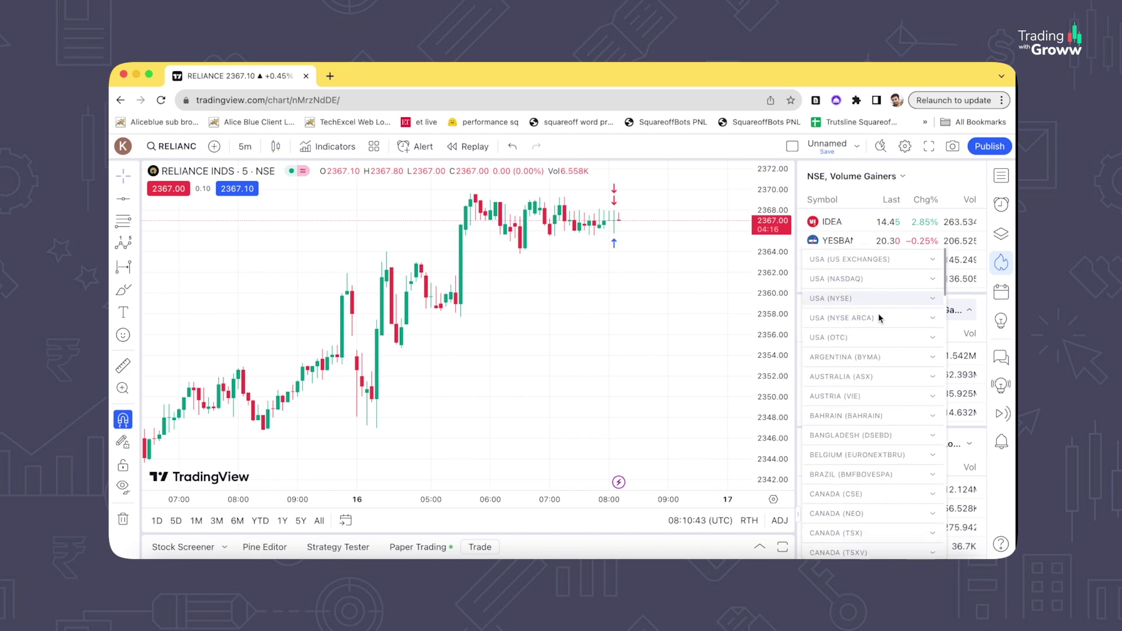
scroll(879, 318, "down", 10)
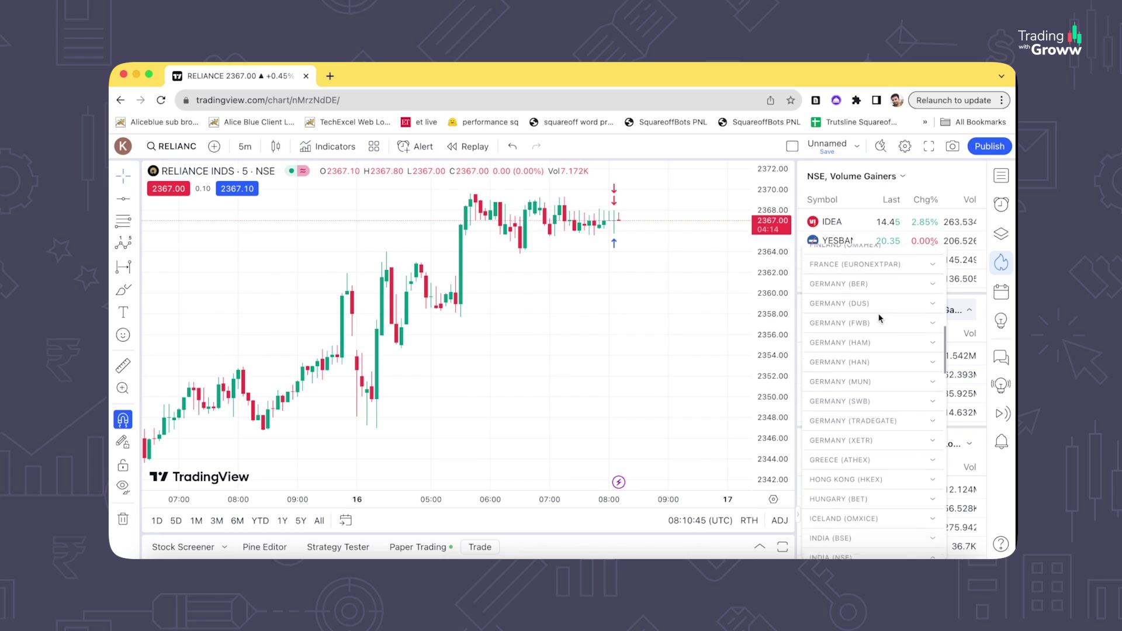
scroll(881, 426, "down", 1)
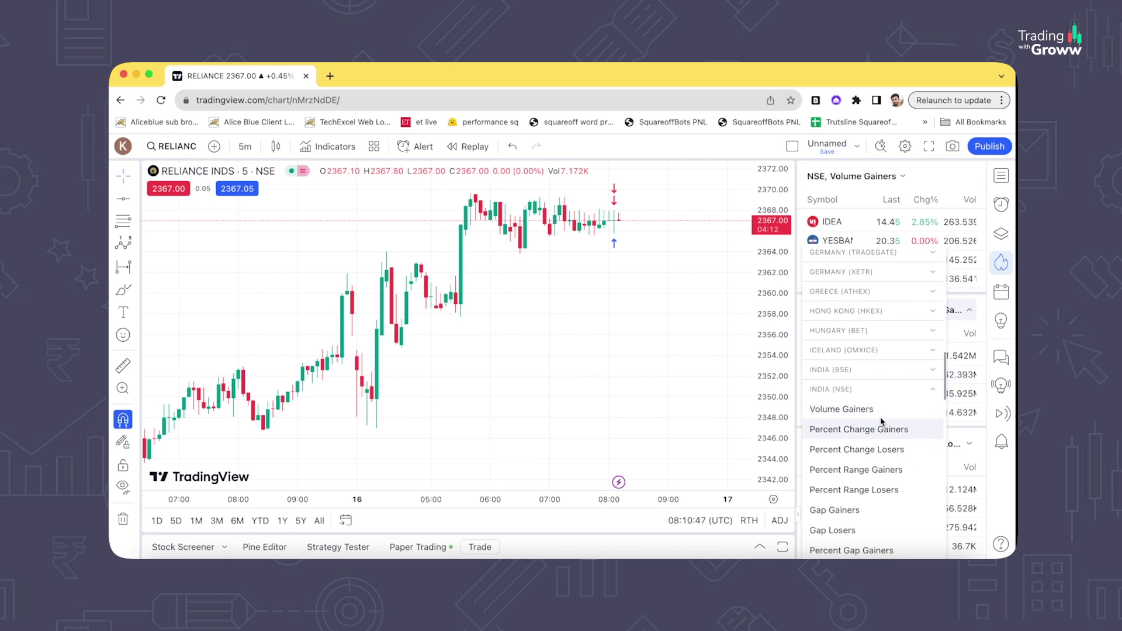
scroll(886, 395, "down", 1)
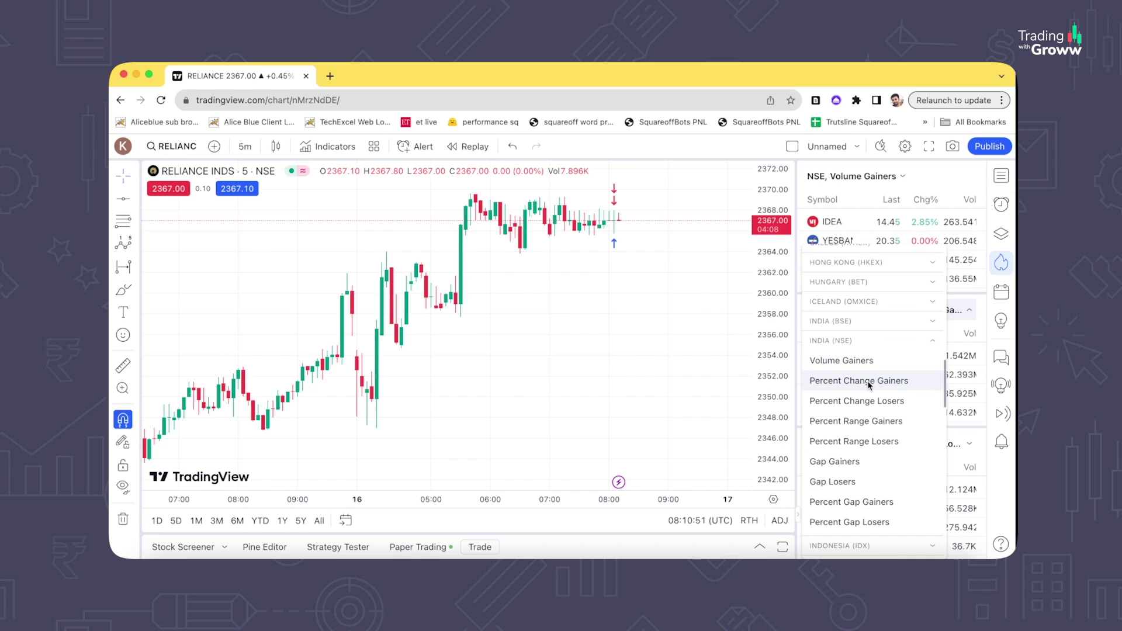
left_click(855, 462)
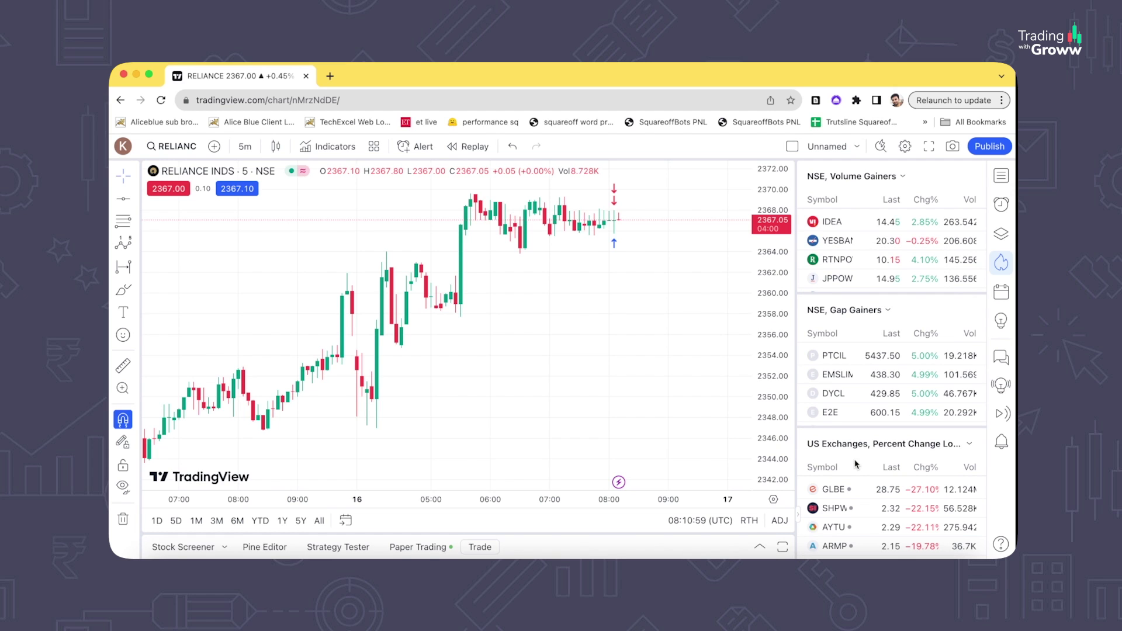
Step: View the PTCIL chart from the NSE Gap Gainers list, browse the list and select IDEA under Volume Gainers
left_click(860, 356)
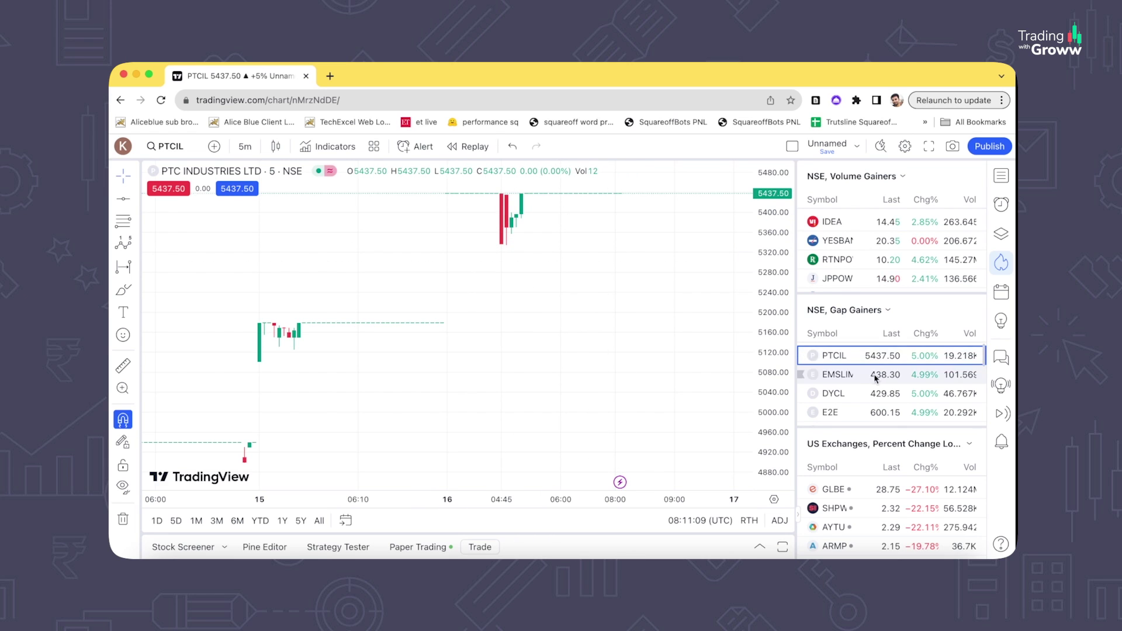
scroll(872, 387, "down", 2)
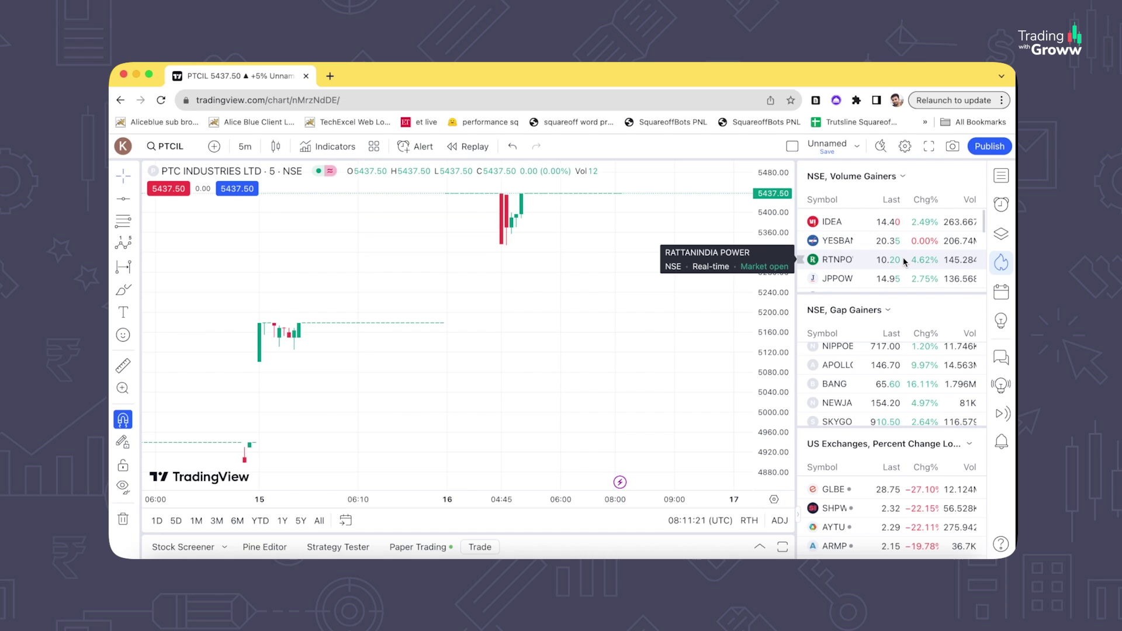
left_click(847, 224)
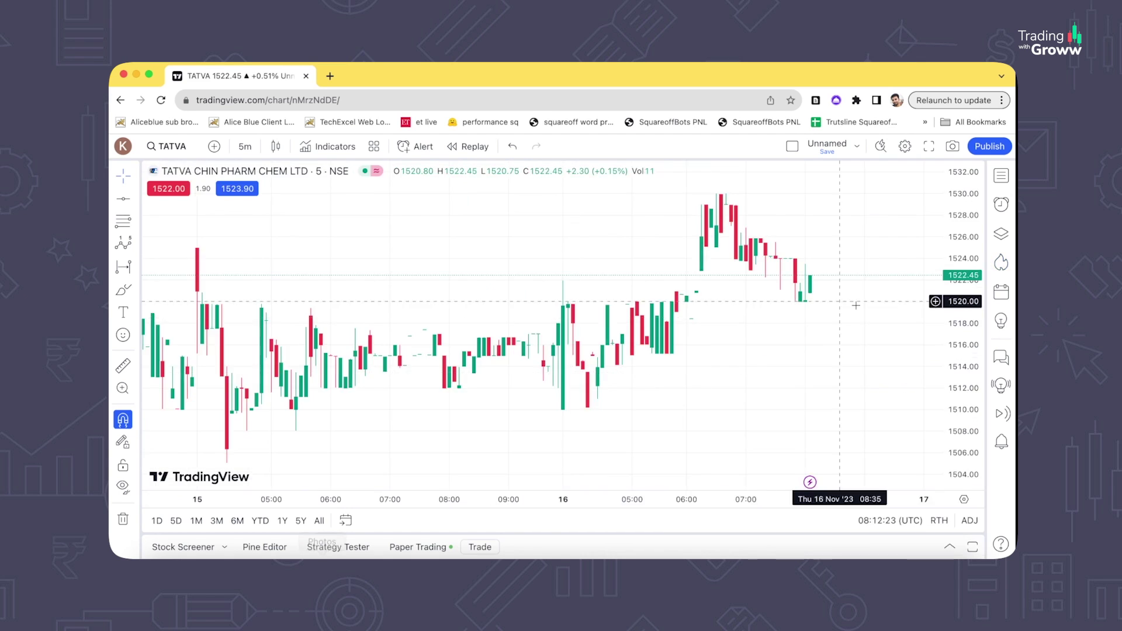
Step: Open the economic and earnings calendars beside the chart
left_click(999, 297)
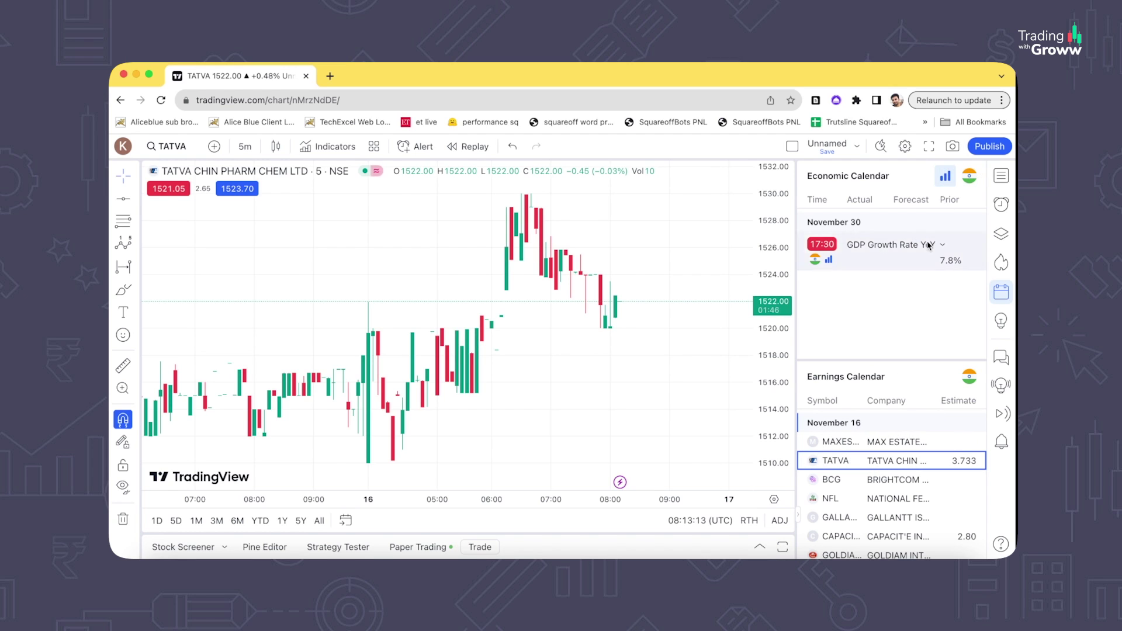
Step: Open the Economic Calendar's country selection, search it for "indi" and clear the search
left_click(971, 179)
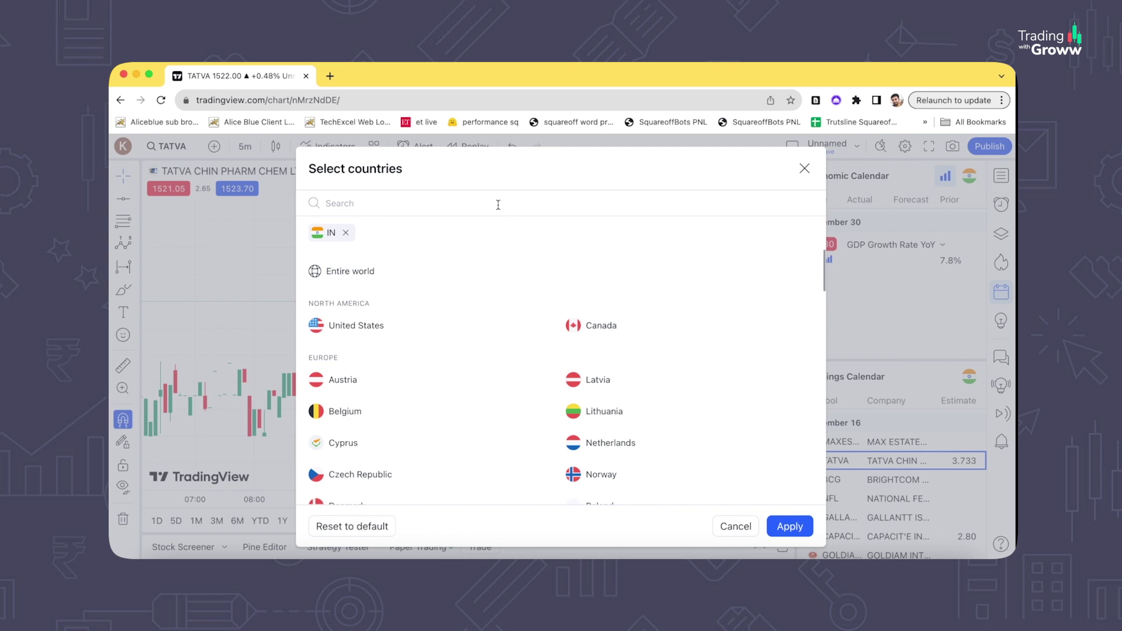
type("indi")
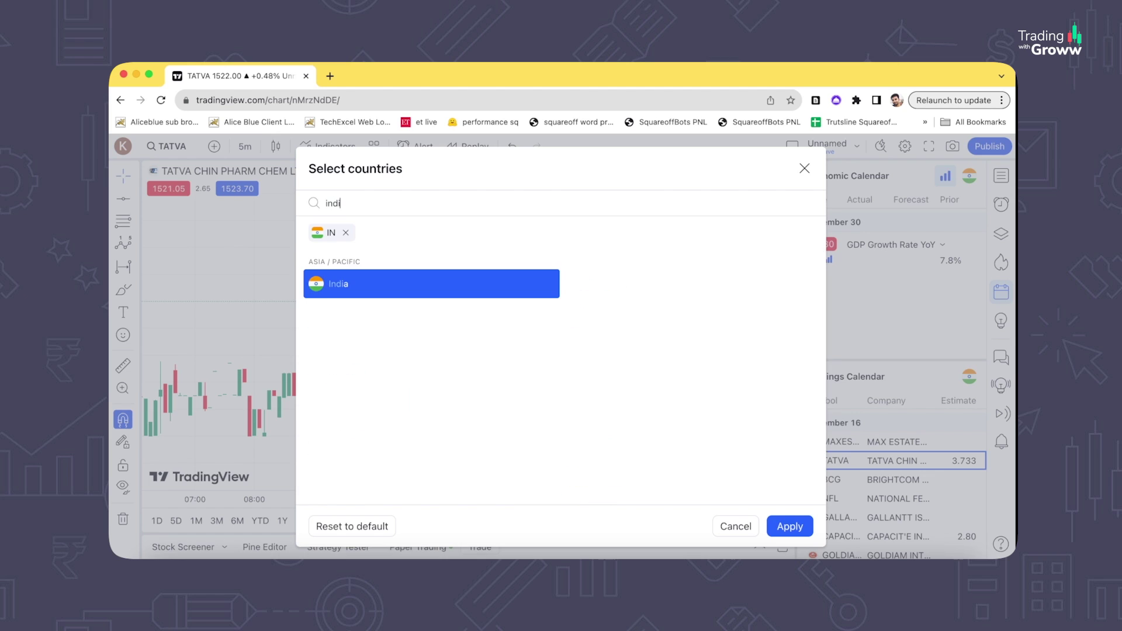
key("BackSpace")
key("BackSpace")
key("BackSpace")
key("BackSpace")
Step: Try the country searches "usa" and "uk", and add United States alongside India in the Economic Calendar's country filter
type("us")
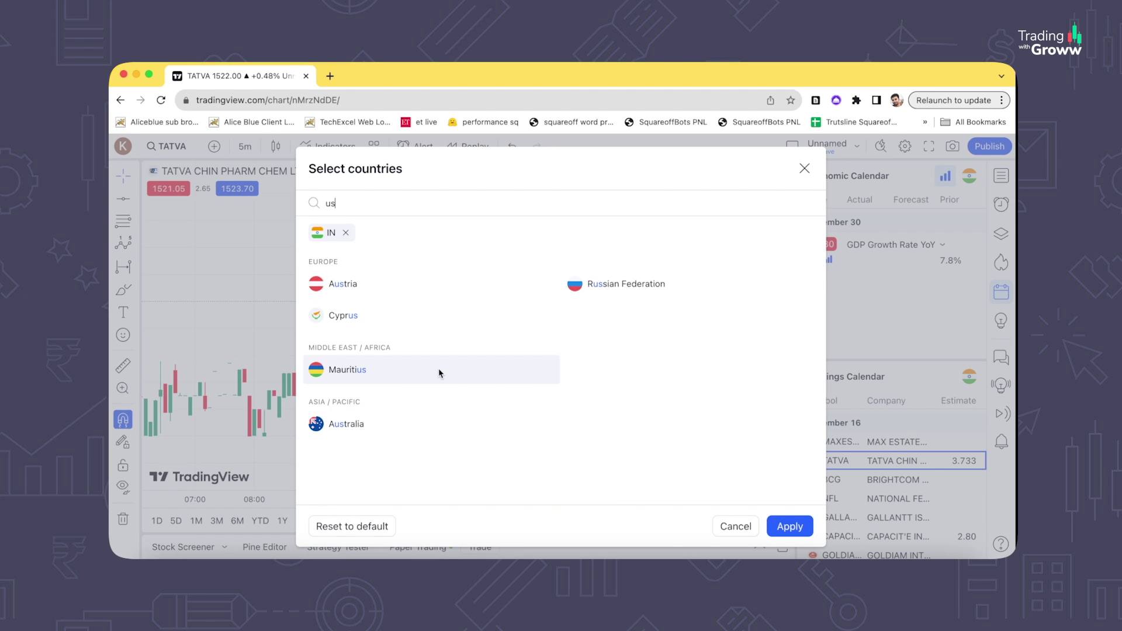
type("a")
key("BackSpace")
key("BackSpace")
key("BackSpace")
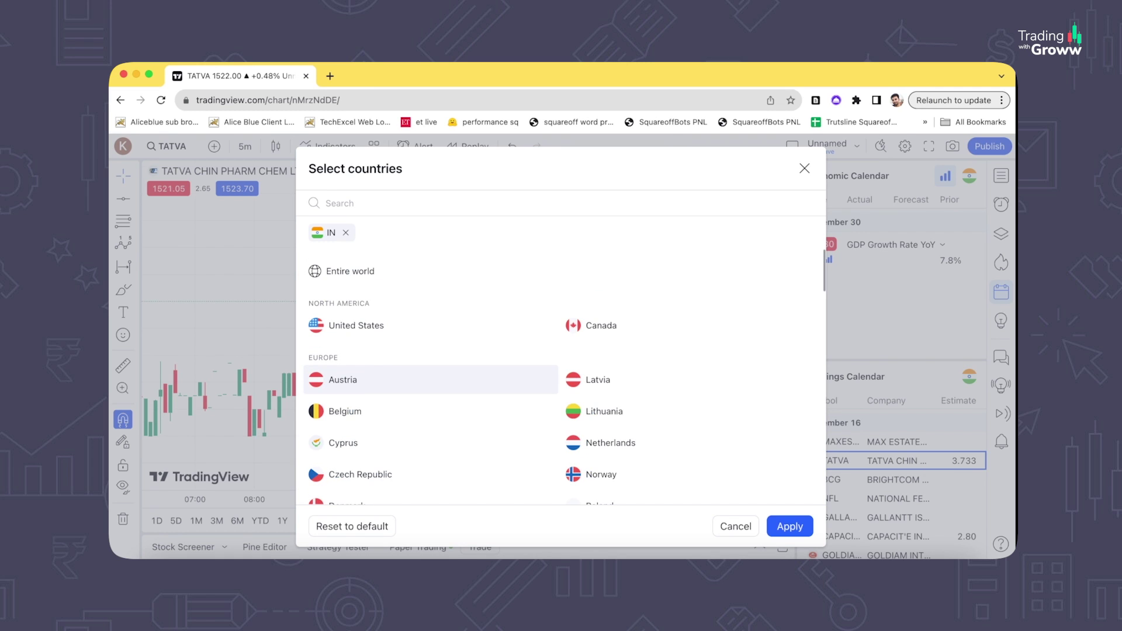
type("uk")
key("BackSpace")
key("BackSpace")
left_click(377, 329)
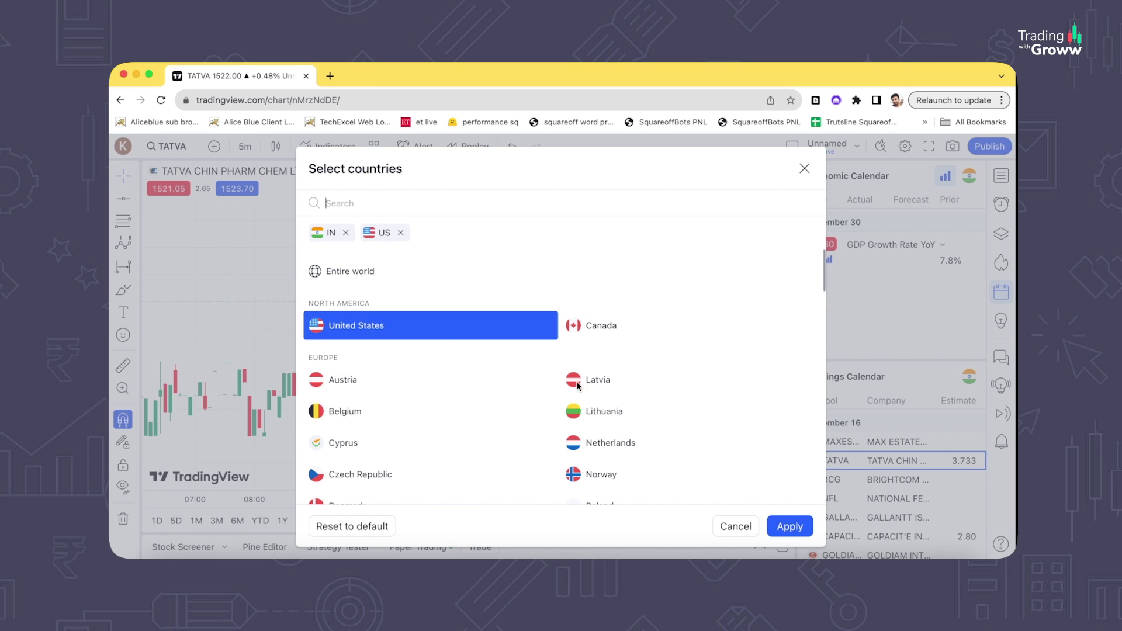
left_click(795, 529)
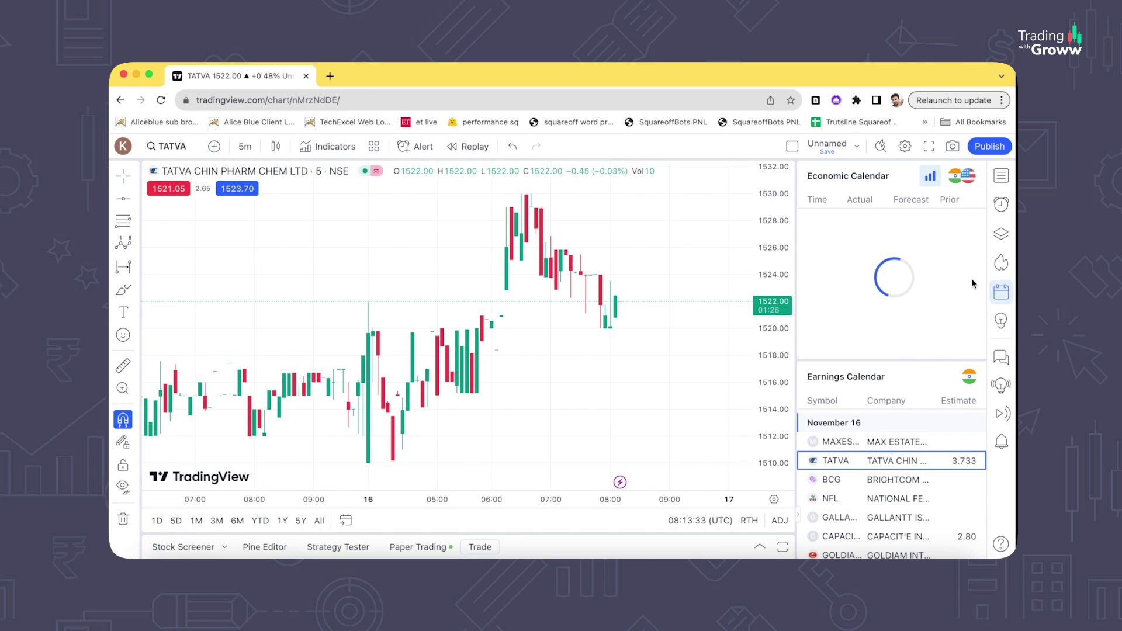